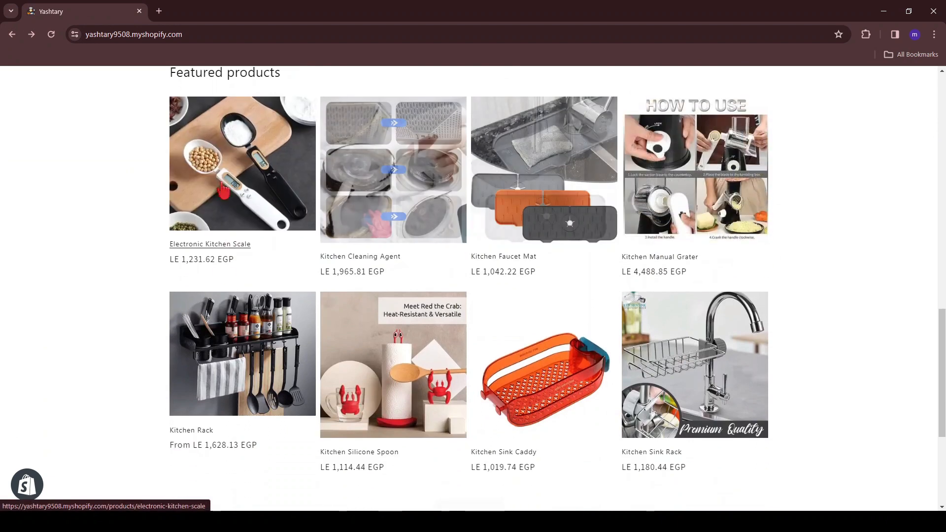
View the Electronic Kitchen Scale's product page in the example store and choose to buy it immediately.
{"action": "left_click", "coordinate": [275, 165]}
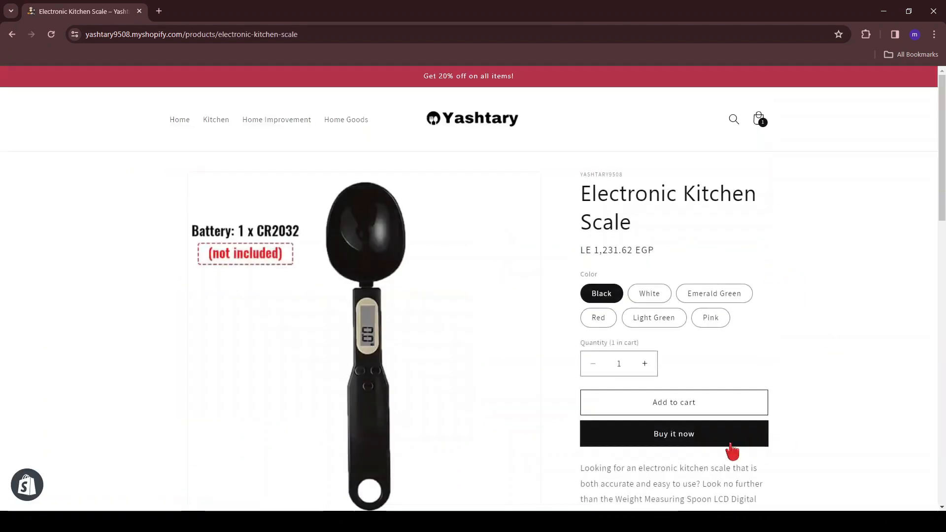
{"action": "left_click", "coordinate": [658, 440]}
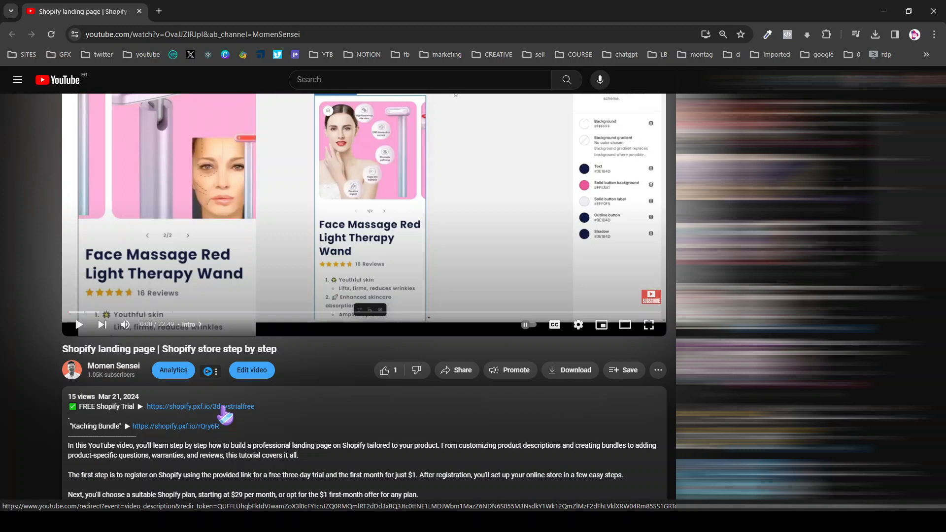
Open the free Shopify trial link from the video description and start the trial with an email address.
{"action": "left_click", "coordinate": [223, 408]}
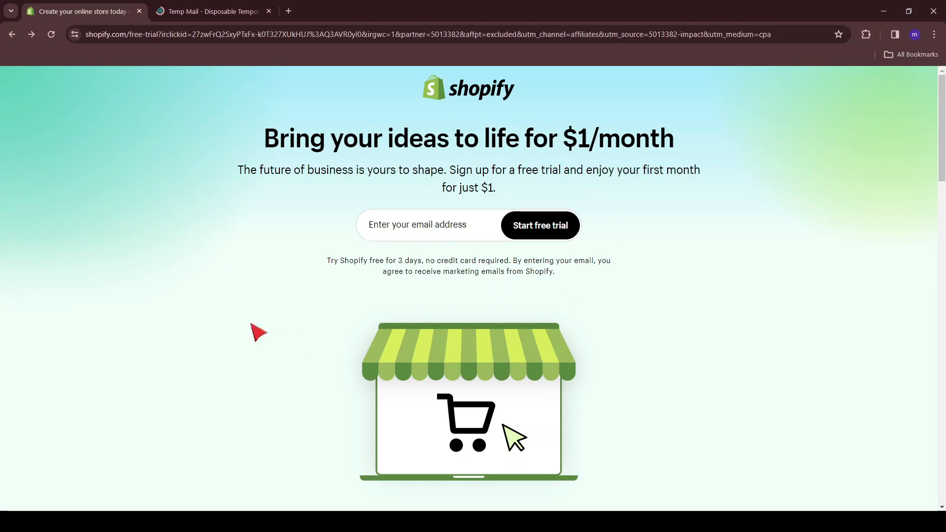
{"action": "left_click_drag", "start_coordinate": [324, 272], "coordinate": [422, 262]}
{"action": "left_click_drag", "start_coordinate": [584, 170], "coordinate": [611, 190]}
{"action": "left_click", "coordinate": [611, 190]}
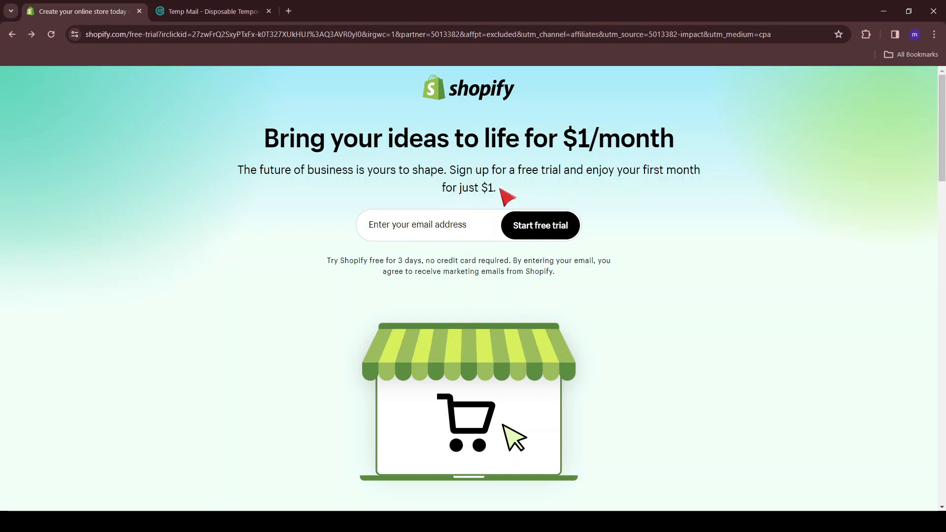
{"action": "left_click", "coordinate": [407, 227]}
{"action": "key", "text": "ctrl+v"}
{"action": "left_click", "coordinate": [518, 241]}
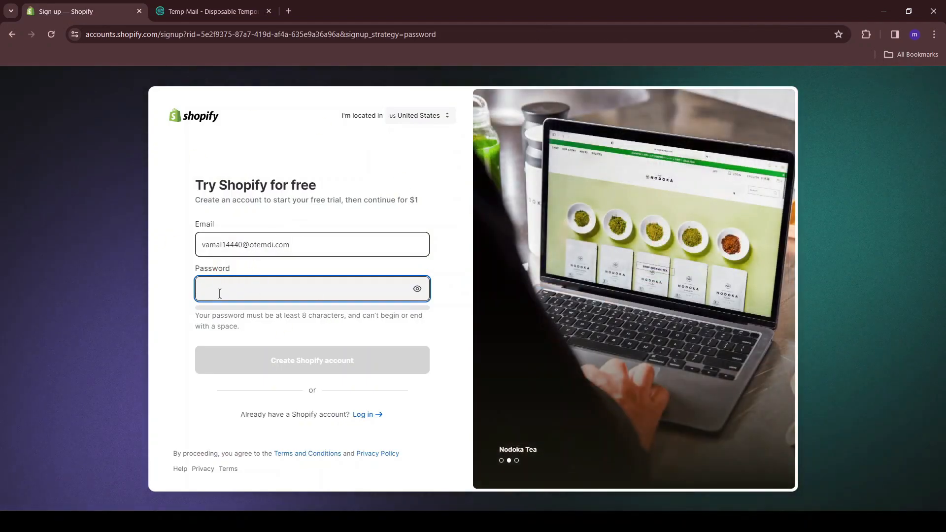
Create the Shopify account with an account password and decline the help with setting up the store.
{"action": "key", "text": "ctrl+v"}
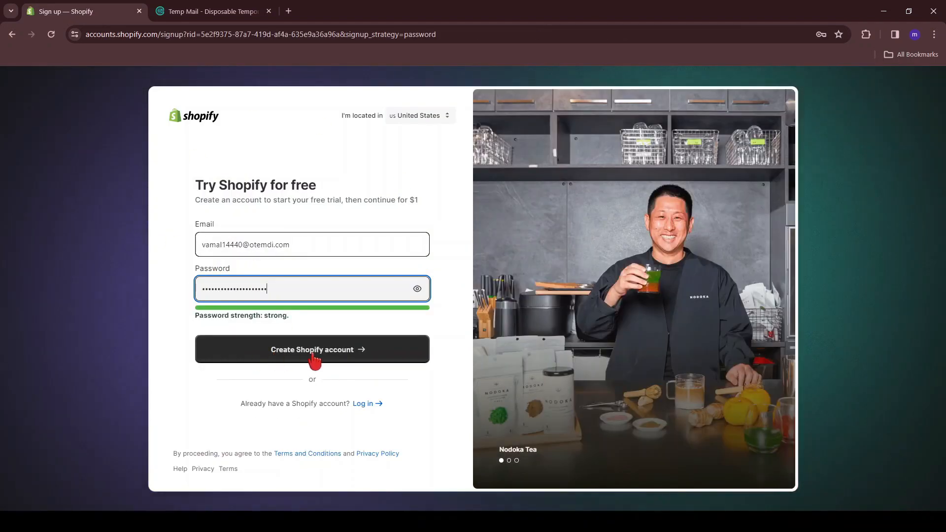
{"action": "left_click", "coordinate": [314, 361]}
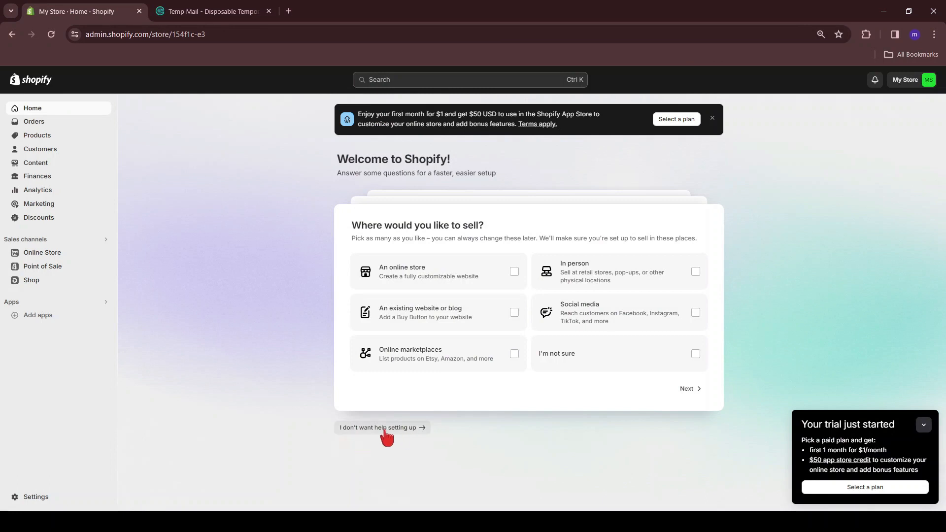
{"action": "left_click", "coordinate": [389, 428]}
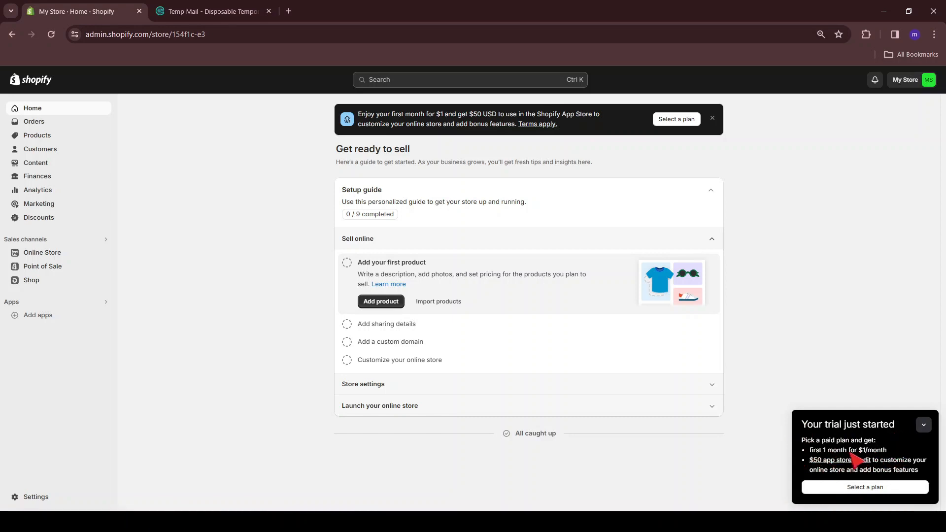
Select the Basic plan from the trial's plan offers.
{"action": "left_click", "coordinate": [842, 493]}
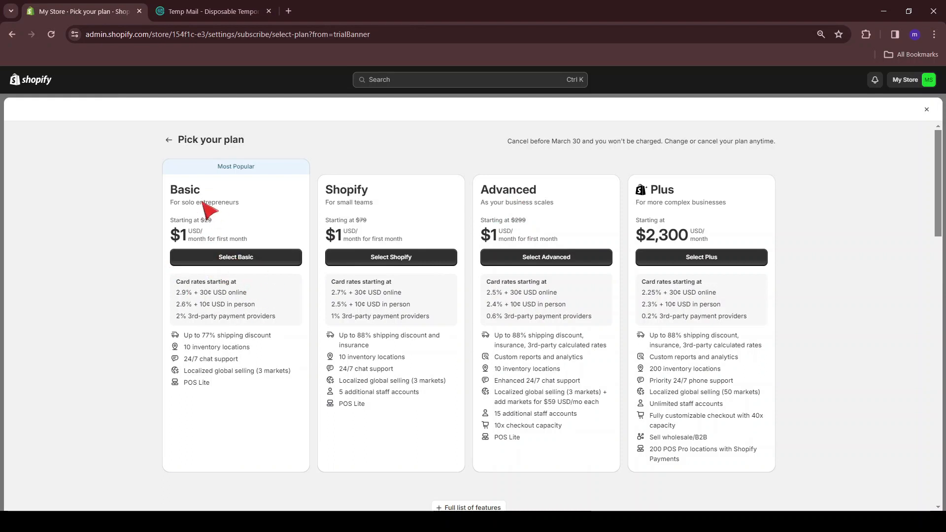
{"action": "left_click", "coordinate": [227, 260]}
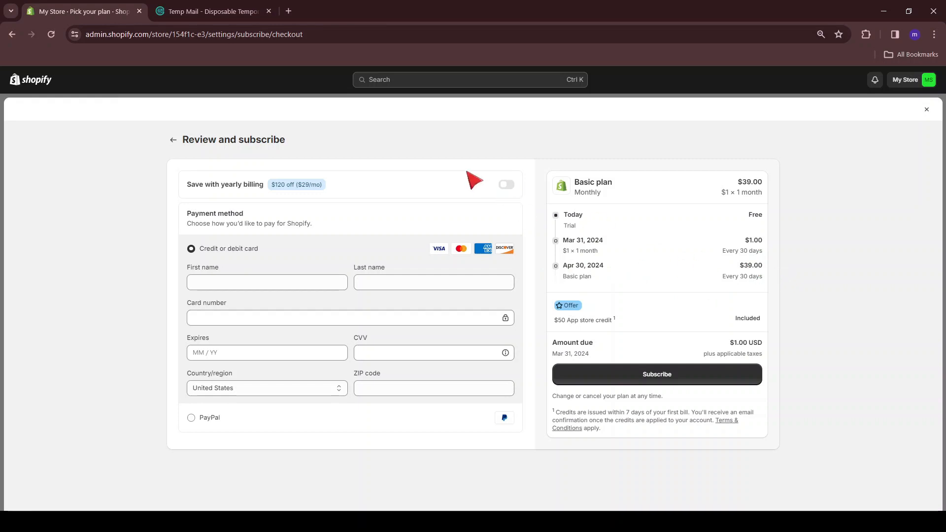
Try yearly billing and the PayPal payment method, returning to monthly billing by credit card, and review the amount due.
{"action": "left_click_drag", "start_coordinate": [188, 187], "coordinate": [262, 187]}
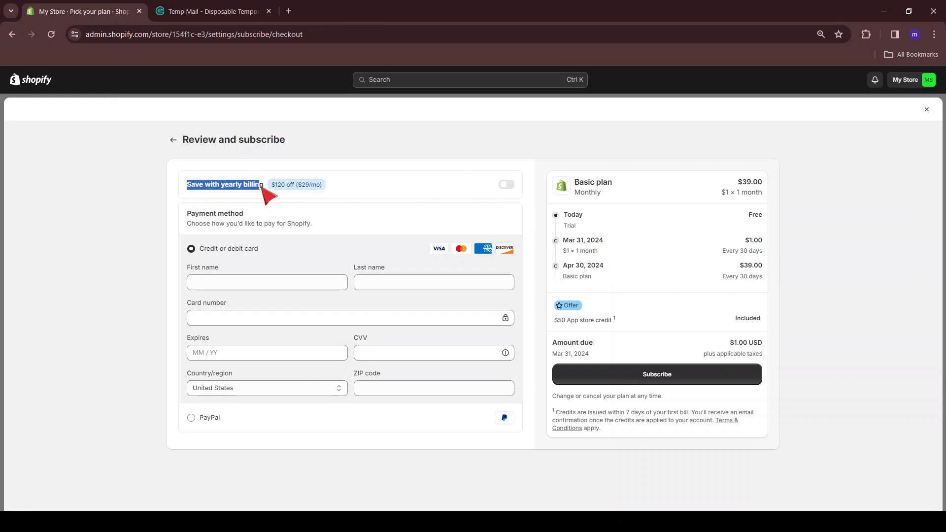
{"action": "left_click", "coordinate": [267, 187]}
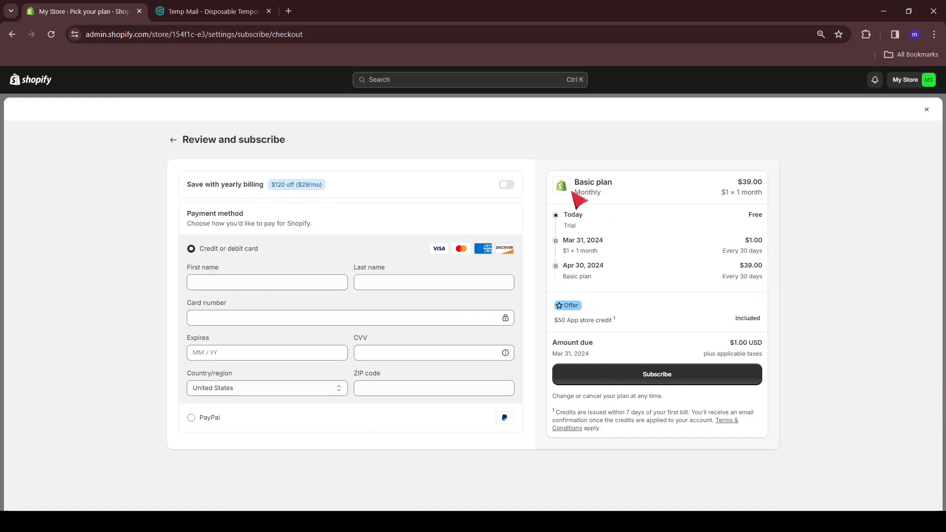
{"action": "left_click", "coordinate": [507, 186]}
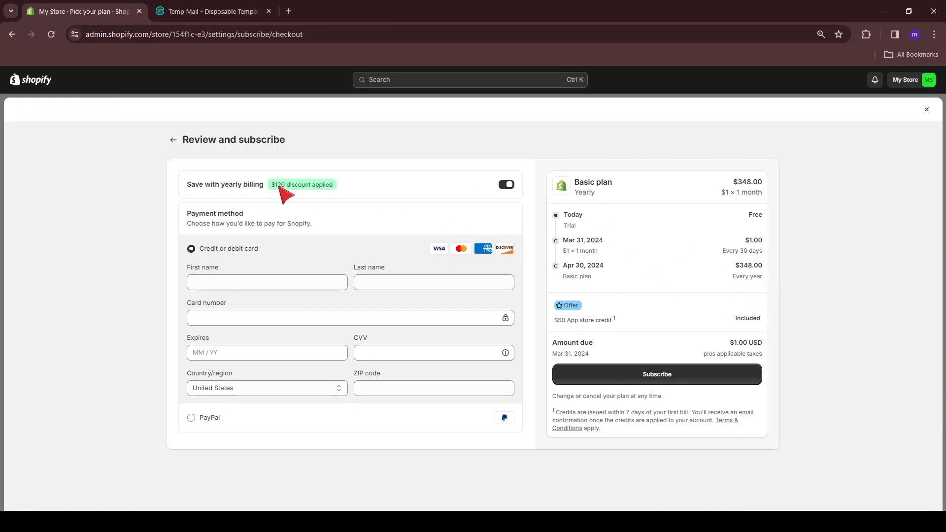
{"action": "left_click", "coordinate": [506, 185]}
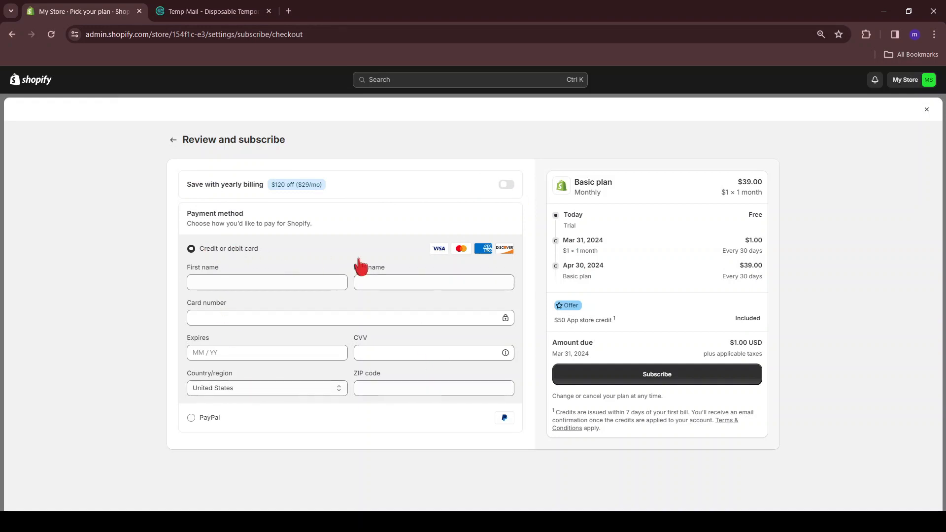
{"action": "left_click", "coordinate": [231, 418]}
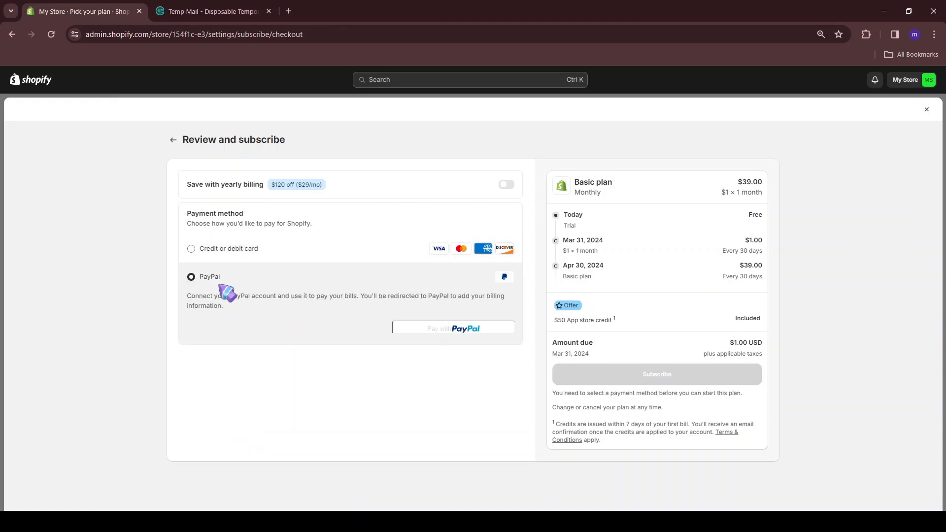
{"action": "left_click", "coordinate": [355, 256]}
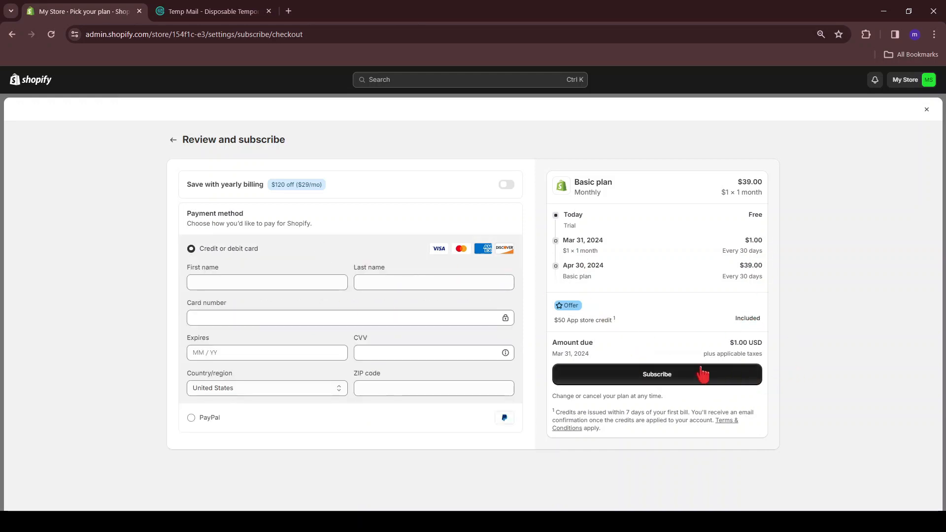
{"action": "left_click_drag", "start_coordinate": [763, 343], "coordinate": [731, 343]}
{"action": "left_click", "coordinate": [709, 348]}
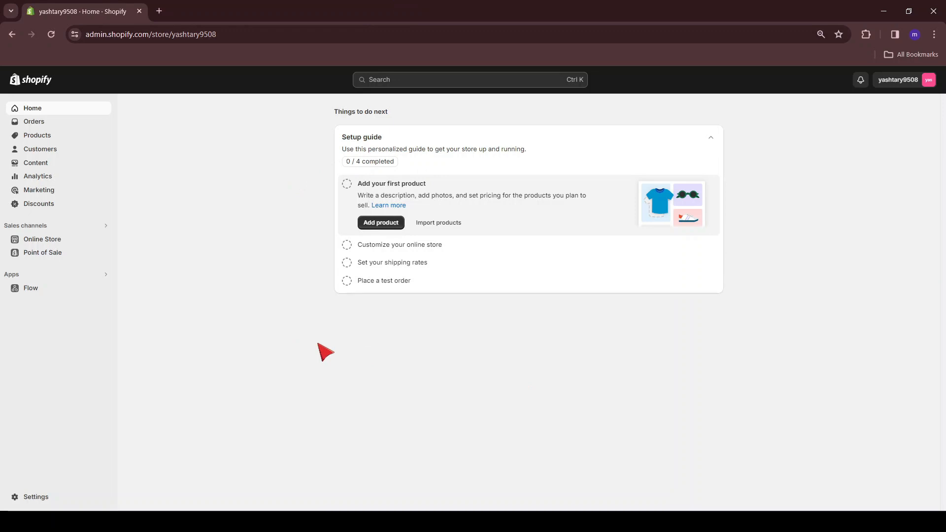
Go to the online store's themes and open the demo store of the free Refresh theme.
{"action": "left_click", "coordinate": [42, 243]}
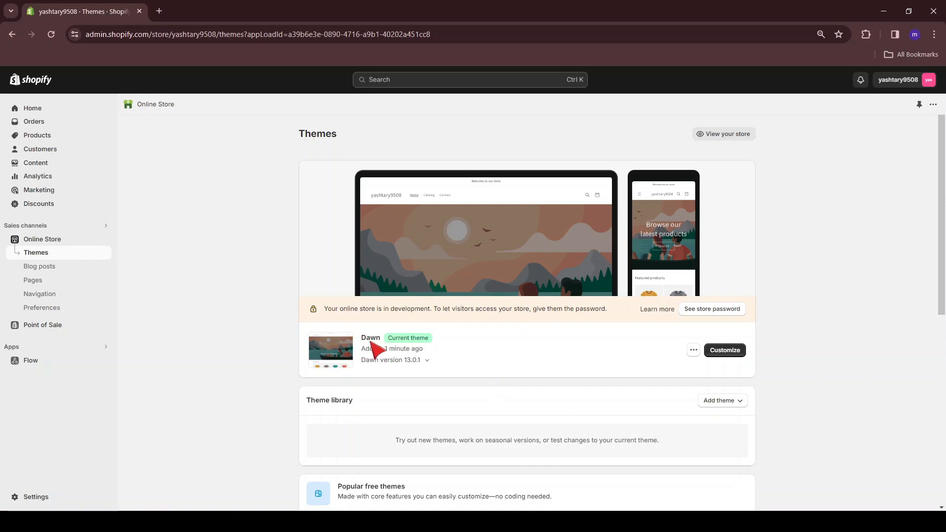
{"action": "scroll", "coordinate": [374, 351], "scroll_direction": "down", "scroll_amount": 8}
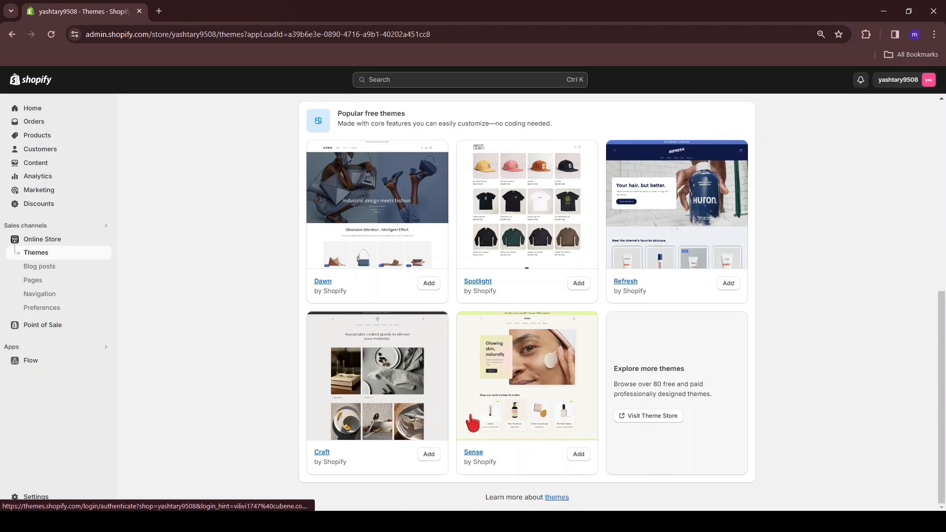
{"action": "left_click", "coordinate": [642, 214]}
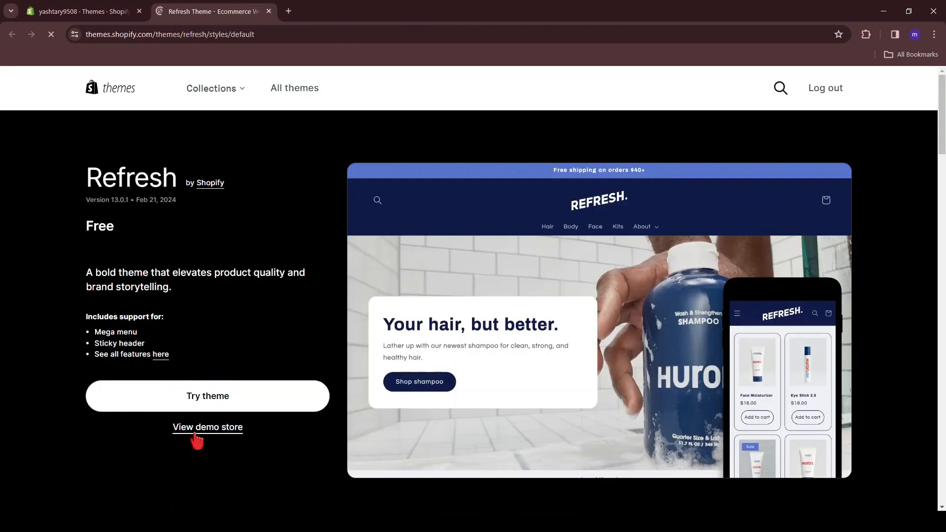
{"action": "left_click", "coordinate": [208, 430]}
Examine the Refresh demo store's home page sections in the desktop and mobile previews.
{"action": "scroll", "coordinate": [677, 139], "scroll_direction": "down", "scroll_amount": 2}
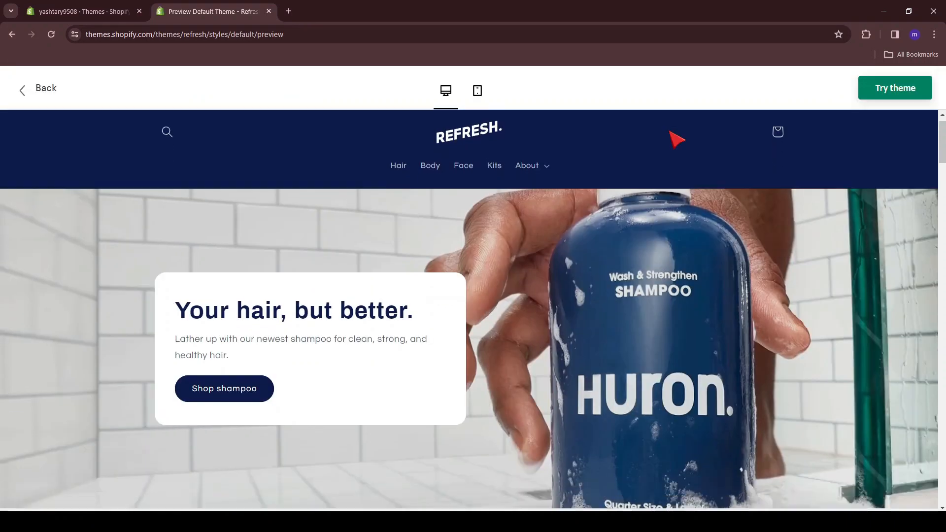
{"action": "scroll", "coordinate": [676, 139], "scroll_direction": "down", "scroll_amount": 10}
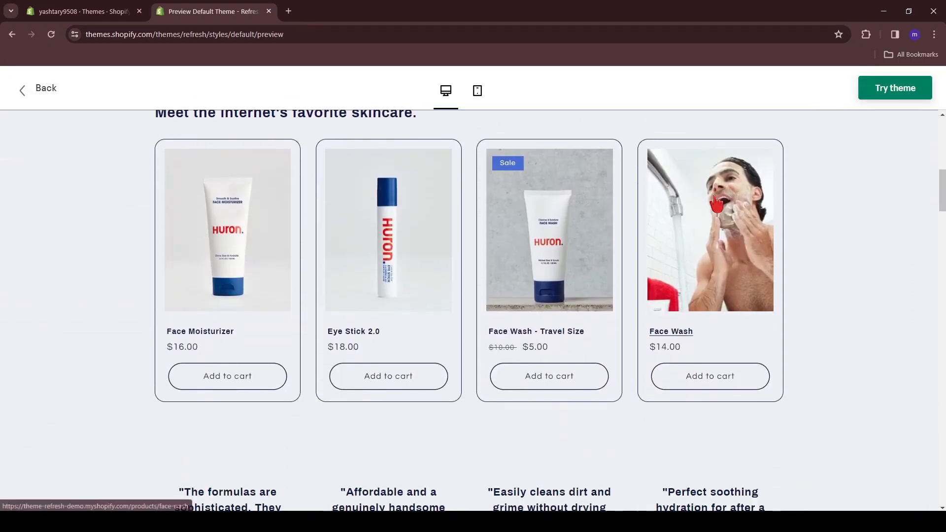
{"action": "scroll", "coordinate": [802, 214], "scroll_direction": "down", "scroll_amount": 15}
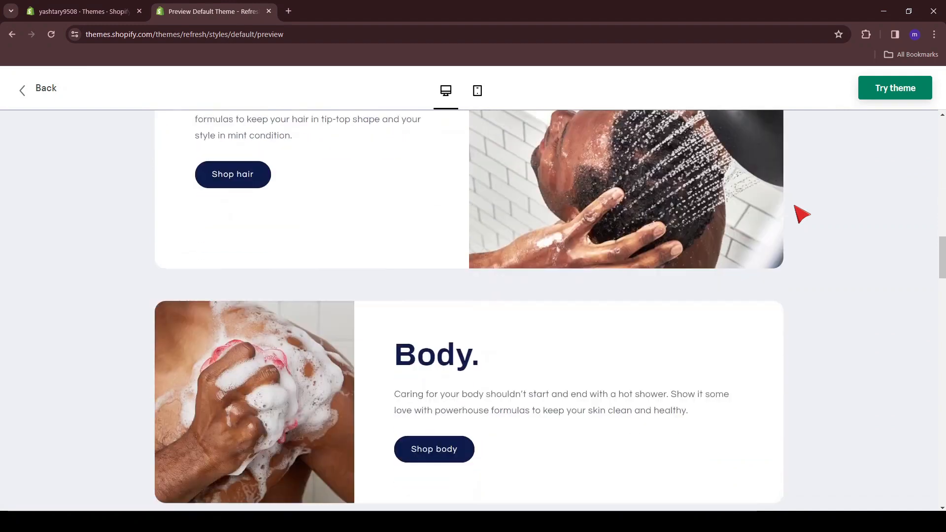
{"action": "scroll", "coordinate": [802, 215], "scroll_direction": "down", "scroll_amount": 11}
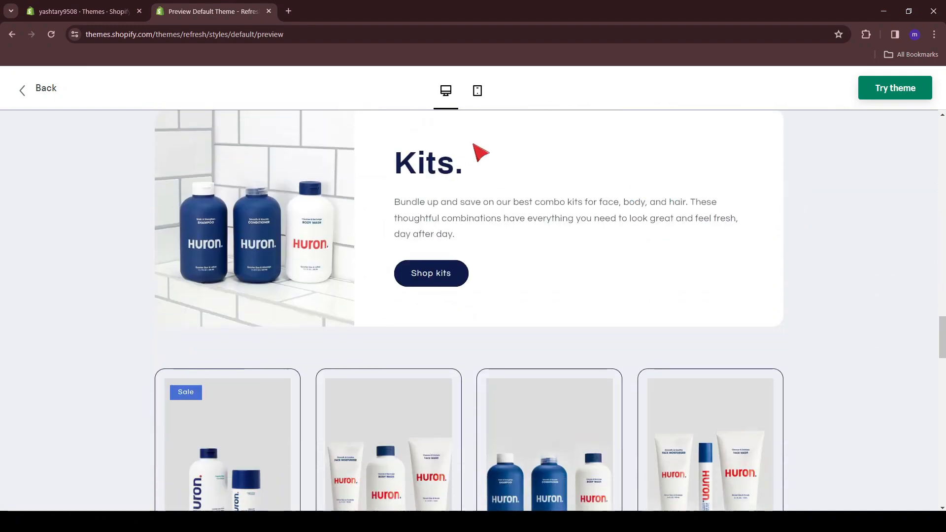
{"action": "left_click", "coordinate": [477, 93]}
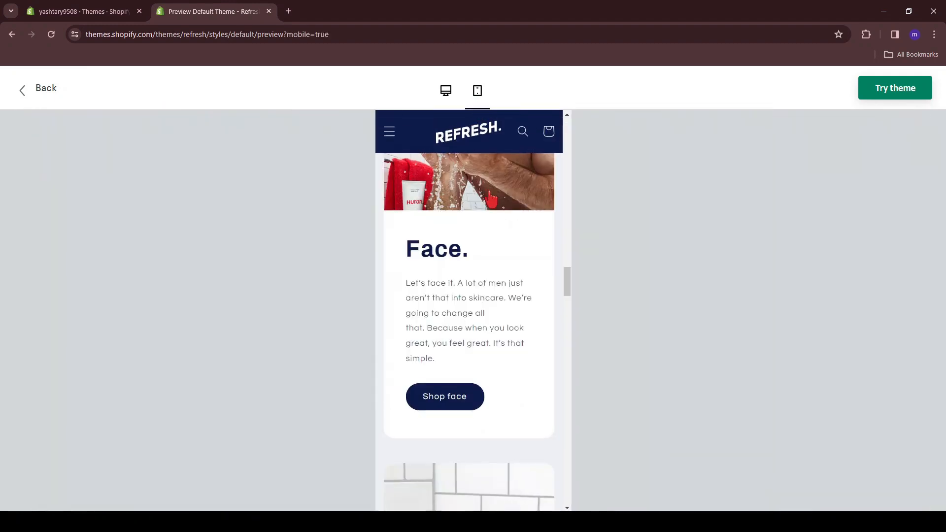
{"action": "scroll", "coordinate": [459, 269], "scroll_direction": "up", "scroll_amount": 20}
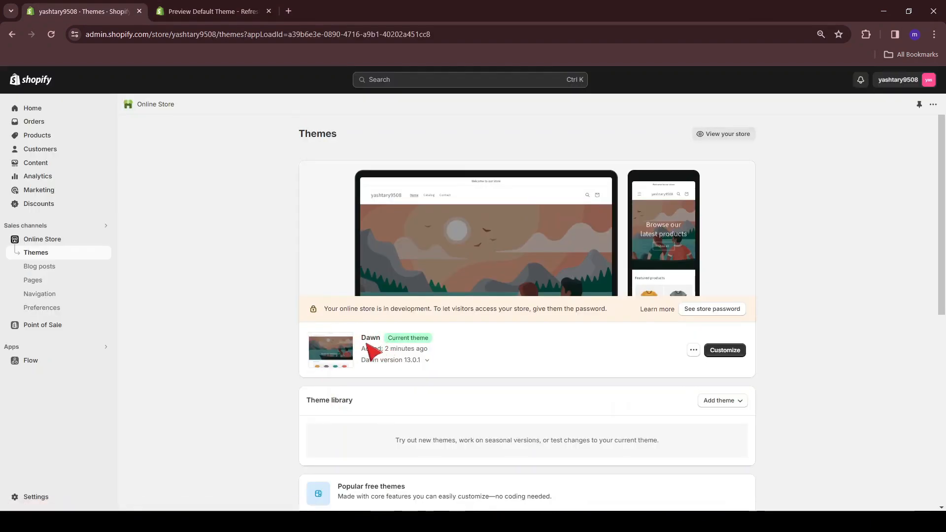
Add the free Refresh theme to the store's theme library.
{"action": "scroll", "coordinate": [373, 351], "scroll_direction": "down", "scroll_amount": 8}
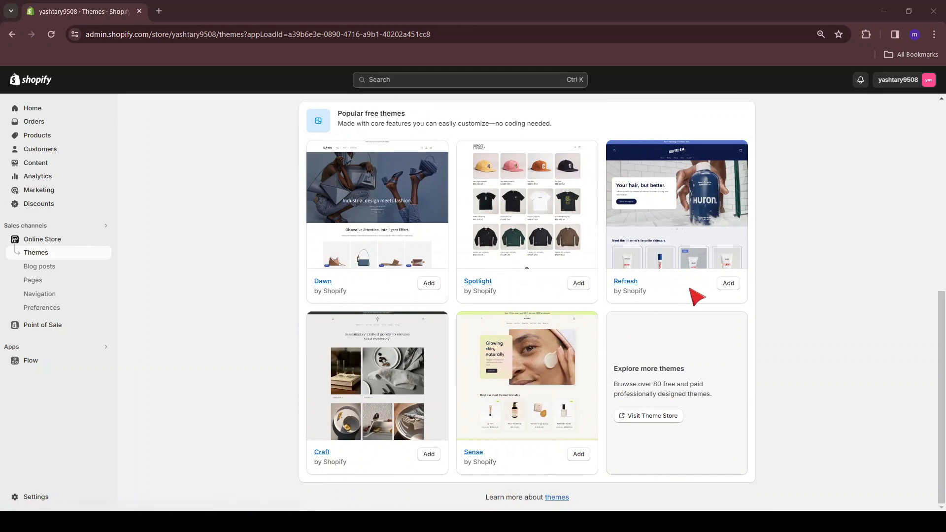
{"action": "left_click", "coordinate": [728, 285]}
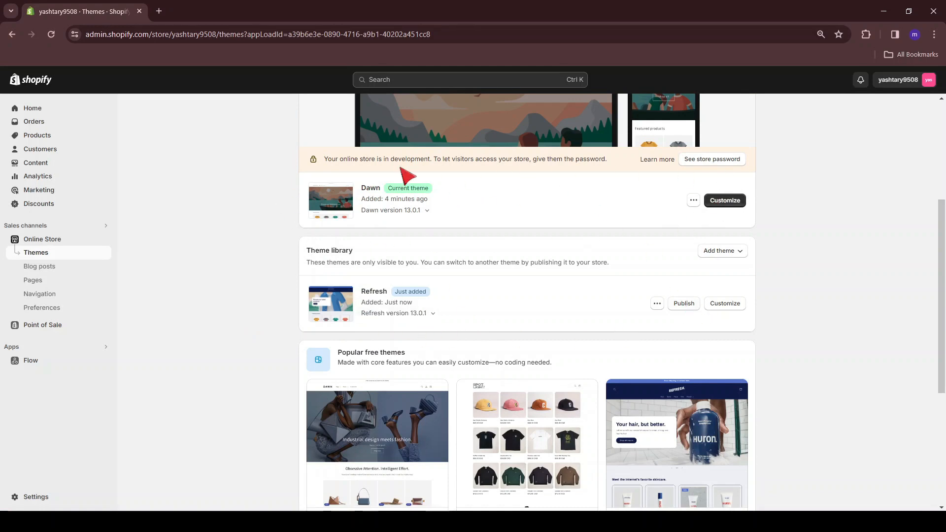
Open the current Dawn theme's customization editor in a new browser tab and switch to it.
{"action": "scroll", "coordinate": [324, 211], "scroll_direction": "up", "scroll_amount": 4}
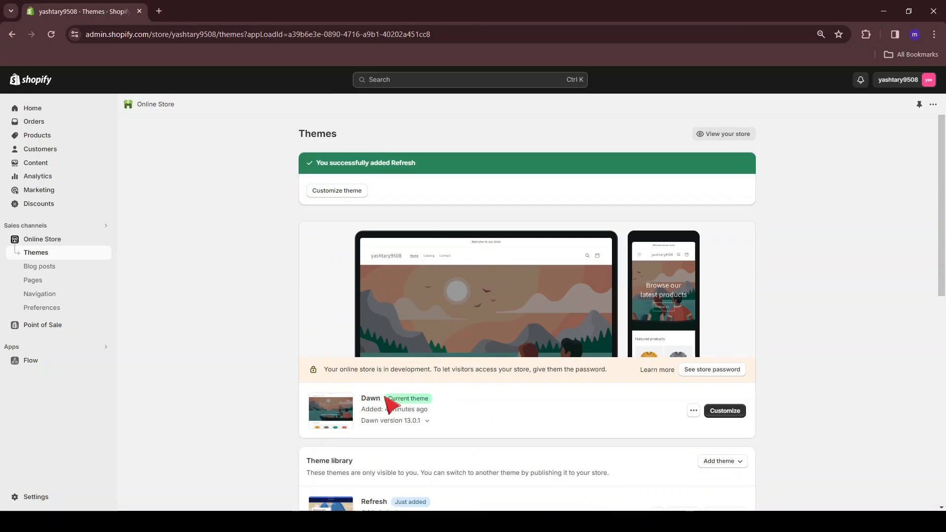
{"action": "scroll", "coordinate": [536, 237], "scroll_direction": "down", "scroll_amount": 1}
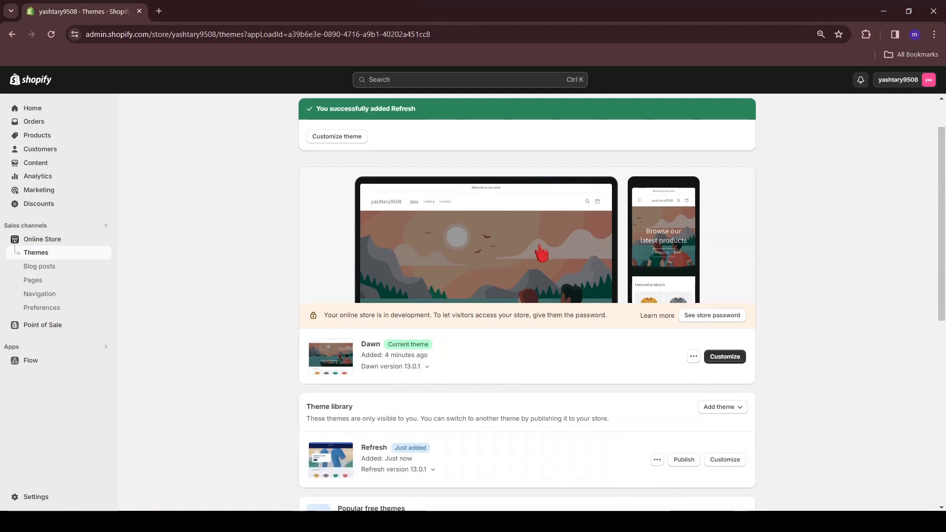
{"action": "right_click", "coordinate": [716, 358]}
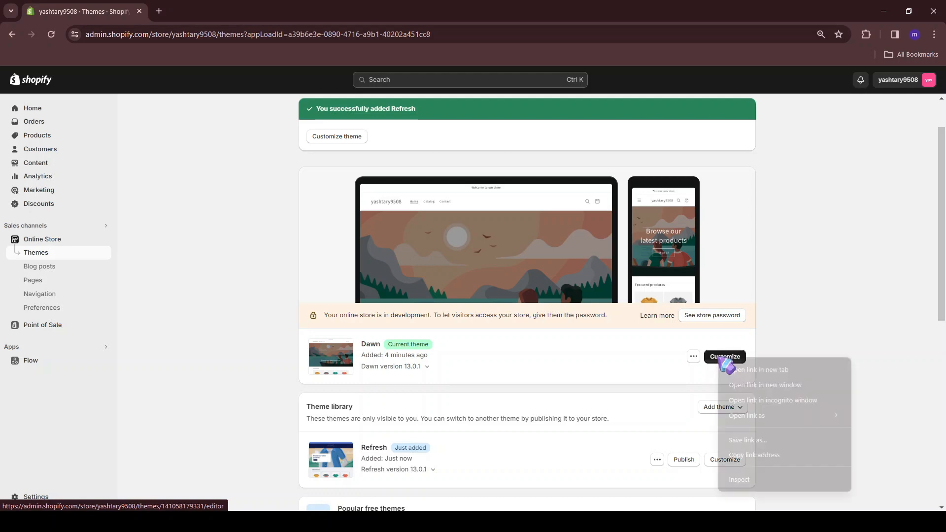
{"action": "left_click", "coordinate": [775, 371]}
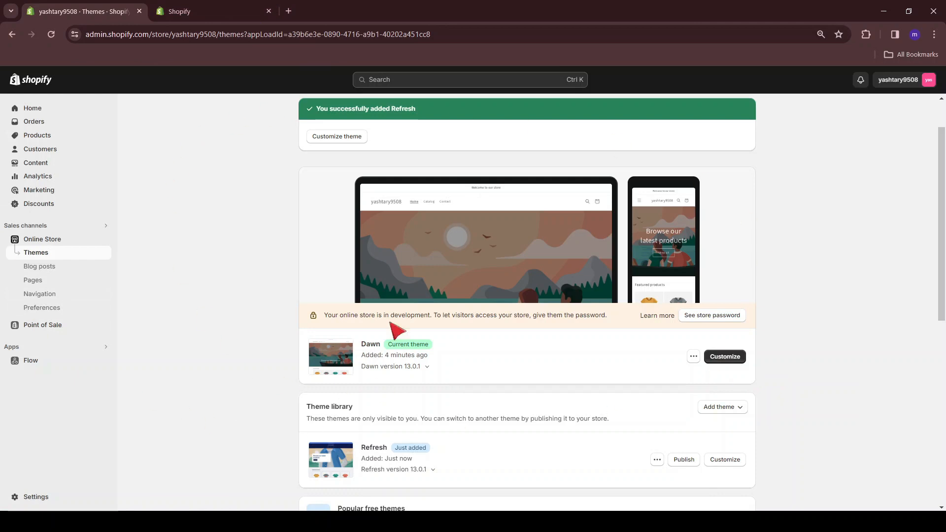
{"action": "left_click", "coordinate": [211, 11]}
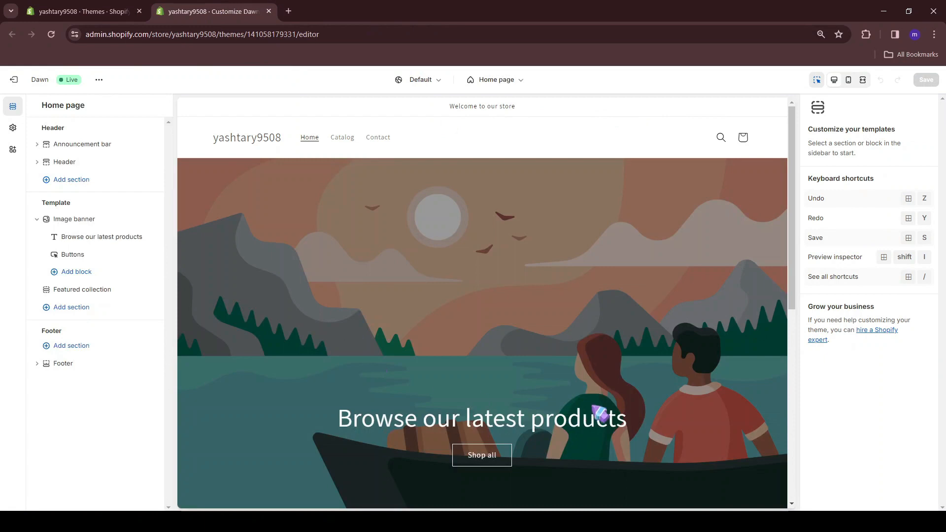
Select the Header section in the Dawn editor and look through the home page preview down to the footer.
{"action": "left_click", "coordinate": [473, 199]}
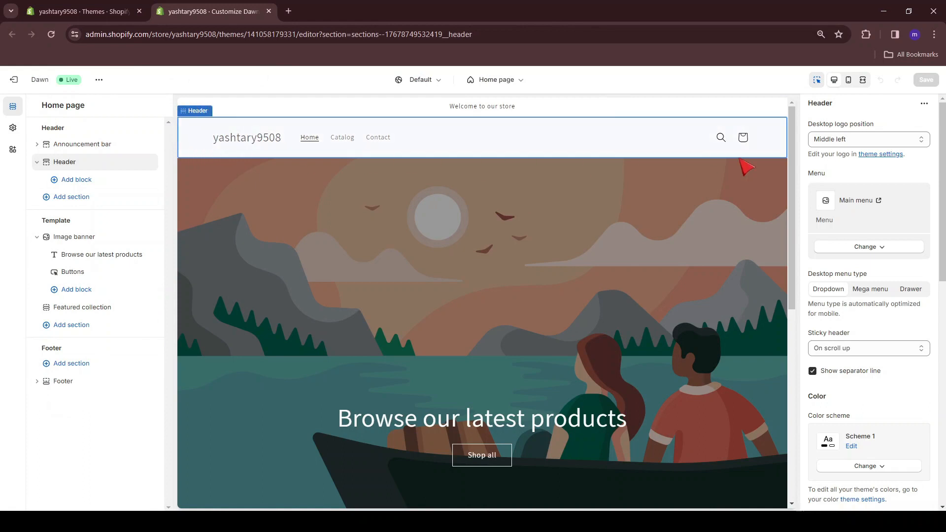
{"action": "scroll", "coordinate": [375, 217], "scroll_direction": "down", "scroll_amount": 8}
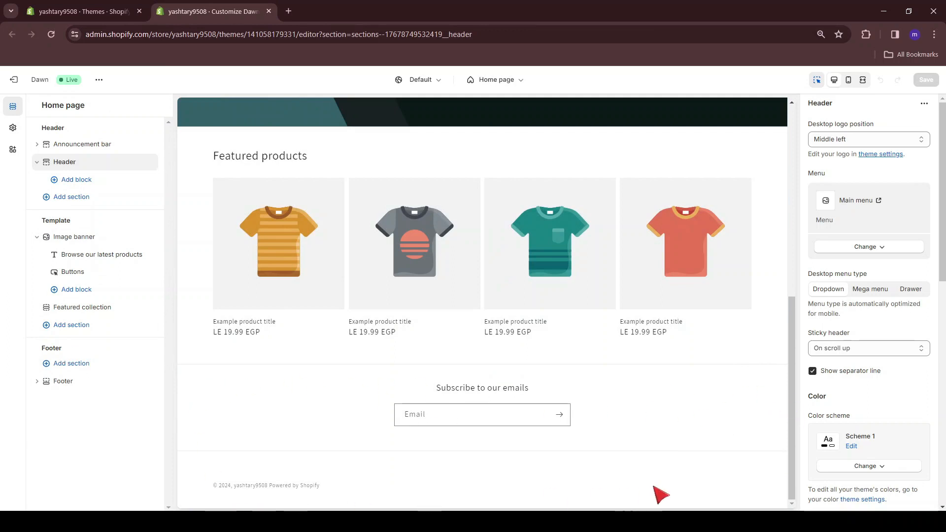
Select the Announcement bar section in the Header group and examine its settings.
{"action": "scroll", "coordinate": [222, 444], "scroll_direction": "up", "scroll_amount": 8}
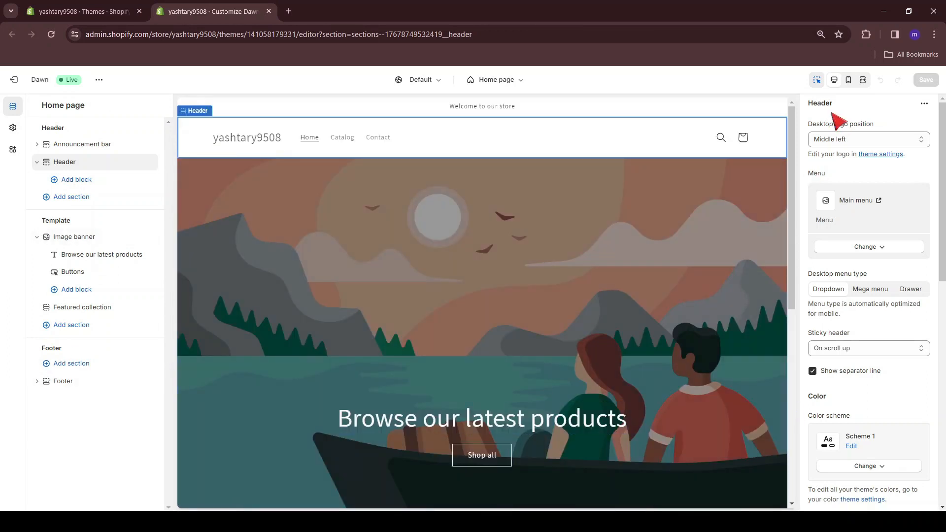
{"action": "left_click", "coordinate": [83, 147]}
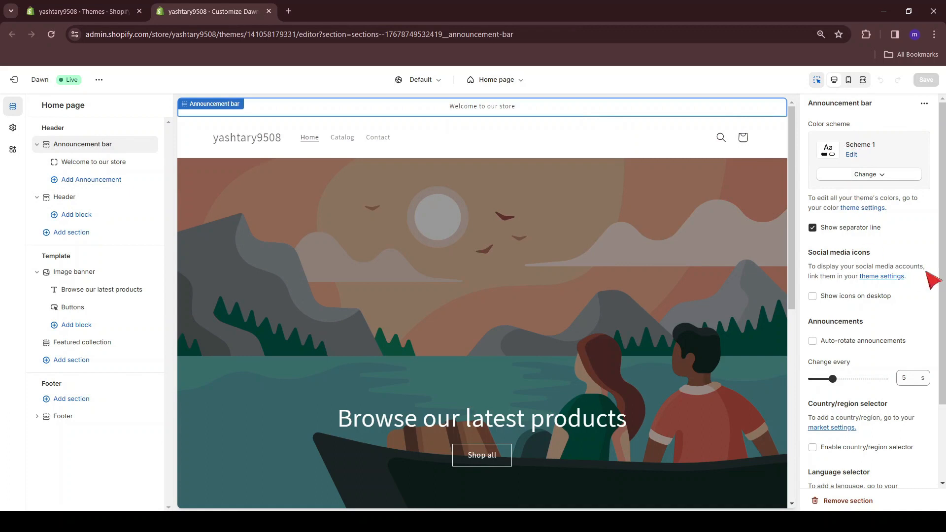
{"action": "scroll", "coordinate": [838, 229], "scroll_direction": "down", "scroll_amount": 2}
{"action": "scroll", "coordinate": [818, 228], "scroll_direction": "up", "scroll_amount": 2}
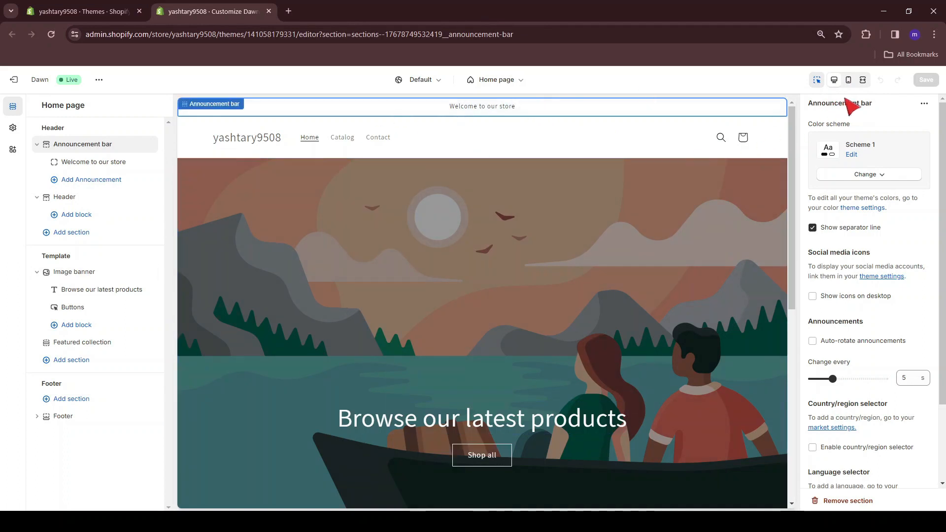
Check the home page in the mobile preview, return to the desktop preview, and look at the list of editable store pages.
{"action": "left_click", "coordinate": [849, 80]}
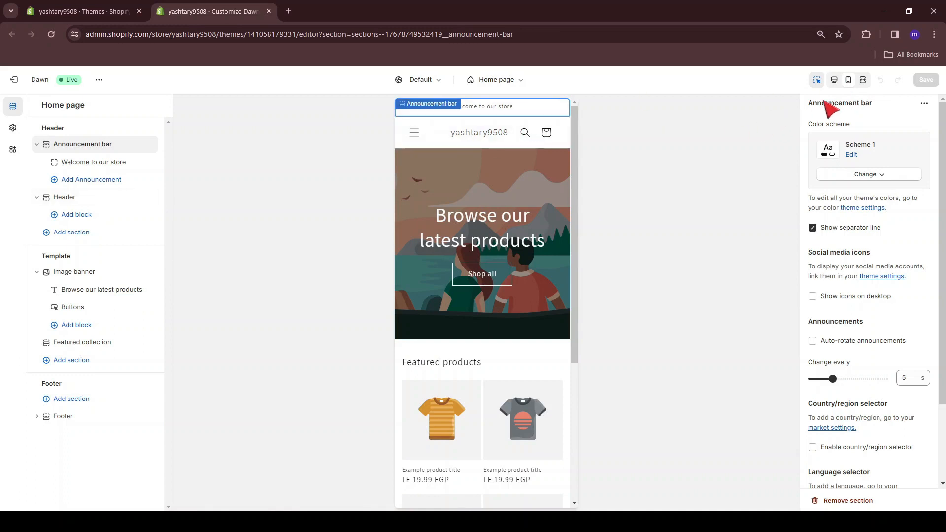
{"action": "scroll", "coordinate": [498, 490], "scroll_direction": "down", "scroll_amount": 5}
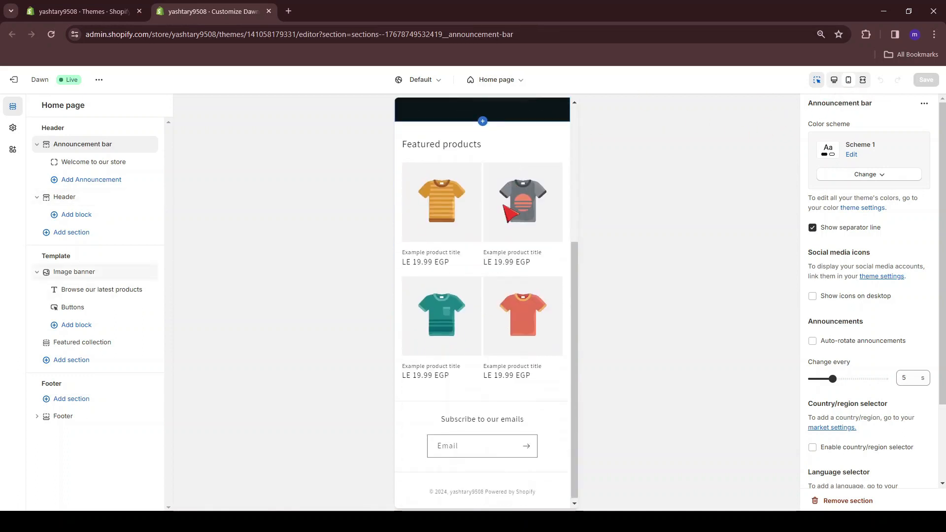
{"action": "scroll", "coordinate": [446, 270], "scroll_direction": "up", "scroll_amount": 3}
{"action": "left_click", "coordinate": [835, 80]}
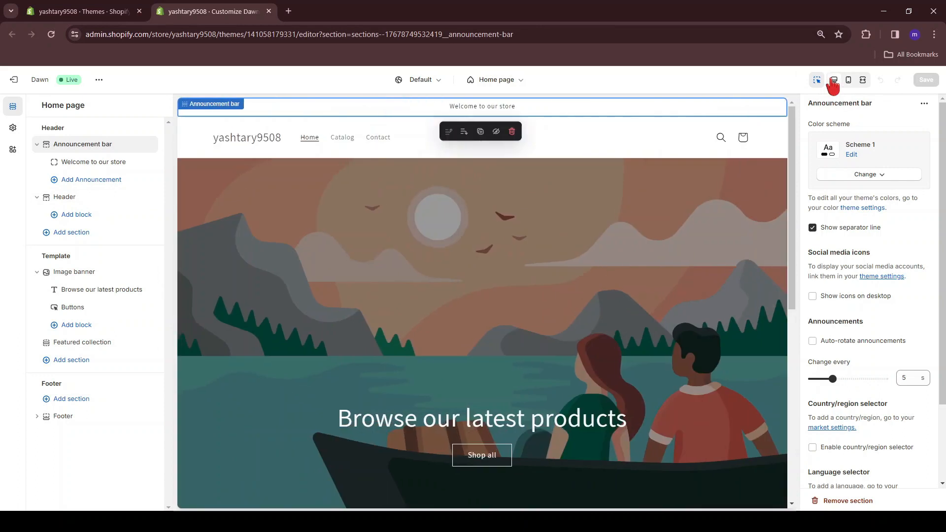
{"action": "left_click", "coordinate": [483, 83]}
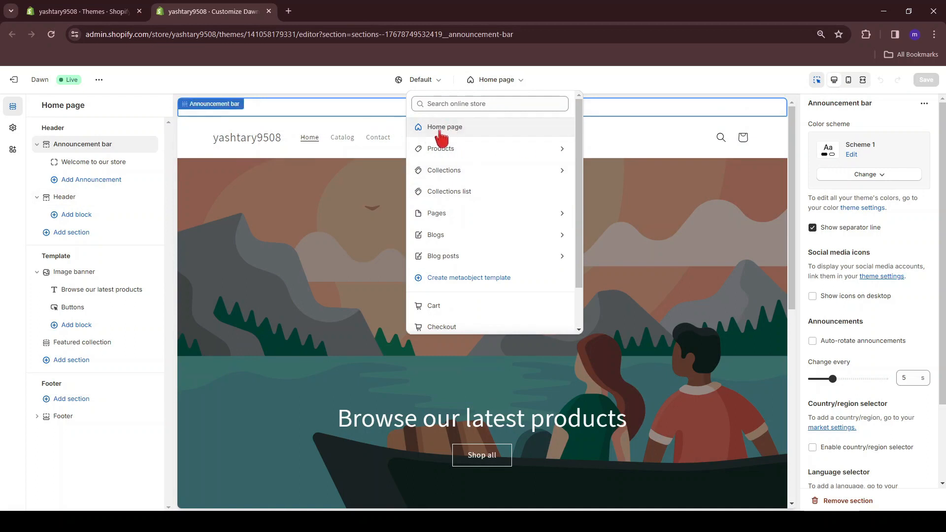
{"action": "left_click", "coordinate": [385, 92]}
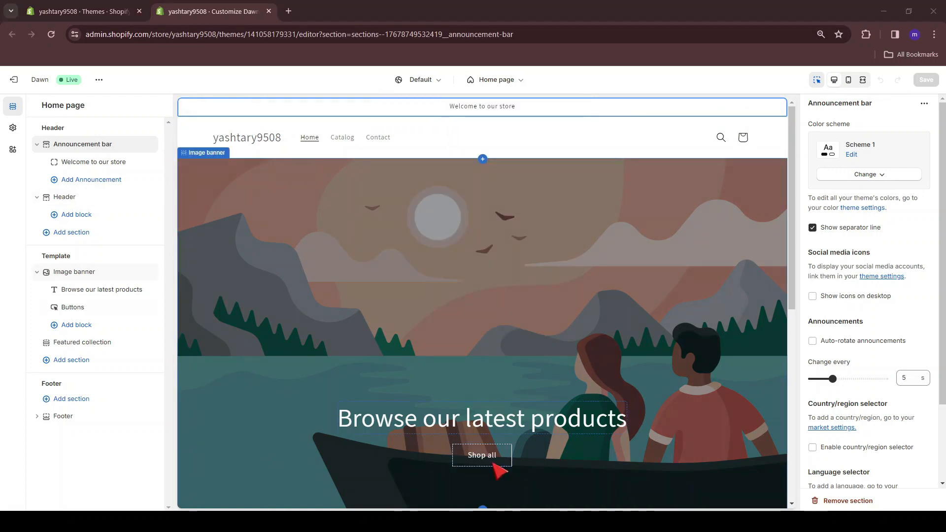
Examine the settings of the image banner's Buttons block and its "Browse our latest products" heading block.
{"action": "scroll", "coordinate": [539, 394], "scroll_direction": "down", "scroll_amount": 2}
{"action": "left_click", "coordinate": [495, 350]}
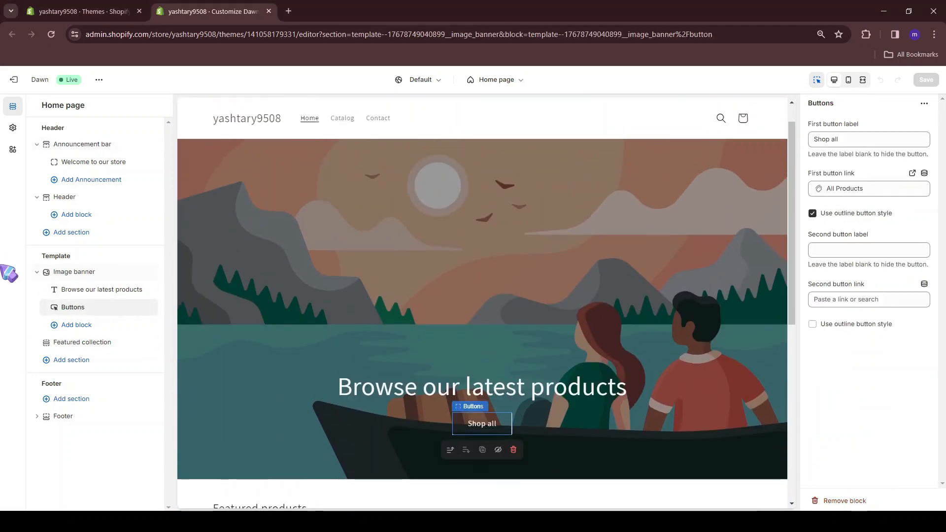
{"action": "left_click", "coordinate": [77, 291]}
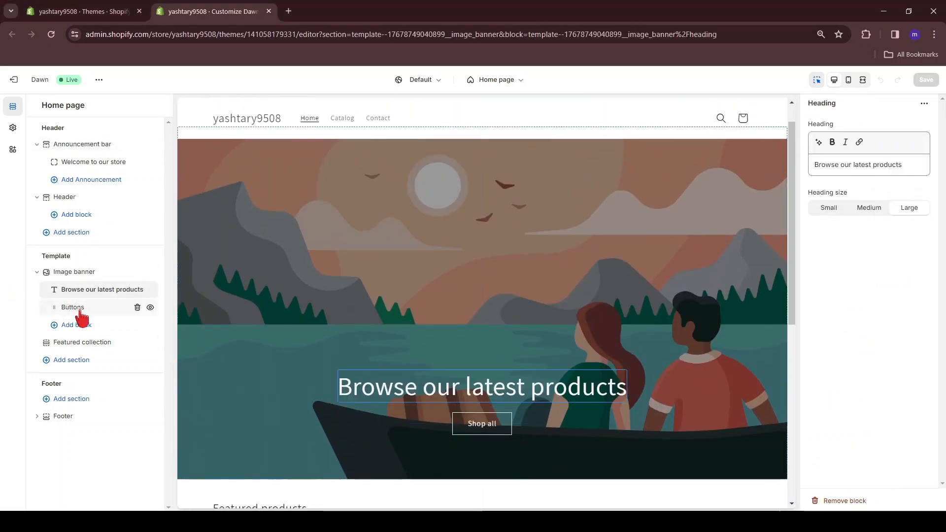
{"action": "left_click", "coordinate": [77, 307]}
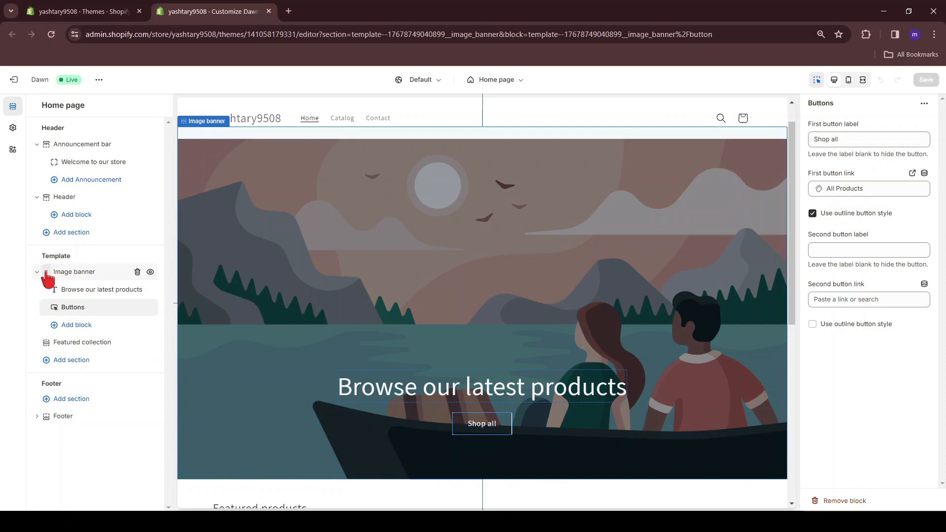
Move the Image banner section below Featured collection and check the new order in the preview.
{"action": "left_click_drag", "start_coordinate": [48, 279], "coordinate": [50, 306]}
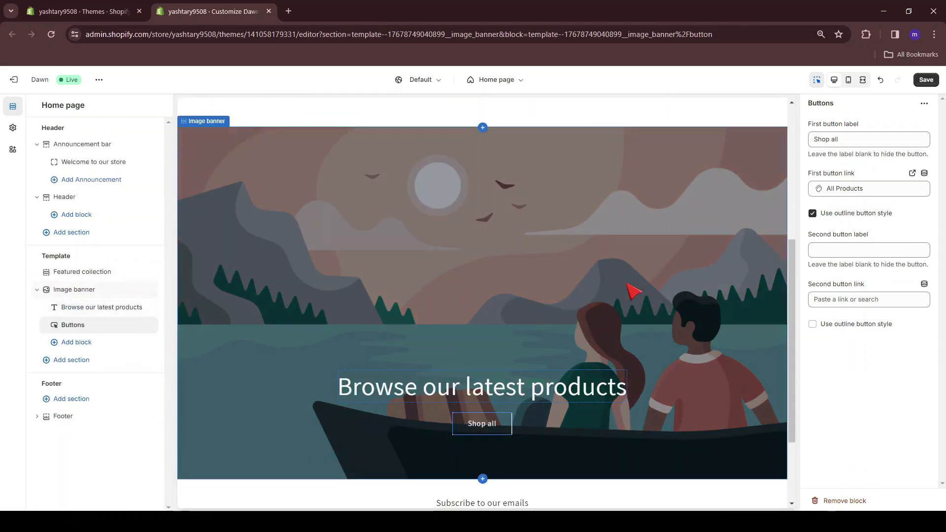
{"action": "scroll", "coordinate": [414, 356], "scroll_direction": "up", "scroll_amount": 6}
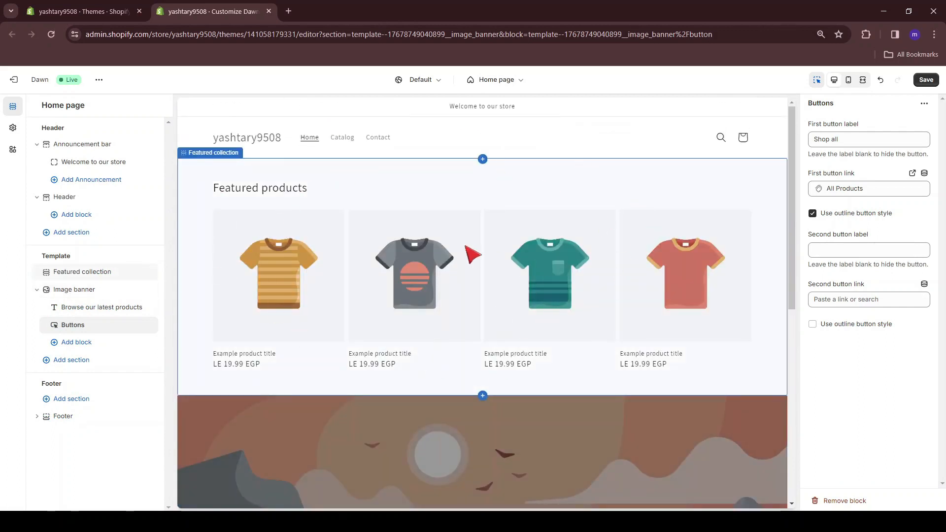
{"action": "scroll", "coordinate": [464, 246], "scroll_direction": "down", "scroll_amount": 8}
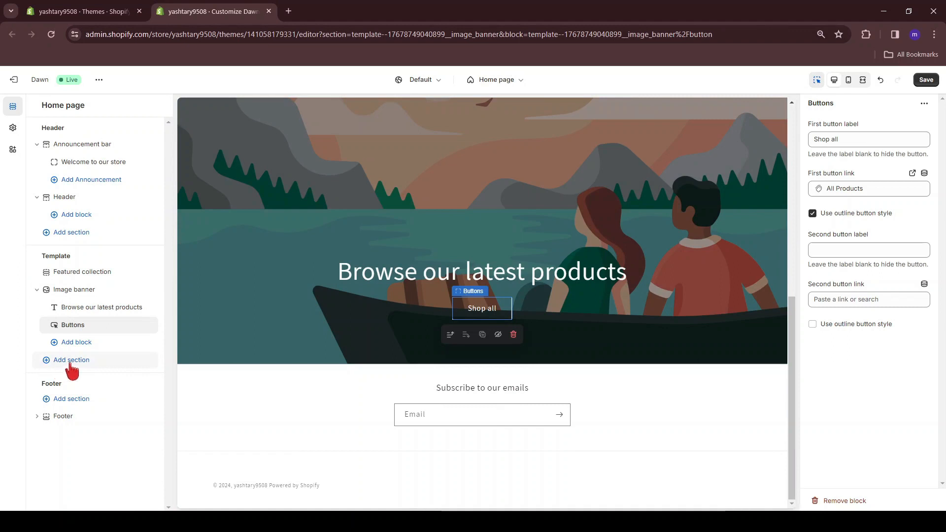
Browse the section types that can be added to the home page template.
{"action": "left_click", "coordinate": [62, 363]}
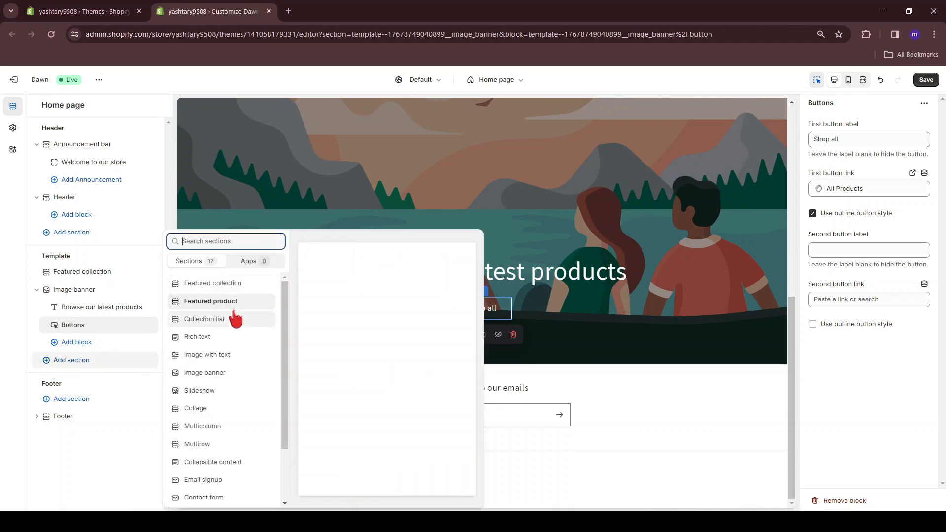
{"action": "scroll", "coordinate": [236, 325], "scroll_direction": "down", "scroll_amount": 2}
{"action": "scroll", "coordinate": [236, 436], "scroll_direction": "down", "scroll_amount": 1}
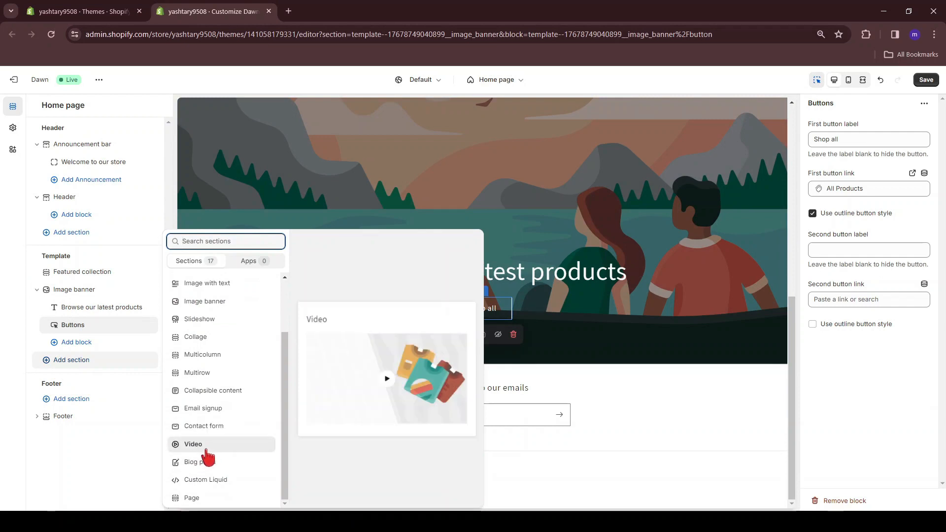
{"action": "scroll", "coordinate": [207, 452], "scroll_direction": "up", "scroll_amount": 3}
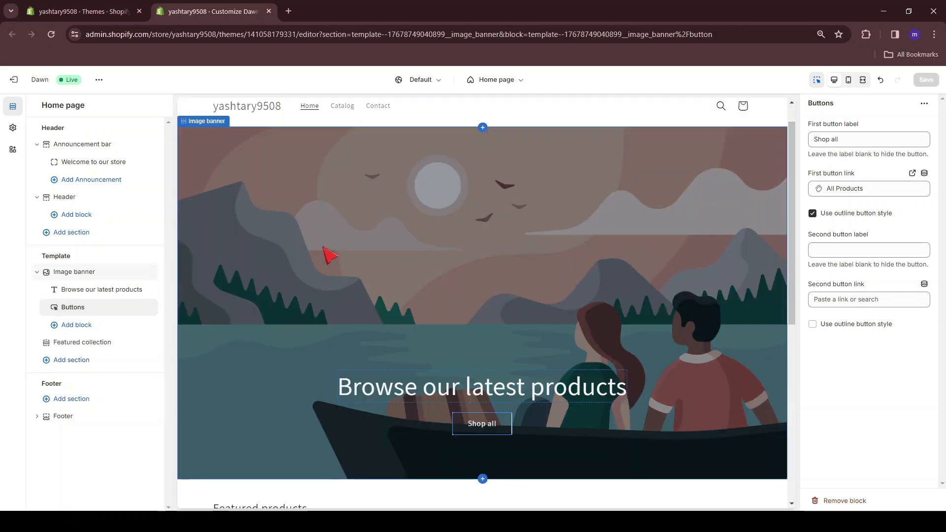
Open the Logo options in Dawn's theme settings.
{"action": "scroll", "coordinate": [316, 169], "scroll_direction": "up", "scroll_amount": 1}
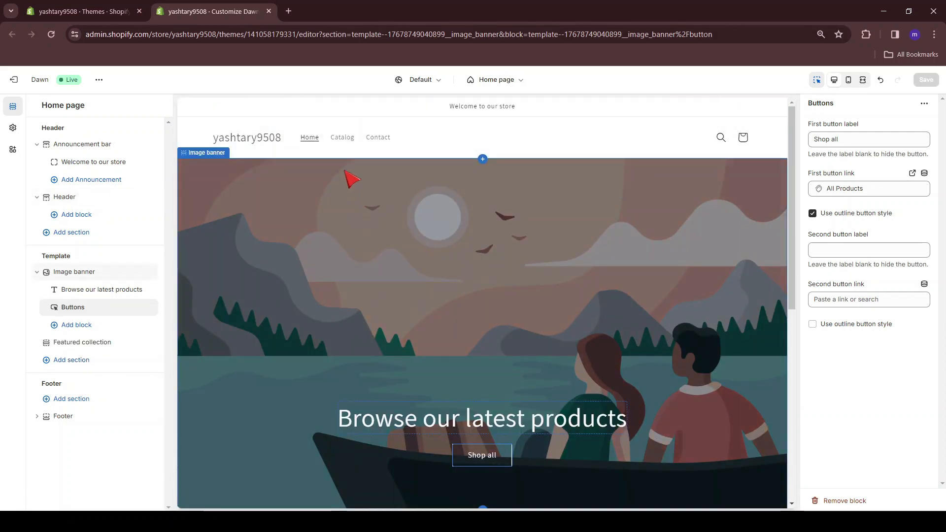
{"action": "left_click", "coordinate": [12, 129]}
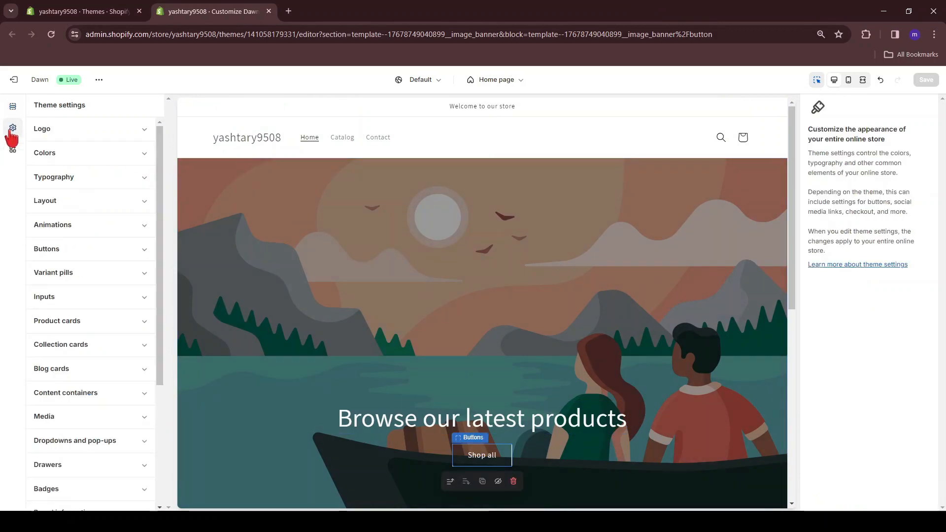
{"action": "left_click", "coordinate": [52, 138]}
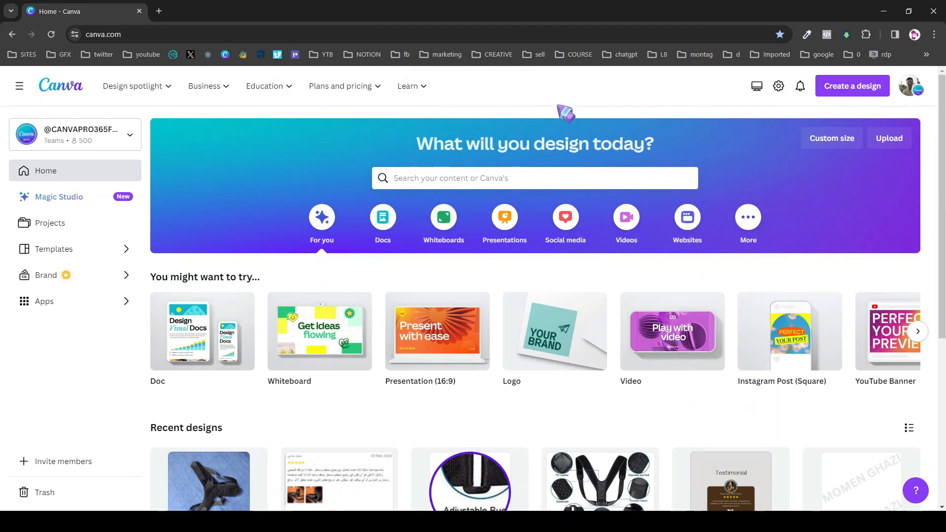
Create a new blank Canva design with a custom size of 600 × 200 px.
{"action": "left_click", "coordinate": [831, 99]}
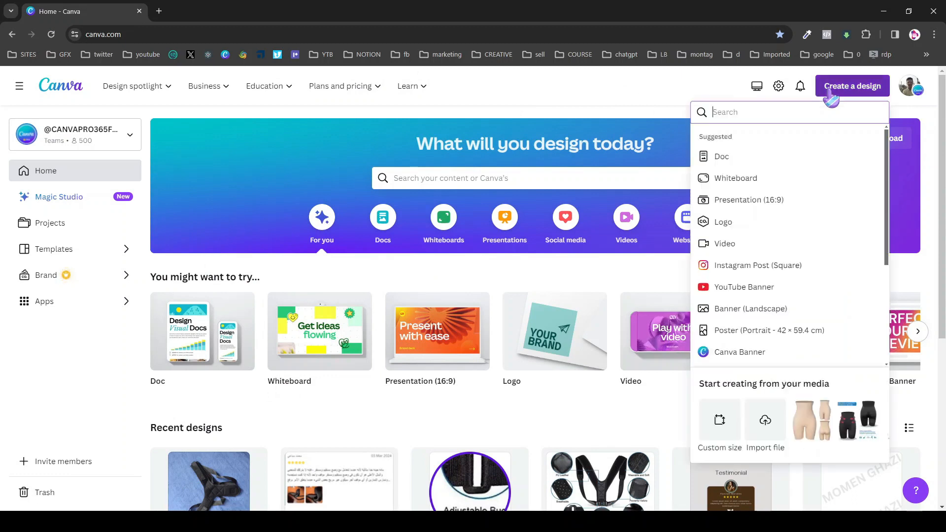
{"action": "left_click", "coordinate": [717, 429]}
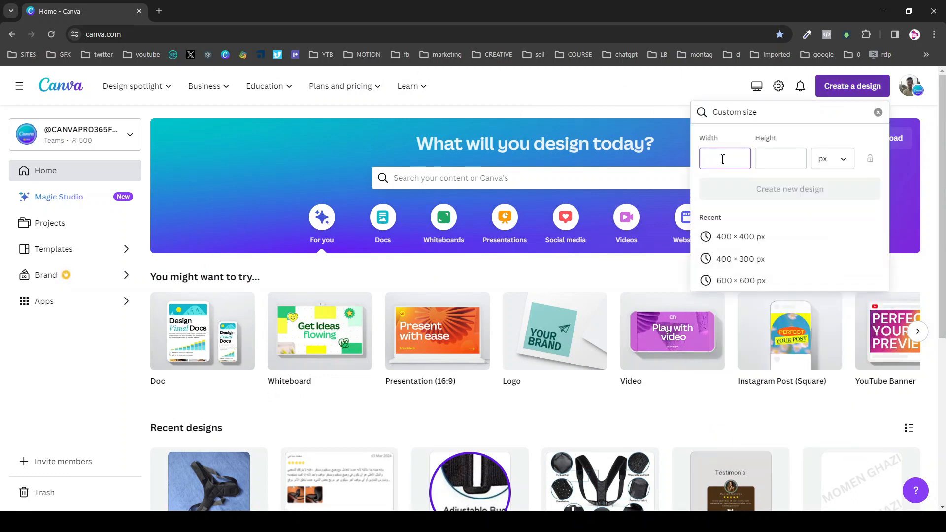
{"action": "left_click", "coordinate": [774, 158]}
{"action": "type", "text": "200"}
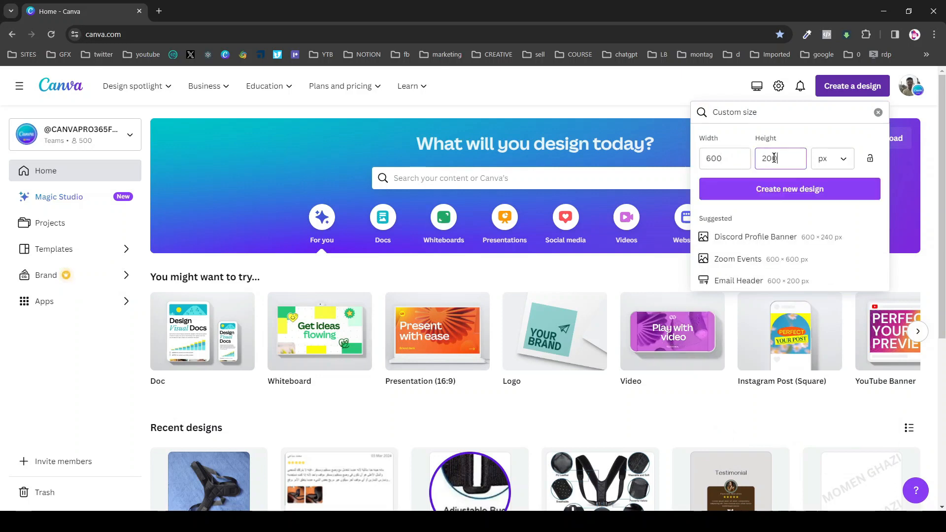
{"action": "left_click", "coordinate": [774, 197]}
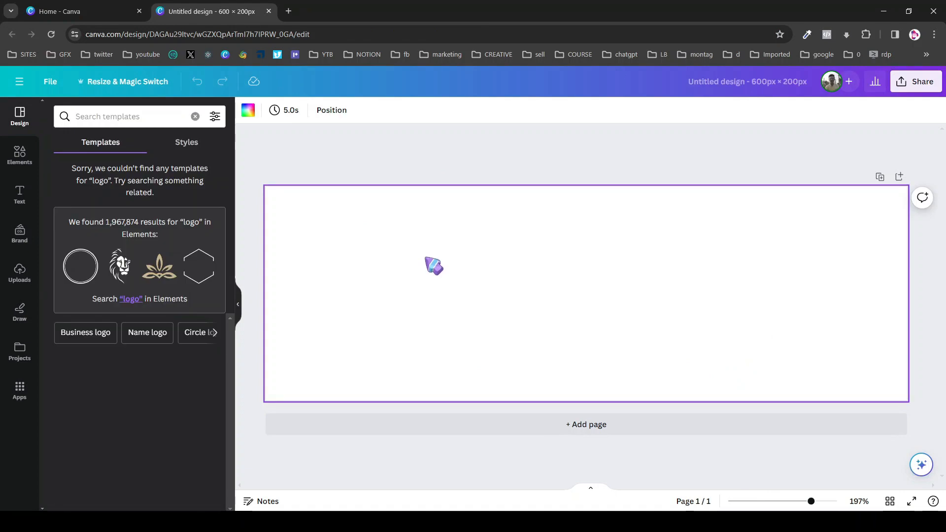
Add a text box reading "Yashtary" and enlarge it to a font size of about 84.4 across the canvas.
{"action": "left_click", "coordinate": [19, 195]}
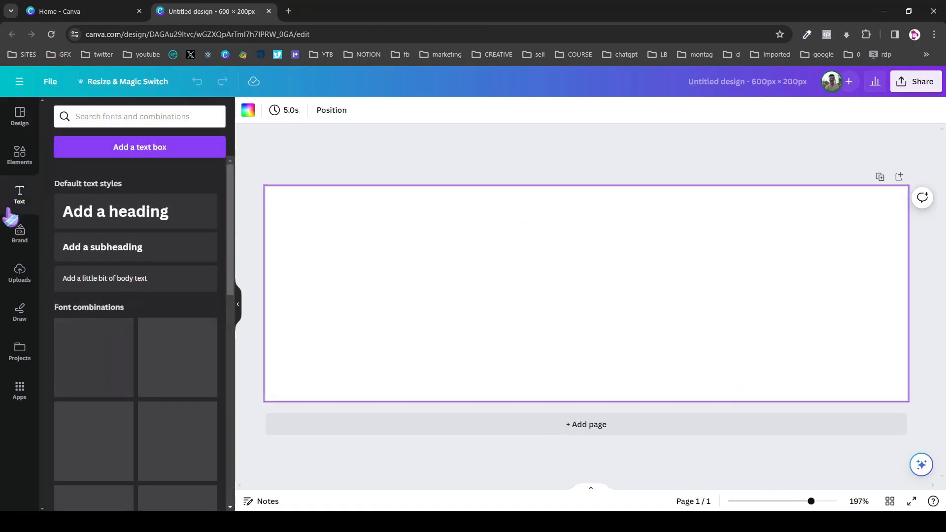
{"action": "left_click", "coordinate": [118, 148]}
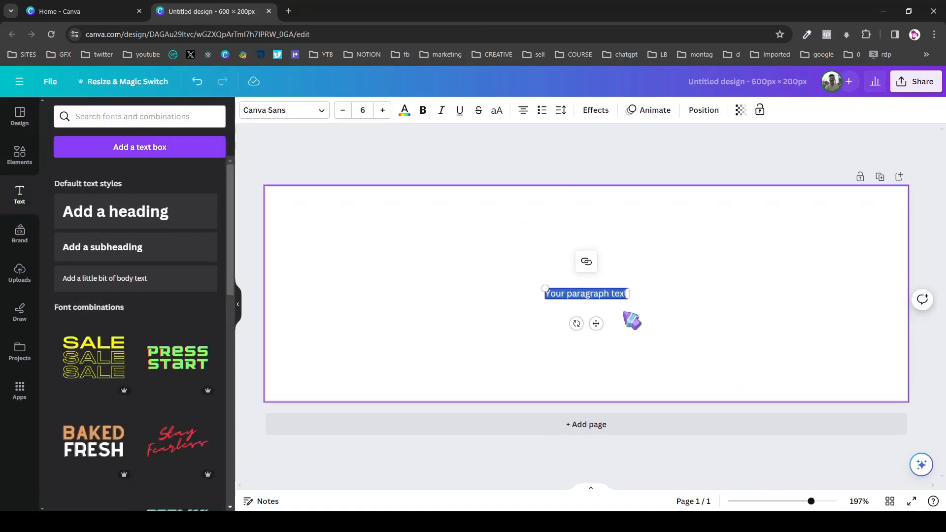
{"action": "type", "text": "yashtary"}
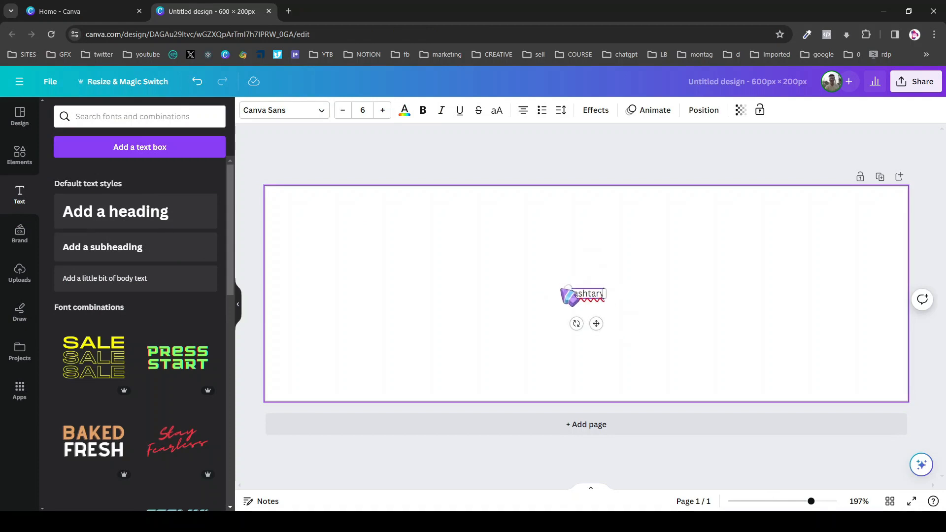
{"action": "left_click_drag", "start_coordinate": [569, 289], "coordinate": [320, 212]}
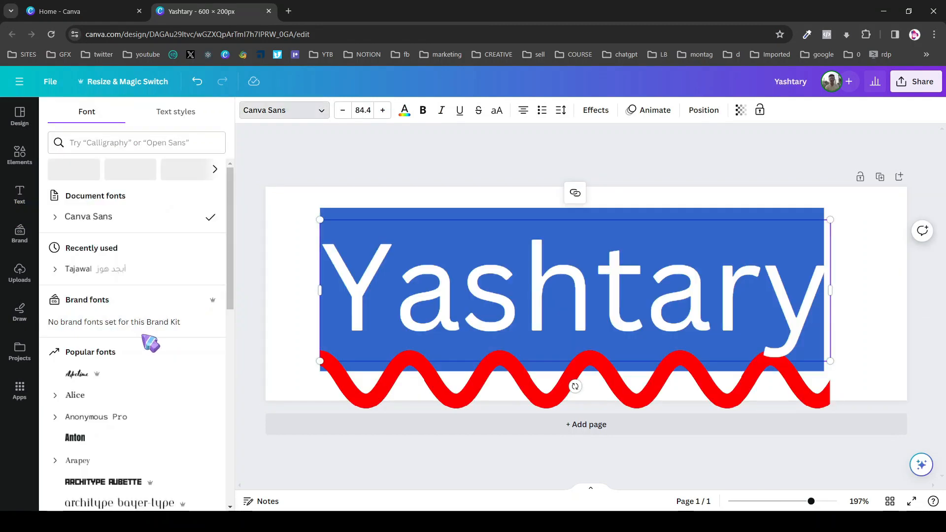
Try the Anton font on the logo text and settle on Archivo Black.
{"action": "scroll", "coordinate": [151, 343], "scroll_direction": "down", "scroll_amount": 2}
{"action": "left_click", "coordinate": [145, 339]}
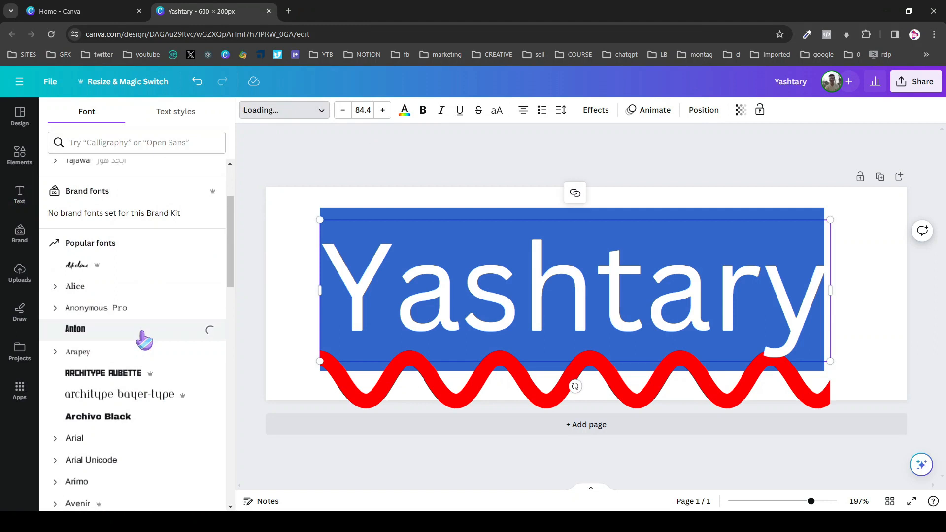
{"action": "scroll", "coordinate": [132, 387], "scroll_direction": "down", "scroll_amount": 2}
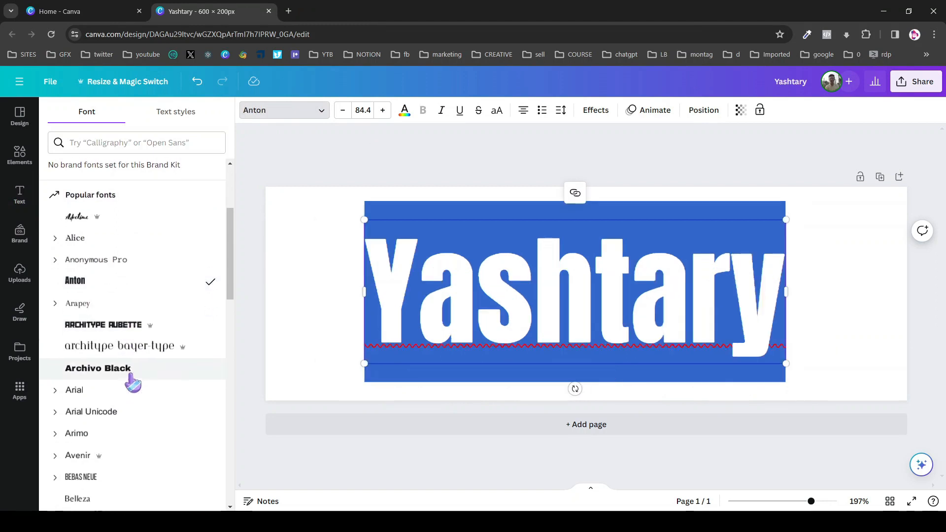
{"action": "left_click", "coordinate": [129, 316]}
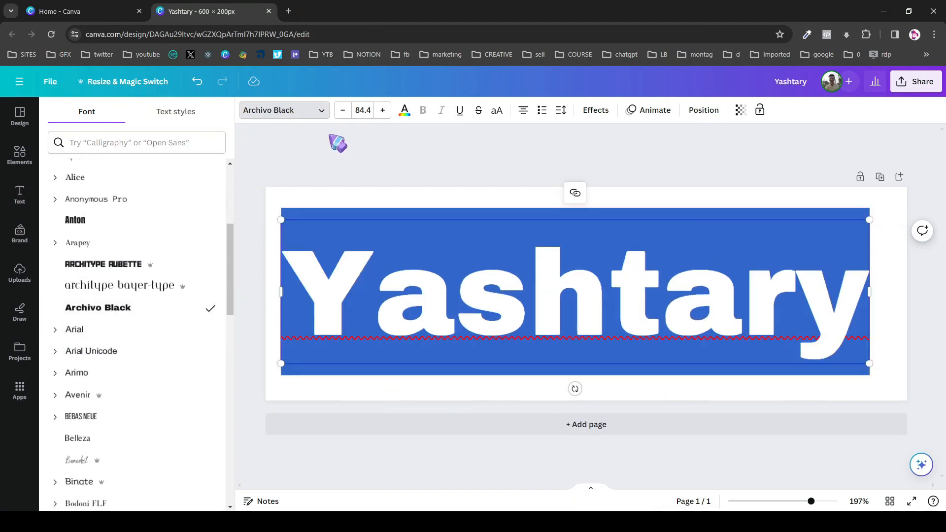
Reduce the logo text's font size to 68.4.
{"action": "left_click", "coordinate": [344, 115]}
{"action": "left_click", "coordinate": [343, 116]}
{"action": "left_click", "coordinate": [344, 115]}
{"action": "left_click", "coordinate": [344, 116]}
{"action": "left_click", "coordinate": [344, 115]}
{"action": "left_click", "coordinate": [343, 115]}
{"action": "left_click", "coordinate": [344, 115]}
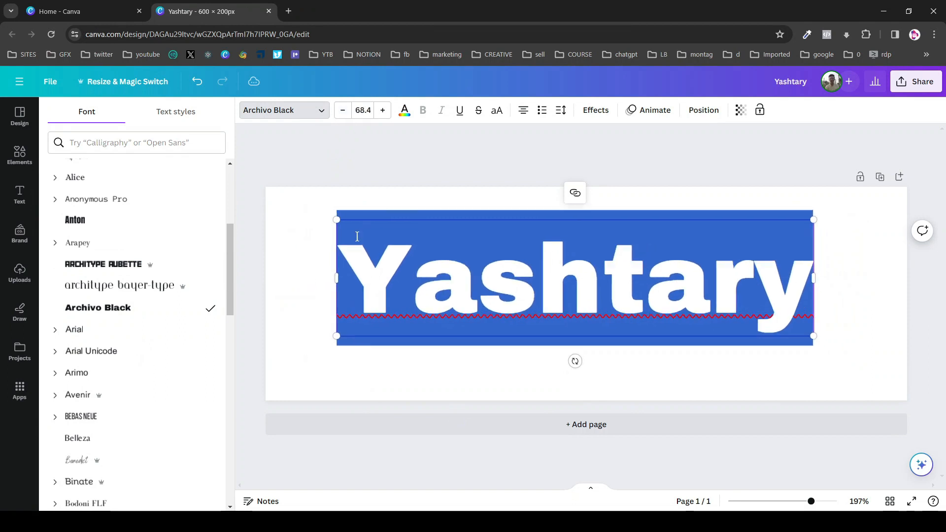
Open the custom color picker for the logo text.
{"action": "left_click", "coordinate": [404, 108]}
{"action": "left_click", "coordinate": [405, 109]}
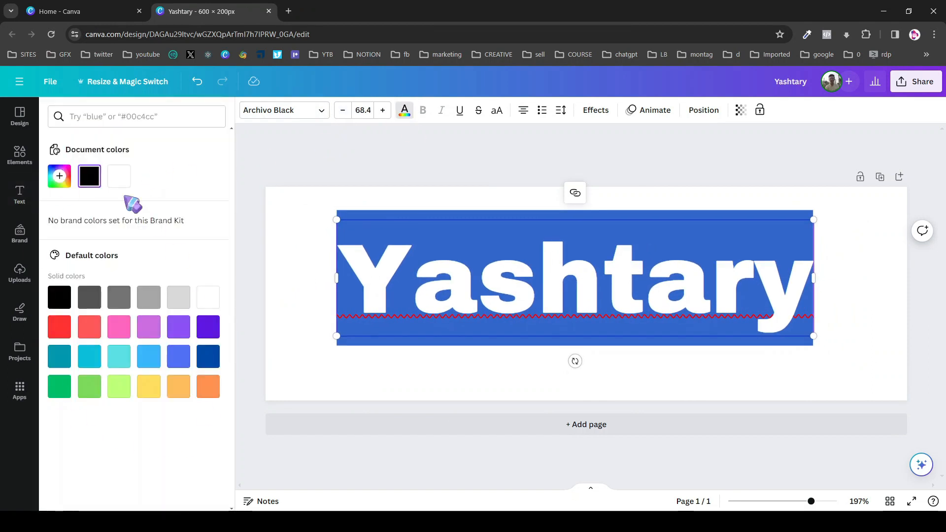
{"action": "left_click", "coordinate": [59, 176]}
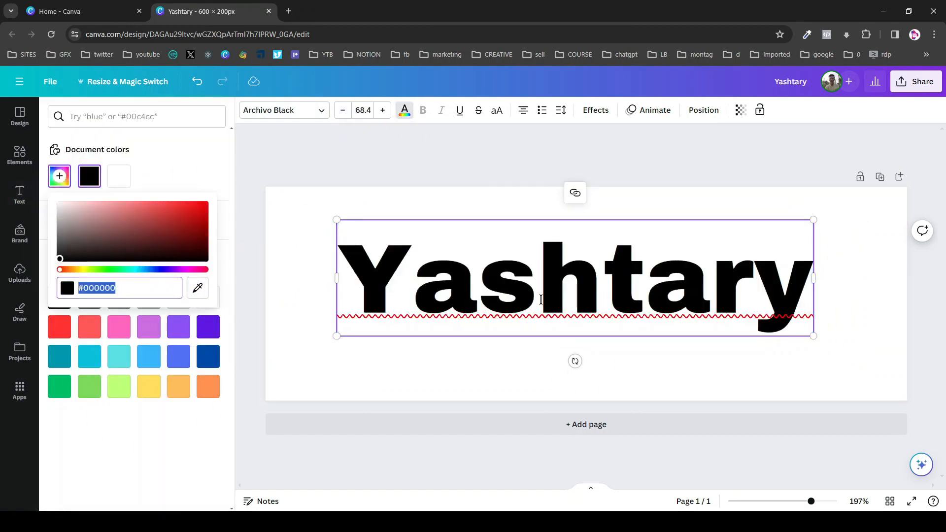
Shift the logo text toward the canvas's right edge and search the elements for "kitchen" graphics.
{"action": "left_click", "coordinate": [473, 196]}
{"action": "left_click", "coordinate": [20, 167]}
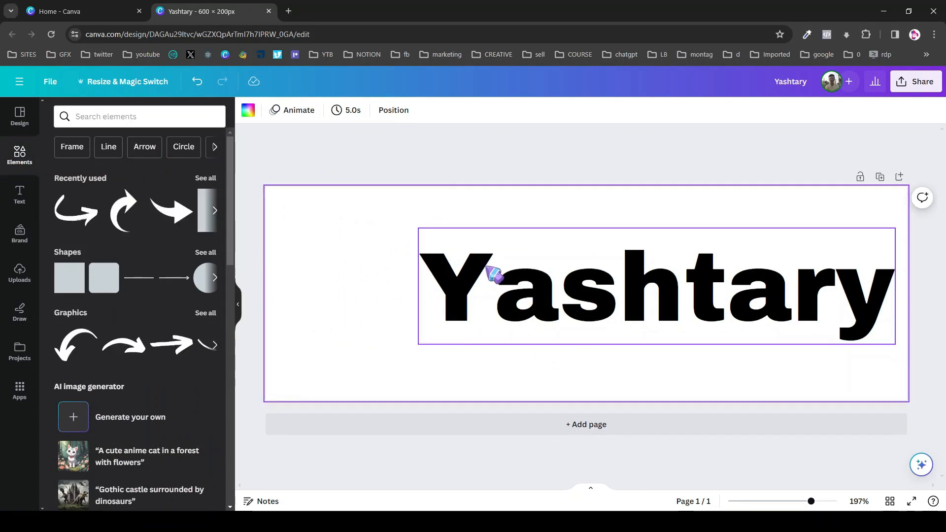
{"action": "left_click", "coordinate": [113, 118]}
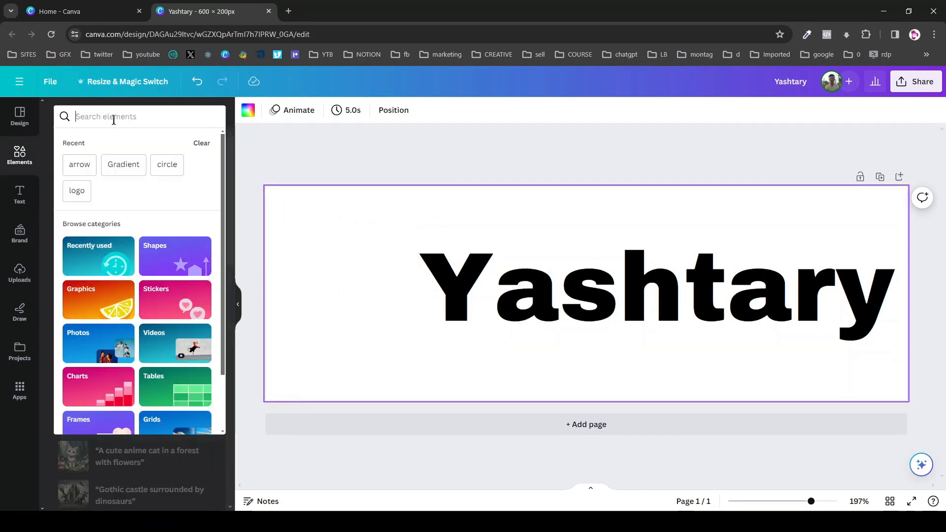
{"action": "type", "text": "kitchen"}
{"action": "key", "text": "Return"}
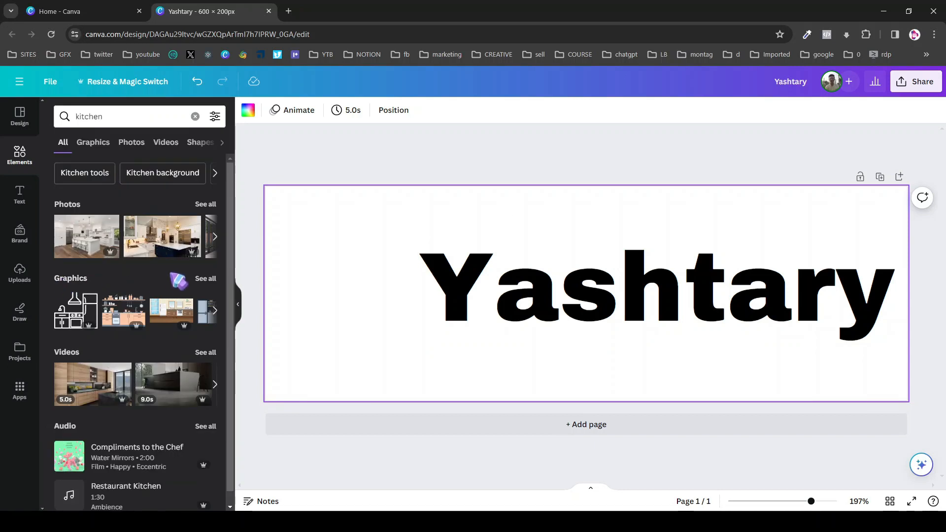
{"action": "left_click", "coordinate": [80, 283]}
{"action": "scroll", "coordinate": [147, 425], "scroll_direction": "down", "scroll_amount": 2}
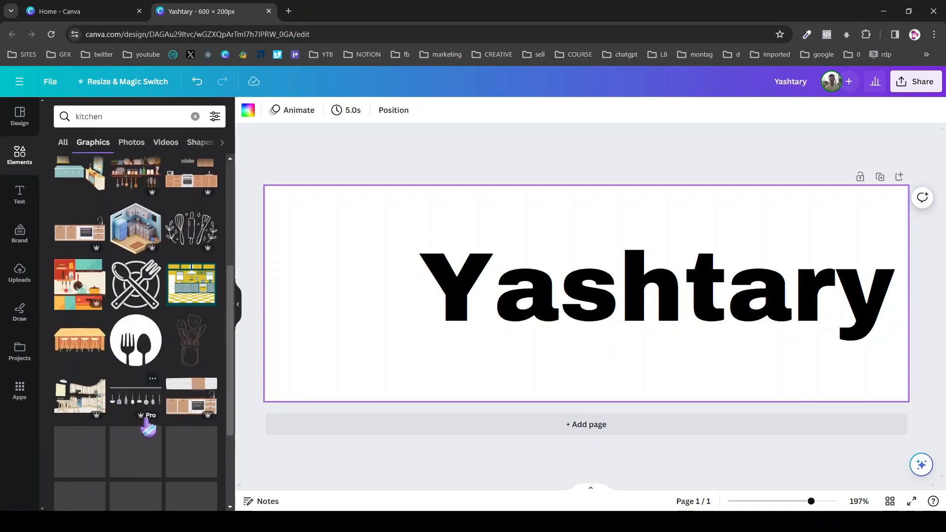
Add the round fork-and-spoon graphic to the canvas and place it just before the letter Y of the logo text.
{"action": "left_click", "coordinate": [131, 340]}
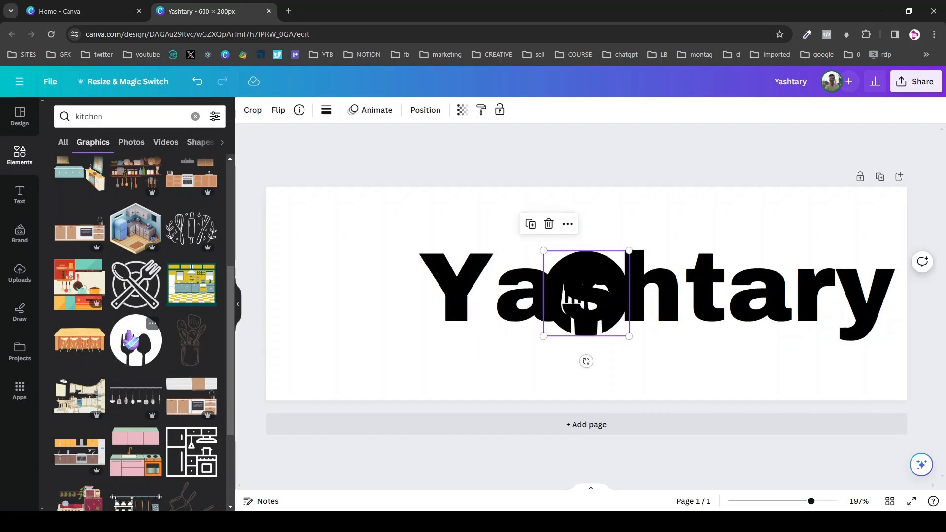
{"action": "left_click_drag", "start_coordinate": [566, 306], "coordinate": [345, 298]}
{"action": "left_click", "coordinate": [419, 355]}
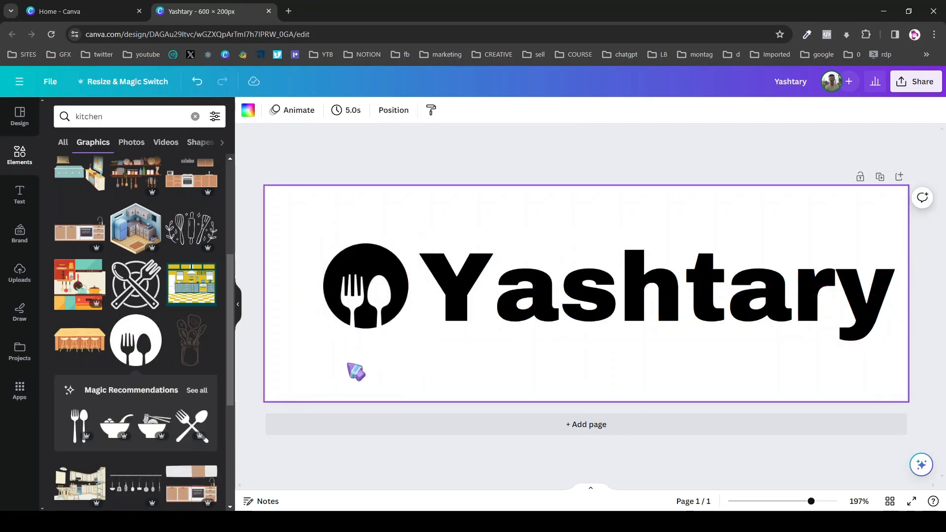
Download the logo as a 600 × 200 px PNG with the transparent background option turned off.
{"action": "left_click", "coordinate": [909, 82]}
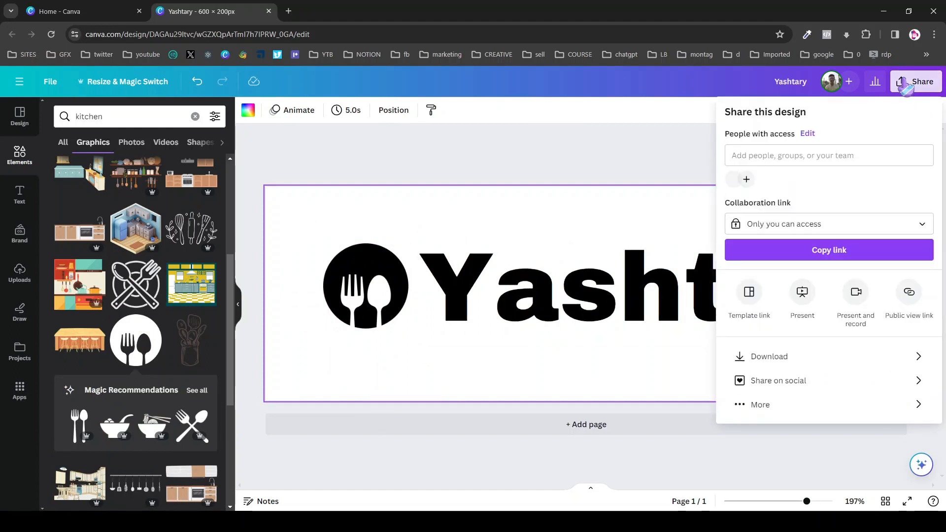
{"action": "left_click", "coordinate": [754, 362]}
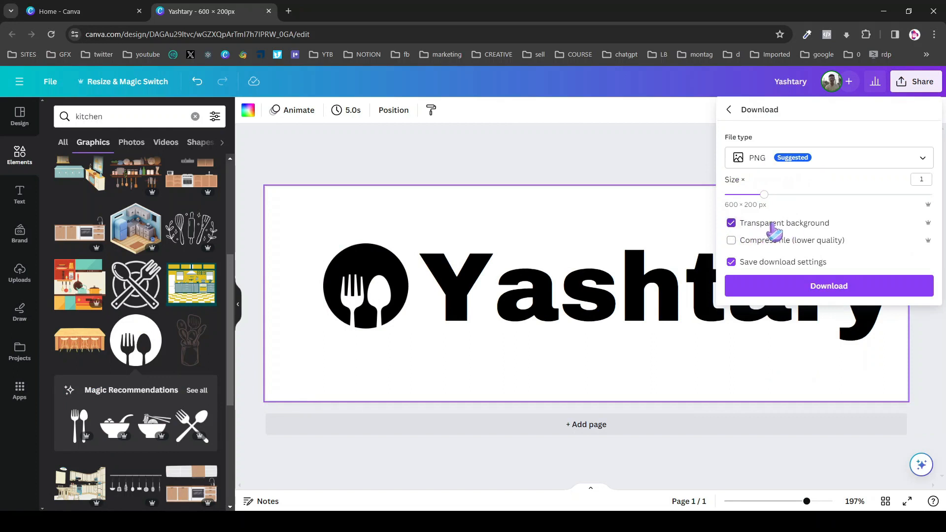
{"action": "left_click", "coordinate": [730, 223]}
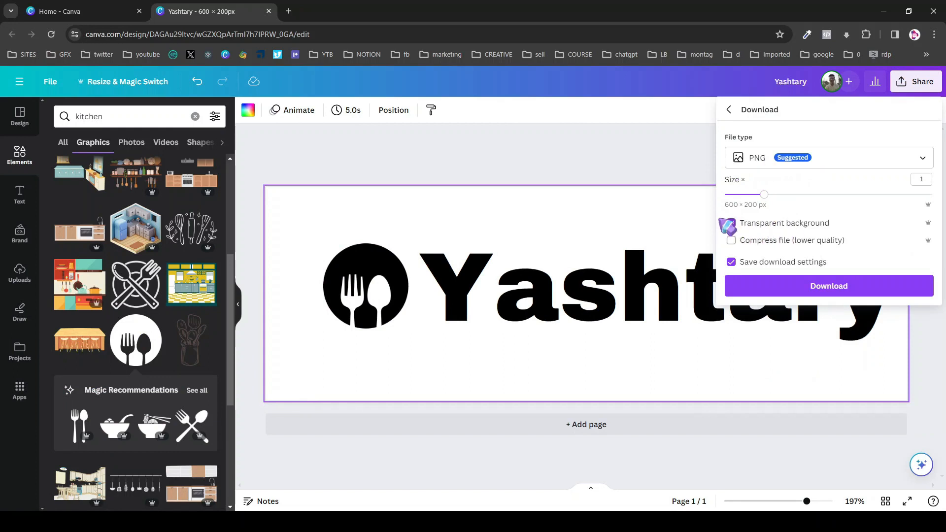
{"action": "left_click", "coordinate": [736, 225]}
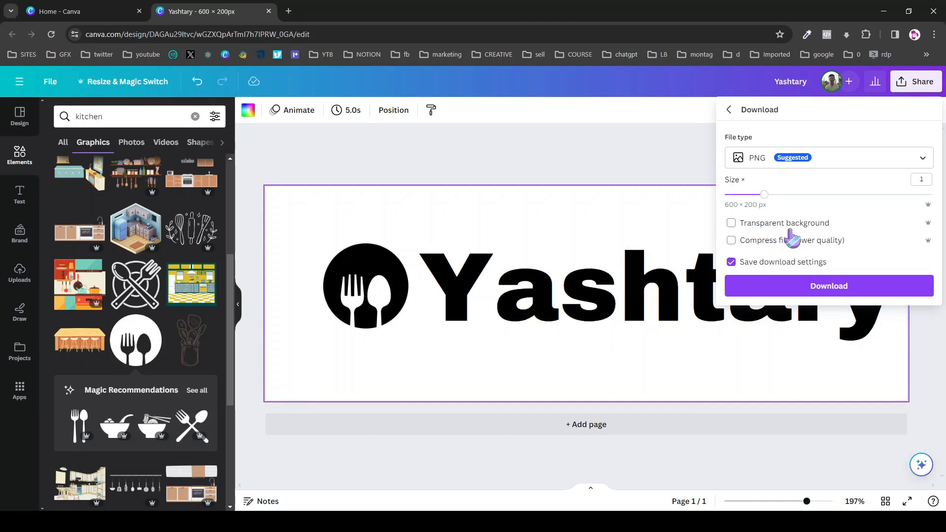
{"action": "left_click", "coordinate": [792, 285]}
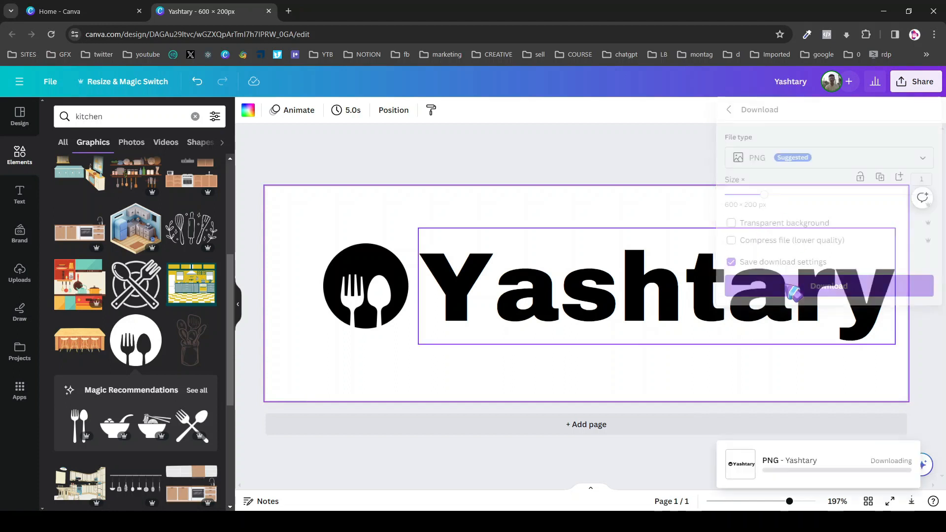
Find the removal.ai background remover online, upload the downloaded logo and download the version without a background.
{"action": "left_click", "coordinate": [288, 10]}
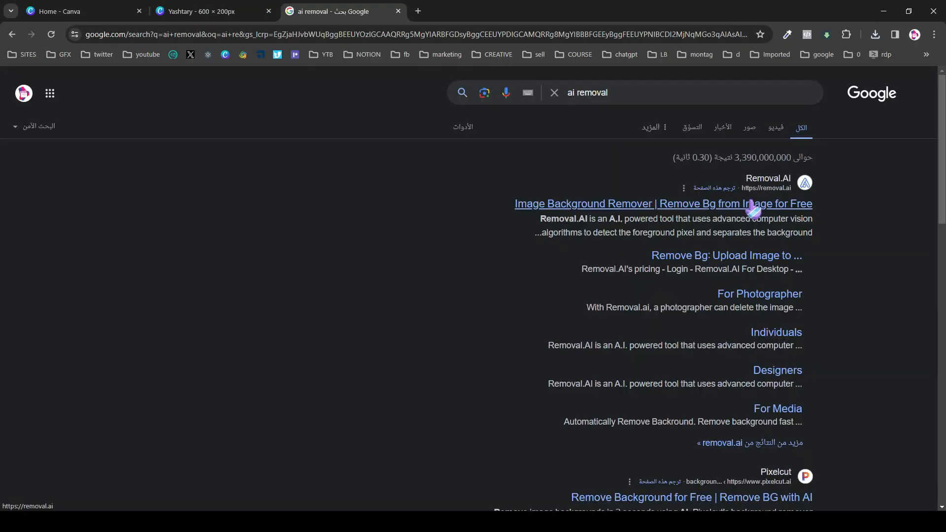
{"action": "left_click", "coordinate": [577, 205]}
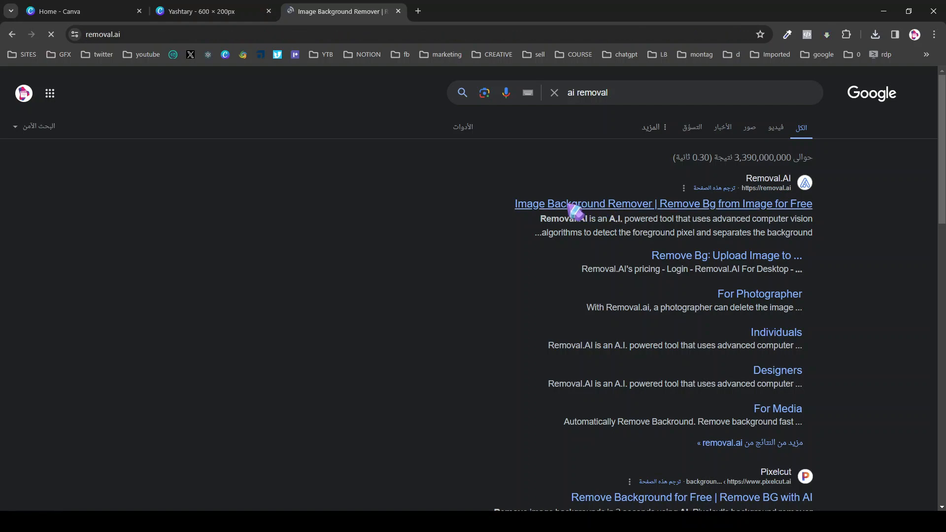
{"action": "left_click", "coordinate": [875, 34]}
{"action": "left_click_drag", "start_coordinate": [789, 88], "coordinate": [596, 267]}
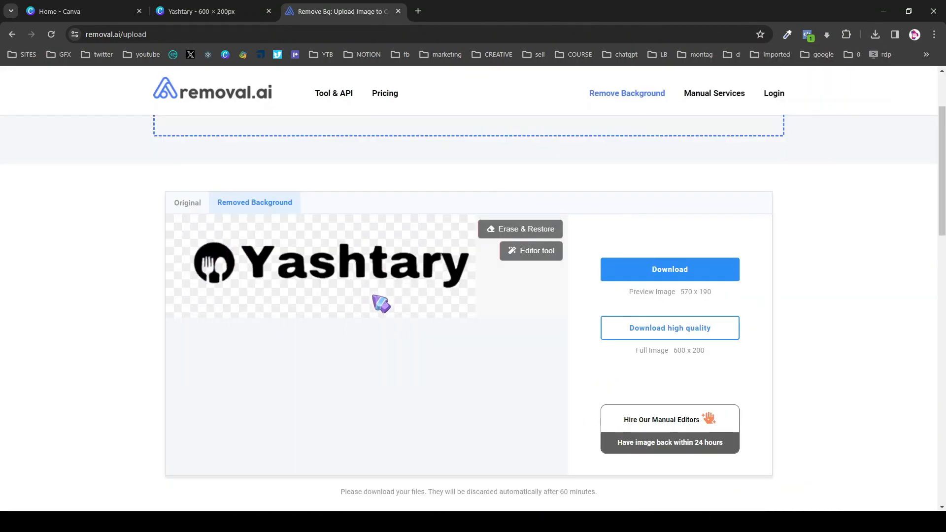
{"action": "left_click", "coordinate": [653, 274]}
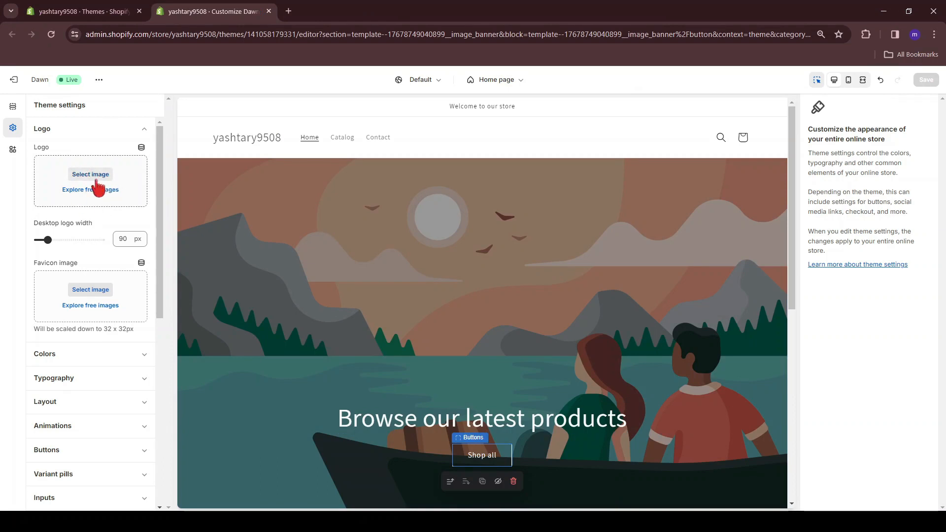
Switch to the Shopify theme editor, set the removal.ai PNG as the theme logo and make its desktop width 190 px.
{"action": "left_click", "coordinate": [98, 187]}
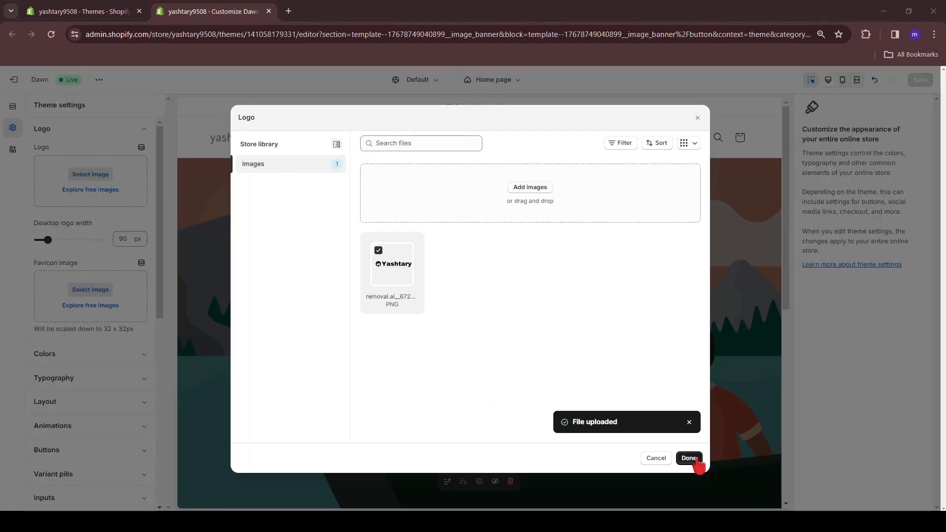
{"action": "left_click", "coordinate": [689, 458]}
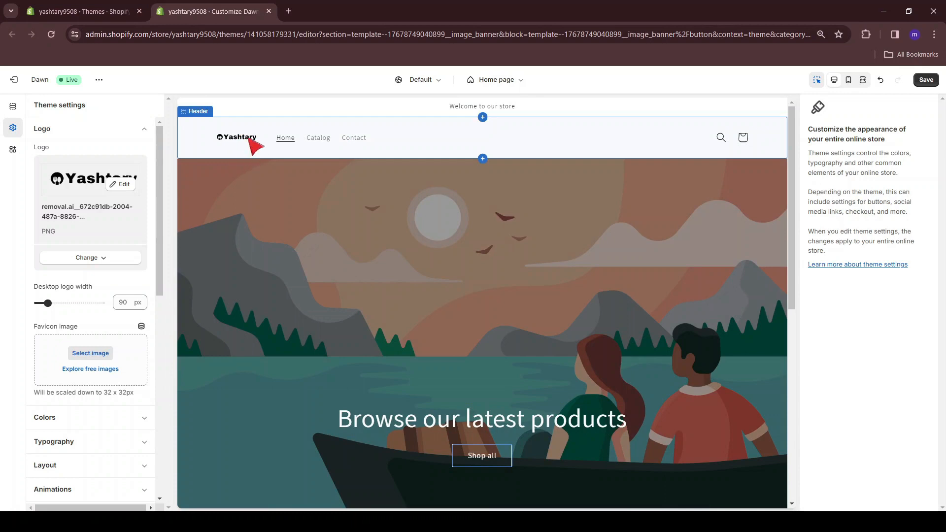
{"action": "left_click", "coordinate": [849, 81]}
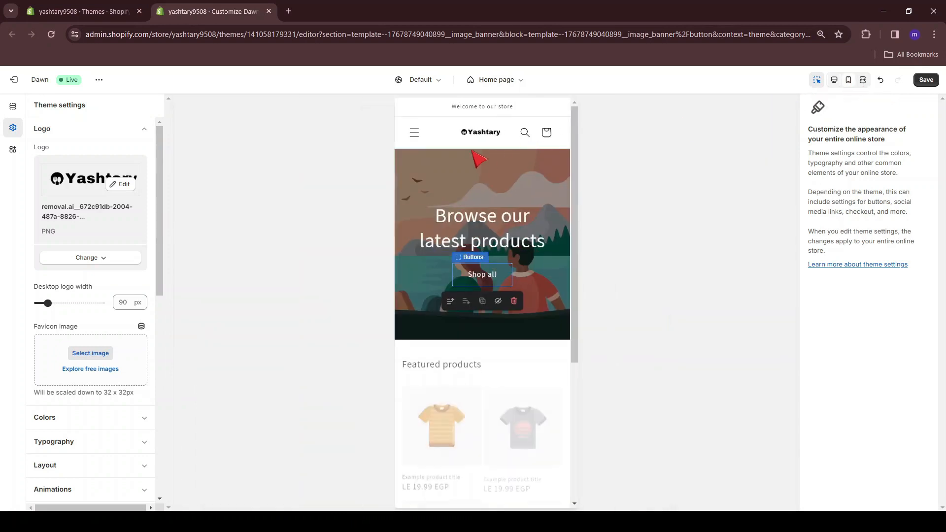
{"action": "left_click", "coordinate": [834, 81]}
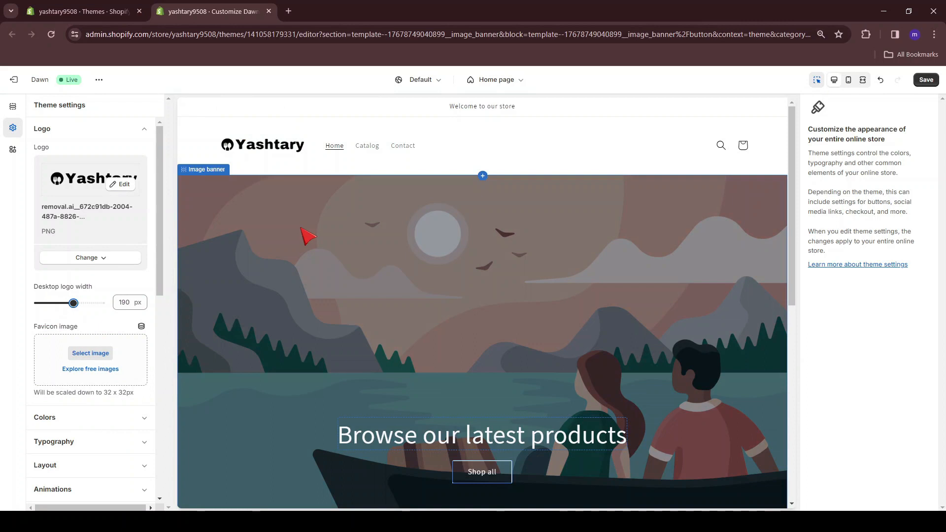
Set the header section's desktop logo position to Middle center.
{"action": "left_click", "coordinate": [280, 150]}
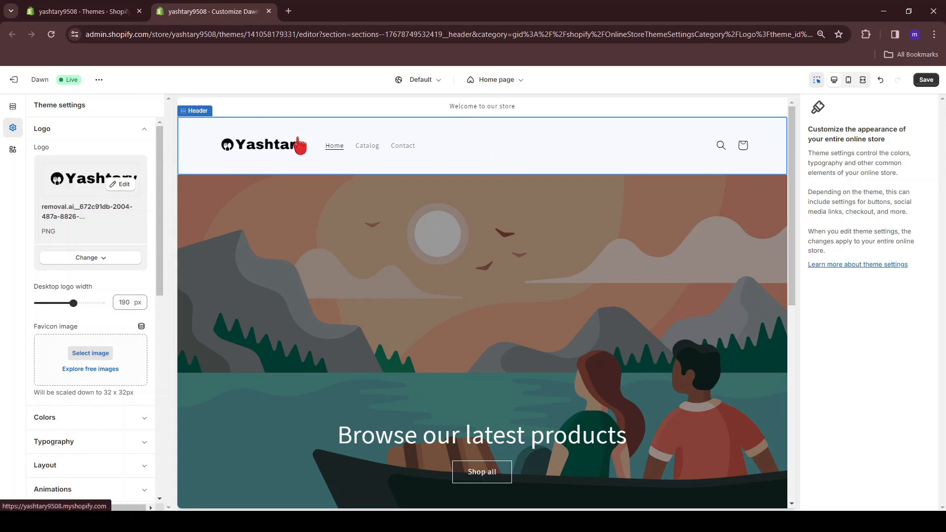
{"action": "left_click", "coordinate": [498, 146]}
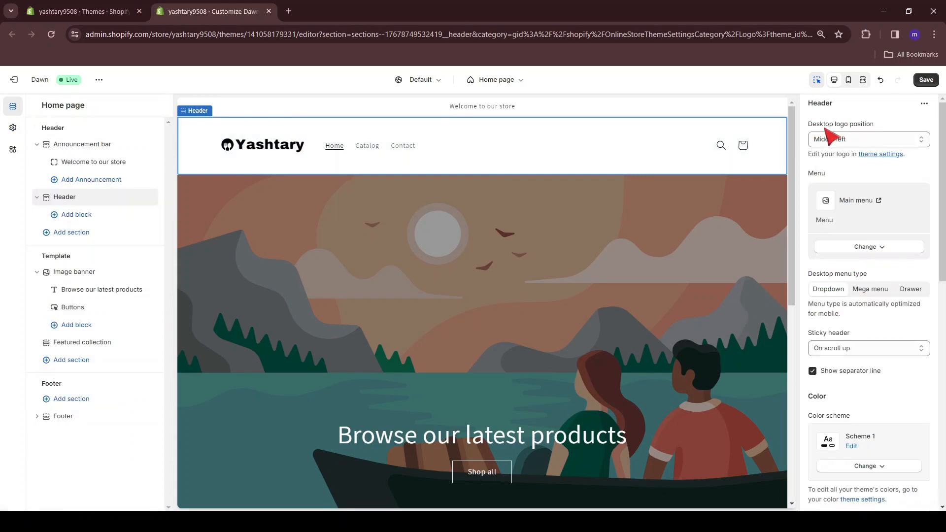
{"action": "left_click", "coordinate": [863, 139]}
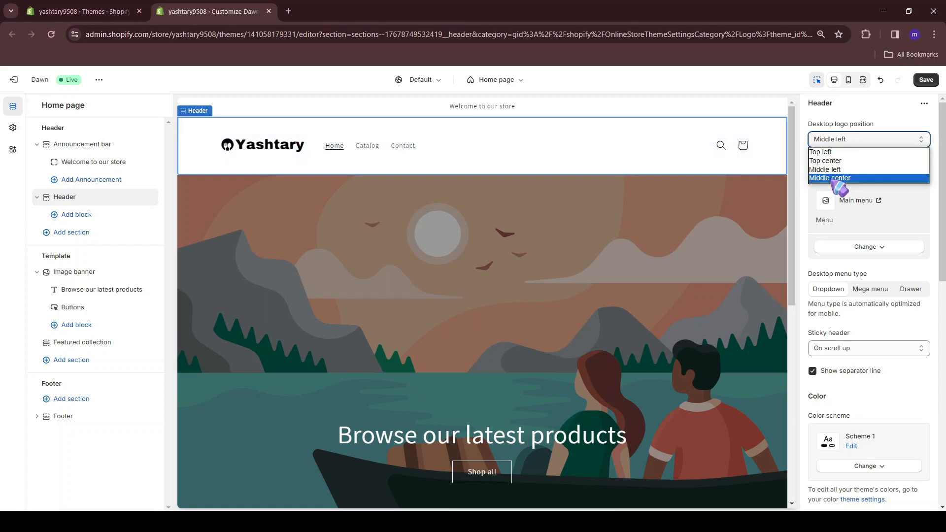
{"action": "left_click", "coordinate": [838, 178]}
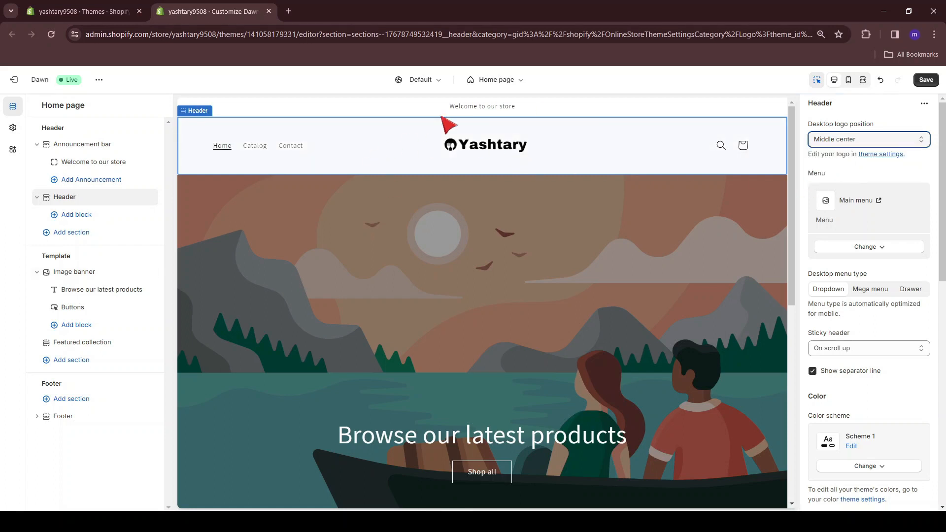
Open flaticon.com in a new browser tab and search its icons for "kitchen" to find a favicon.
{"action": "left_click", "coordinate": [12, 129]}
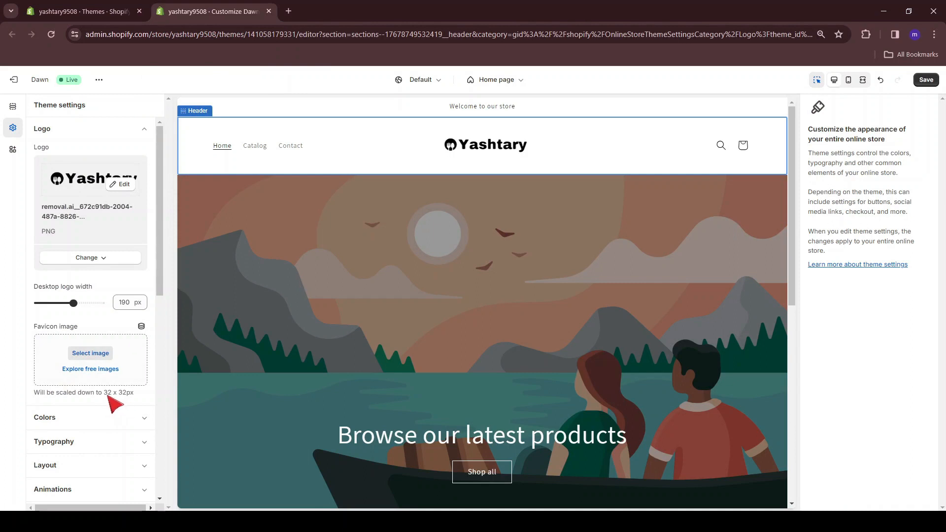
{"action": "left_click", "coordinate": [288, 11]}
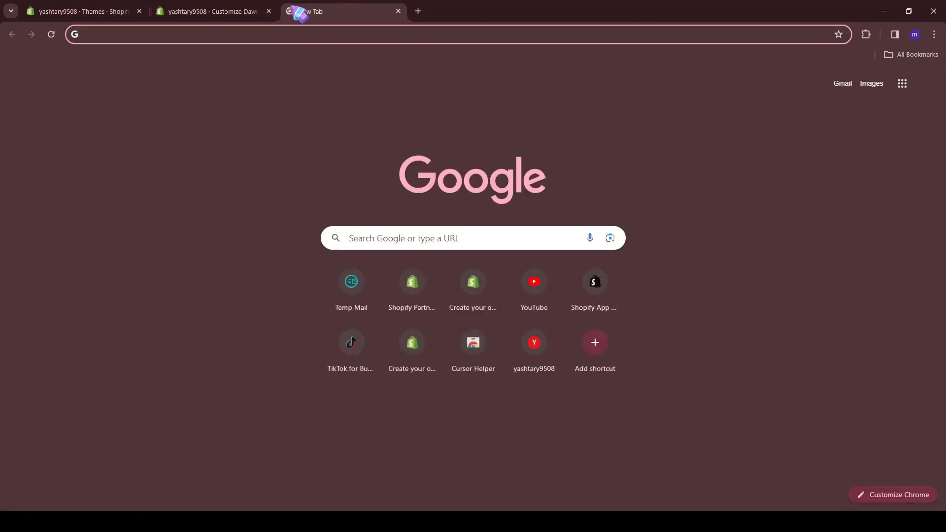
{"action": "type", "text": "f"}
{"action": "key", "text": "Return"}
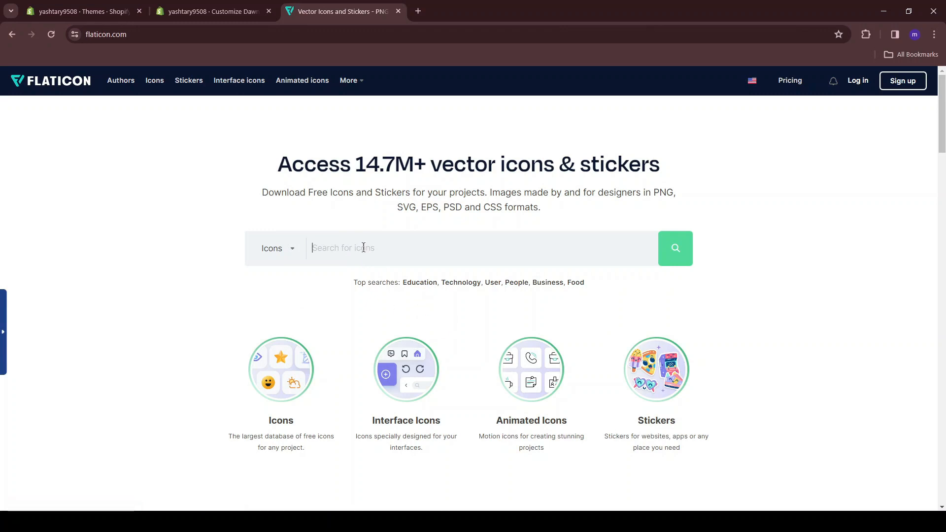
{"action": "type", "text": "kitchen"}
{"action": "left_click", "coordinate": [674, 249]}
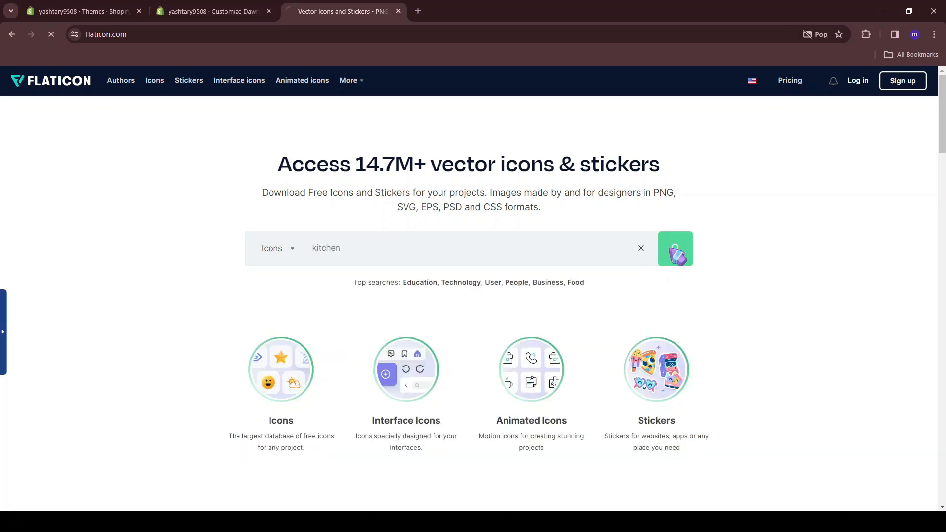
{"action": "scroll", "coordinate": [592, 207], "scroll_direction": "down", "scroll_amount": 2}
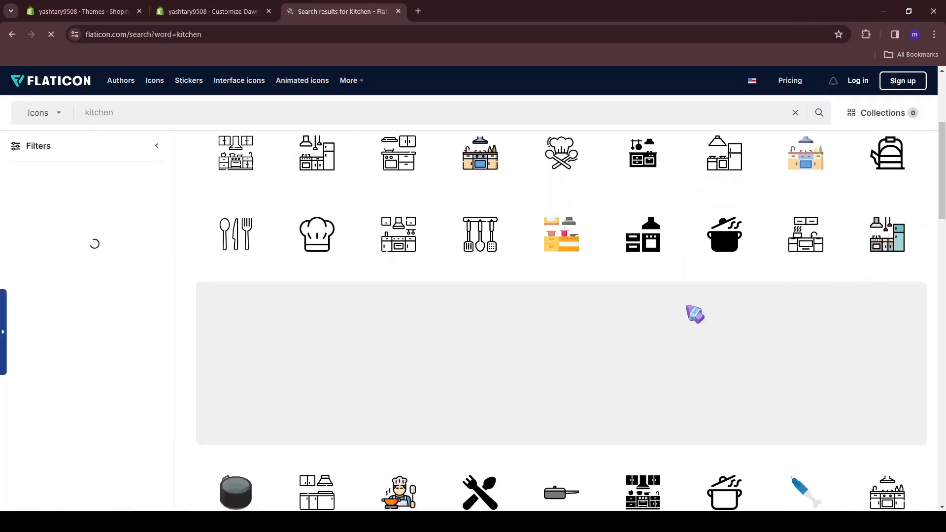
{"action": "scroll", "coordinate": [331, 296], "scroll_direction": "down", "scroll_amount": 5}
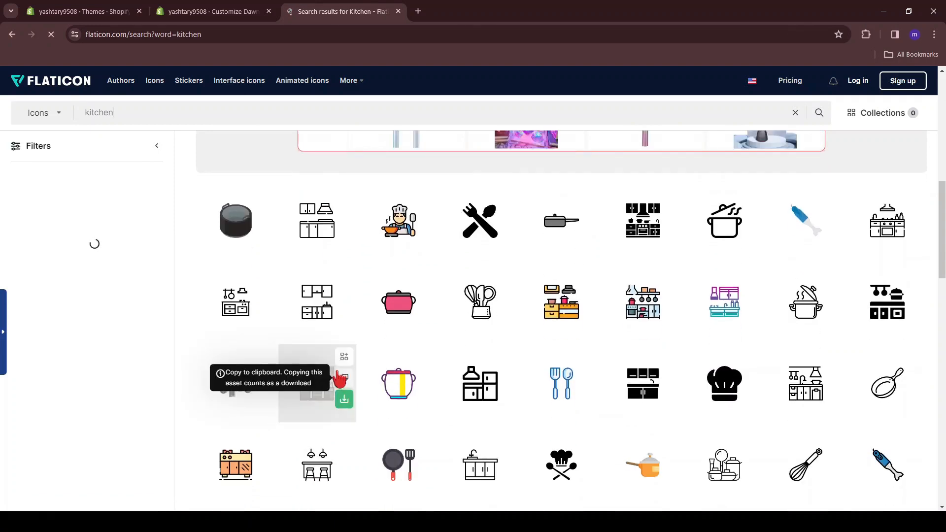
Download the colored cooking chef icon as a free 32px PNG.
{"action": "left_click", "coordinate": [390, 248]}
{"action": "left_click", "coordinate": [704, 228]}
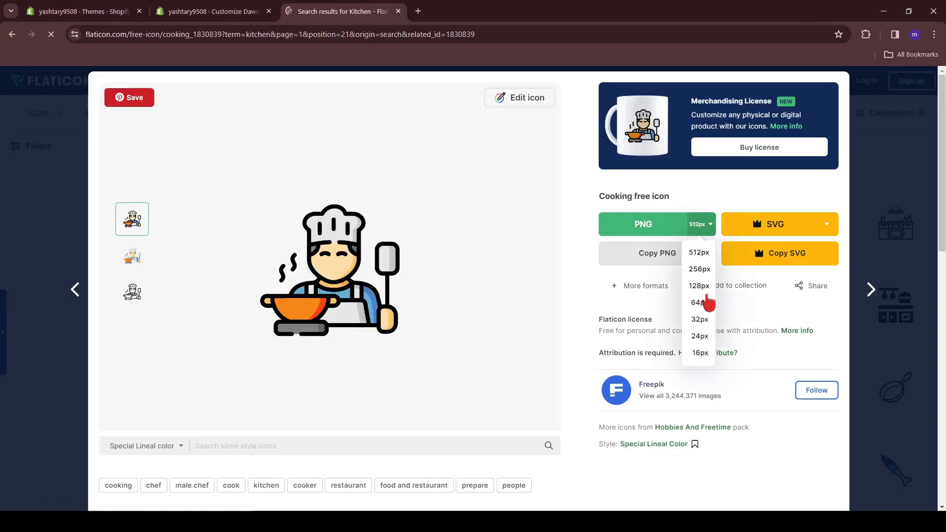
{"action": "left_click", "coordinate": [699, 321]}
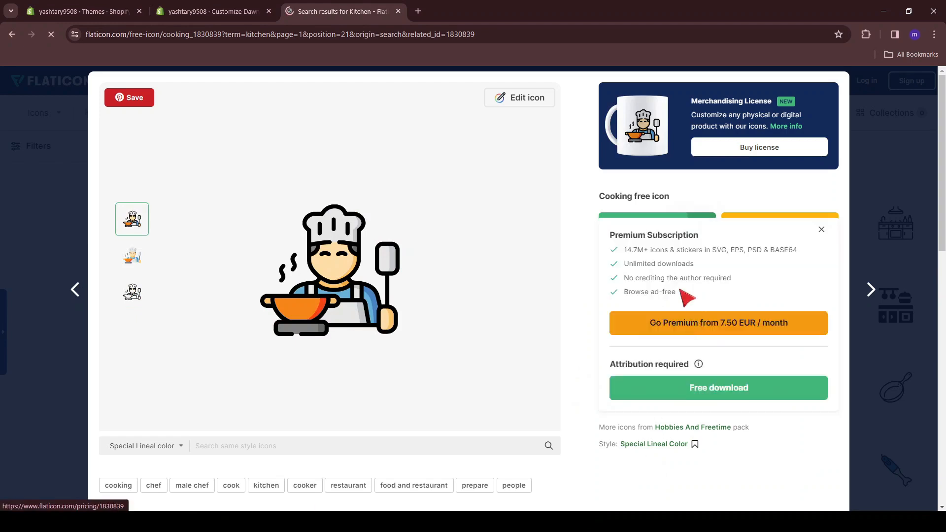
{"action": "left_click", "coordinate": [714, 394]}
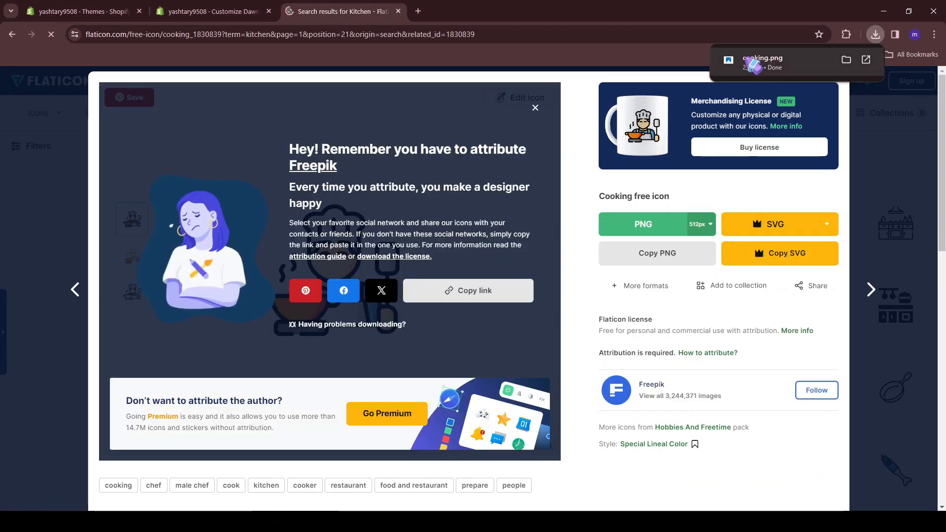
Switch to the Shopify theme editor, upload cooking.png as the favicon image and save the theme.
{"action": "left_click", "coordinate": [213, 10]}
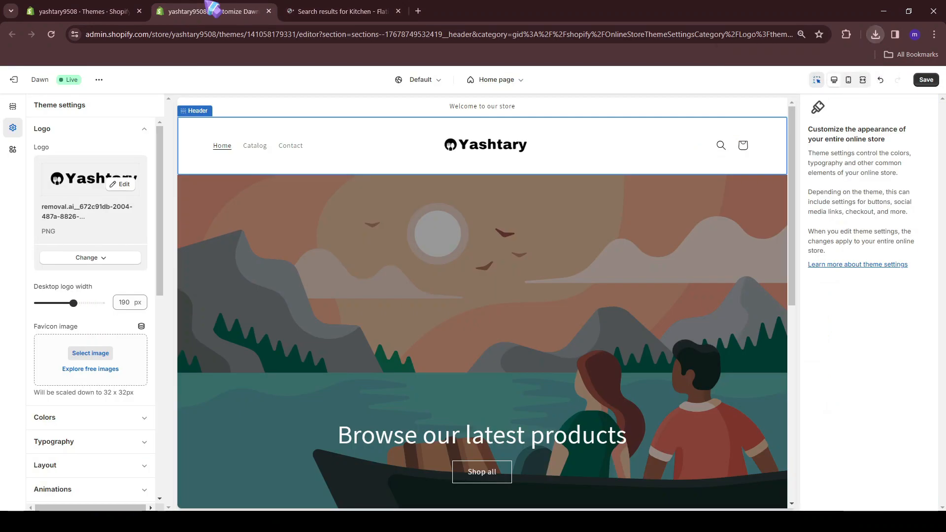
{"action": "left_click", "coordinate": [79, 359]}
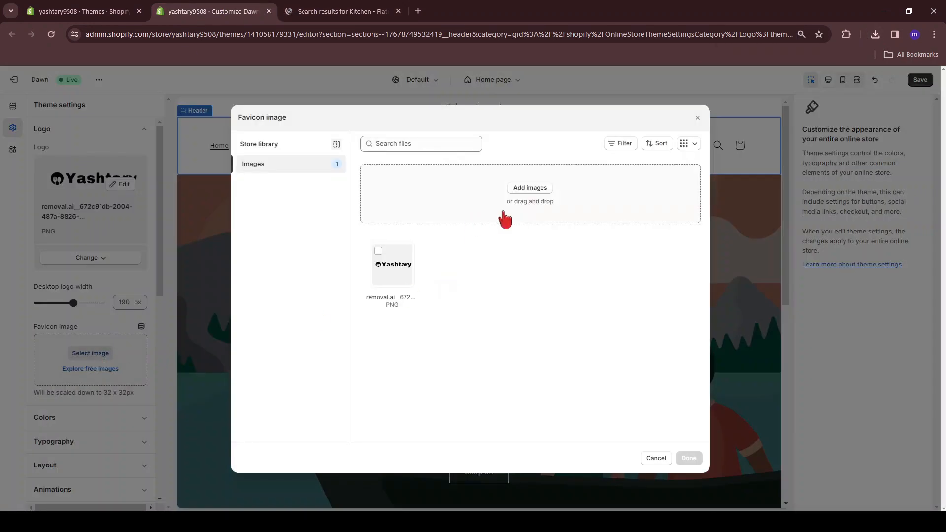
{"action": "left_click", "coordinate": [530, 188]}
{"action": "double_click", "coordinate": [193, 377]}
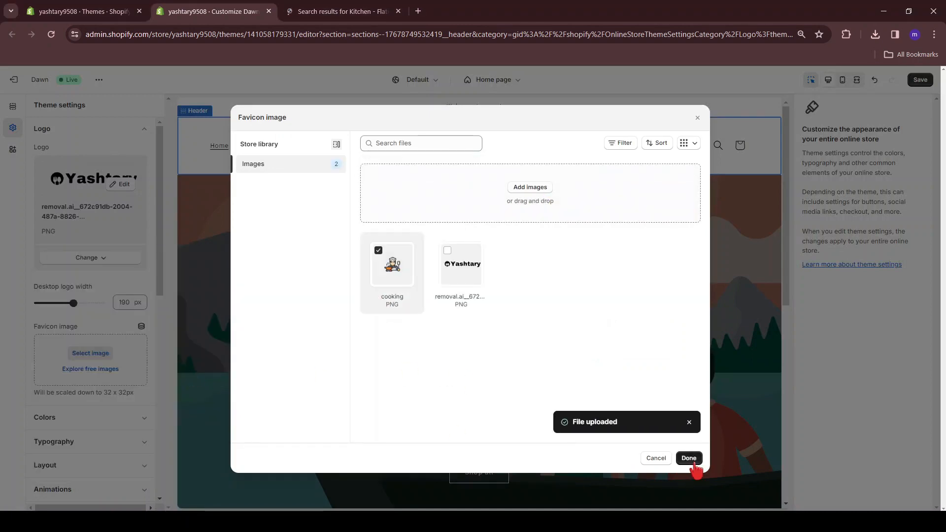
{"action": "left_click", "coordinate": [695, 464]}
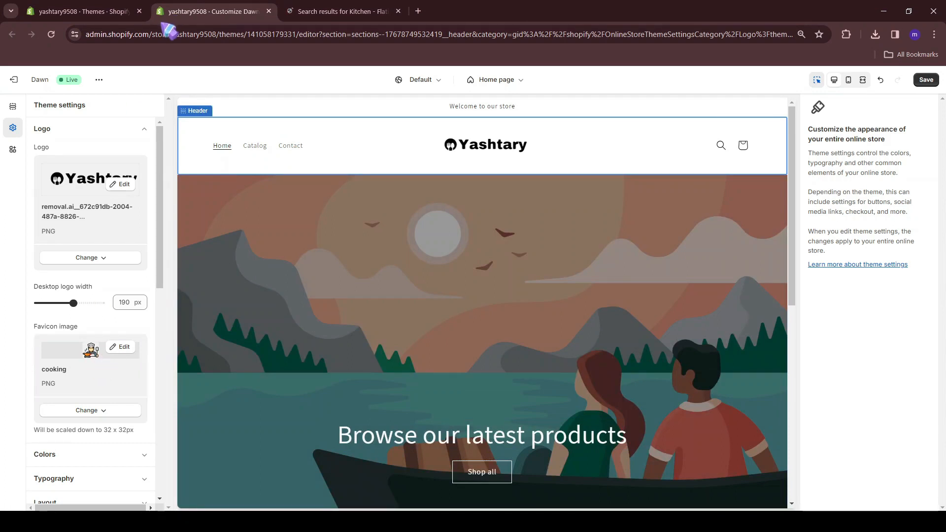
{"action": "left_click", "coordinate": [920, 84]}
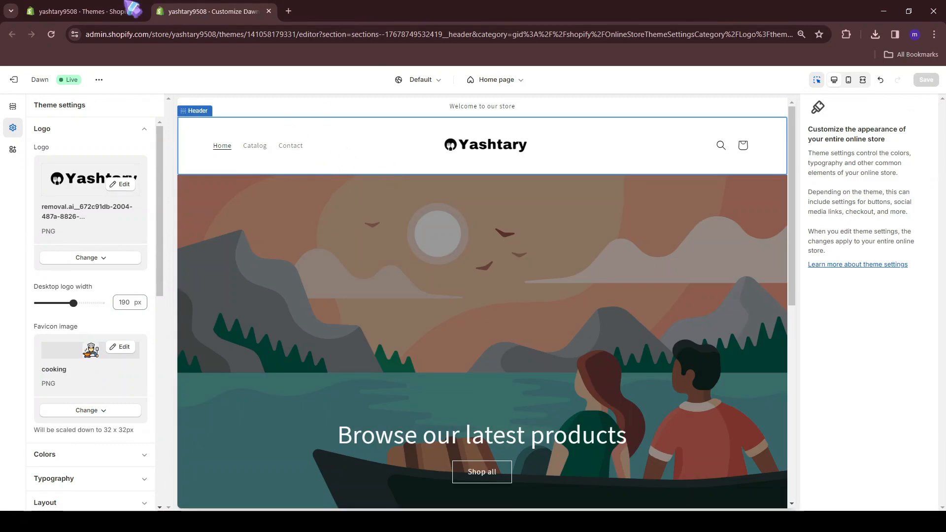
View the live online store from the Shopify admin to check the logo and favicon, and close it again.
{"action": "left_click", "coordinate": [132, 7]}
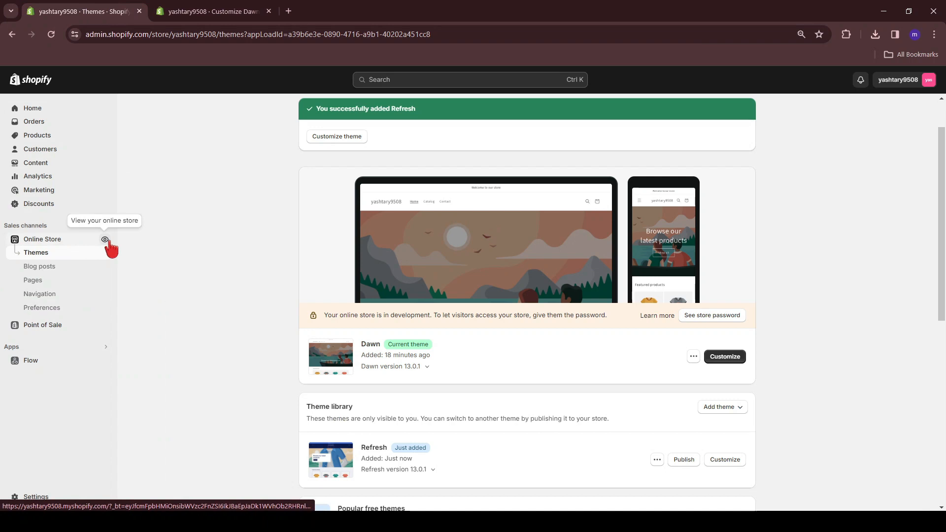
{"action": "left_click", "coordinate": [105, 240]}
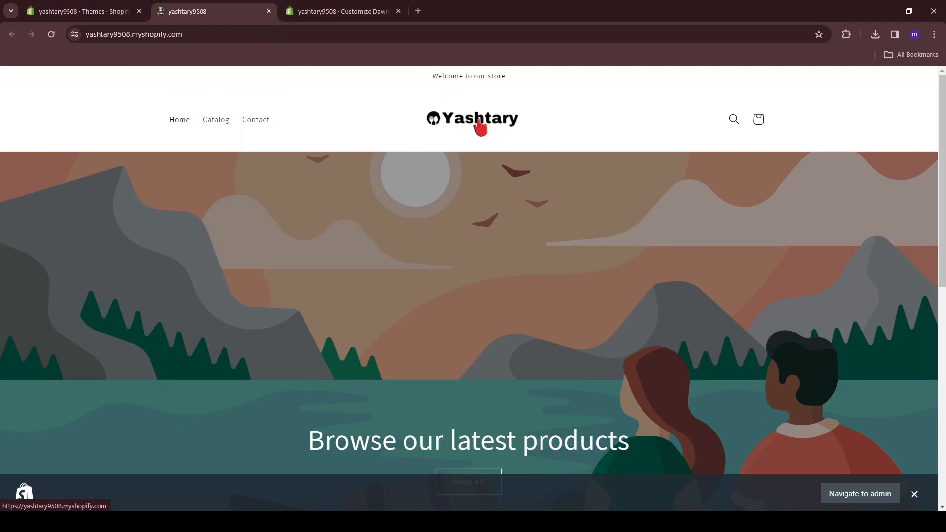
{"action": "key", "text": "ctrl+w"}
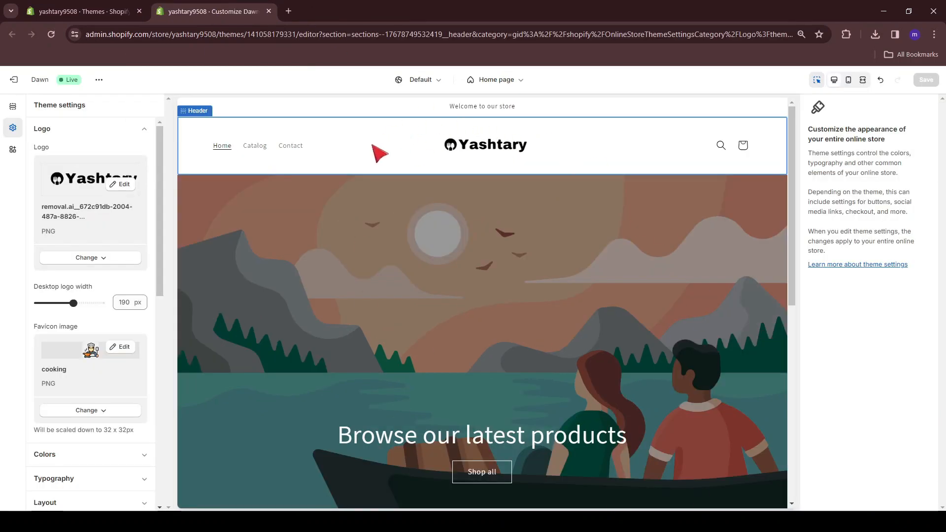
Save the theme with the image banner selected, and add a new color scheme with its default colors in the theme's color settings.
{"action": "left_click", "coordinate": [554, 257]}
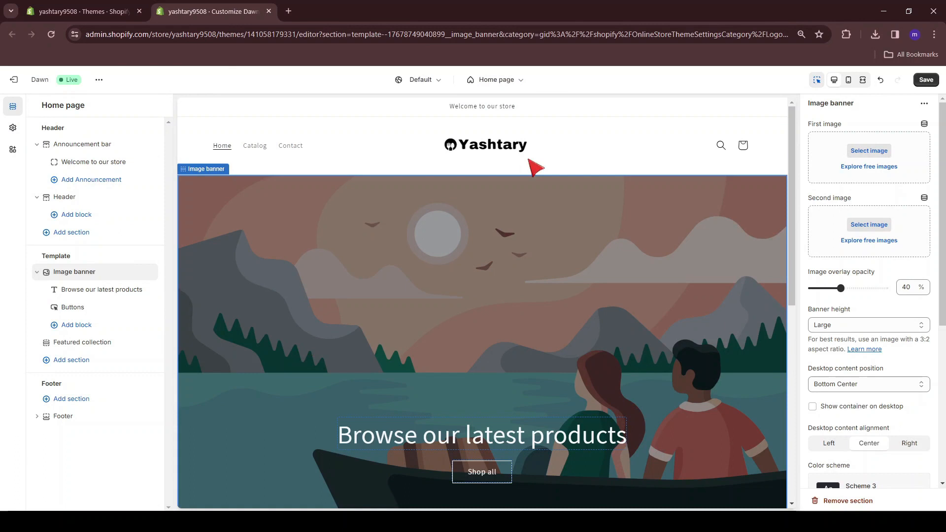
{"action": "left_click", "coordinate": [925, 81]}
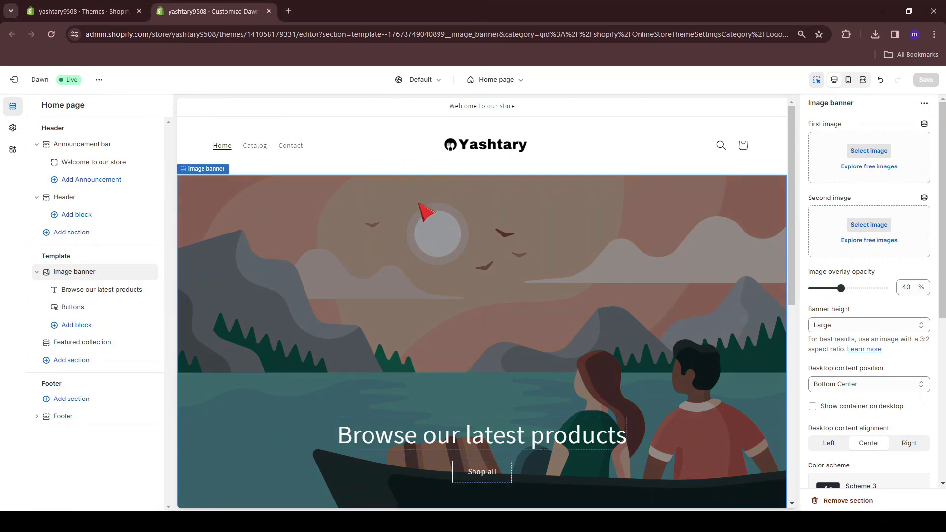
{"action": "left_click", "coordinate": [13, 130]}
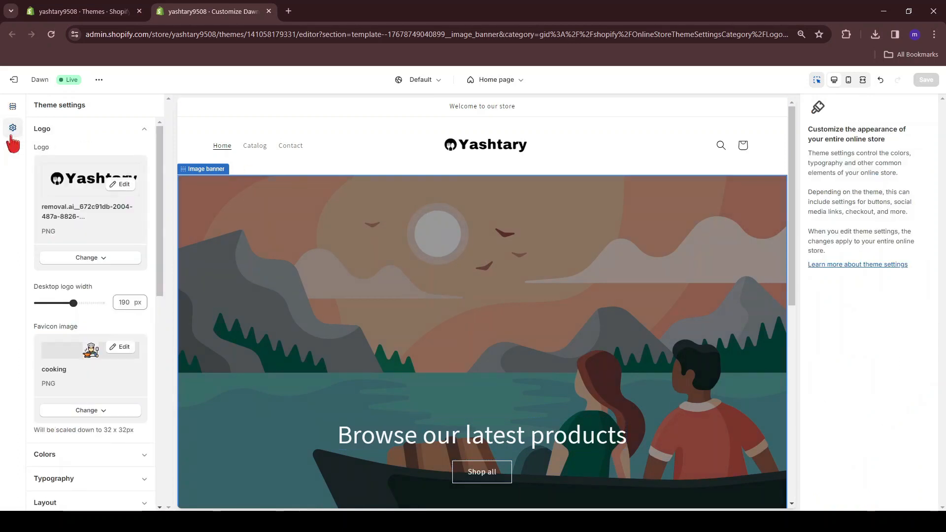
{"action": "left_click", "coordinate": [140, 133]}
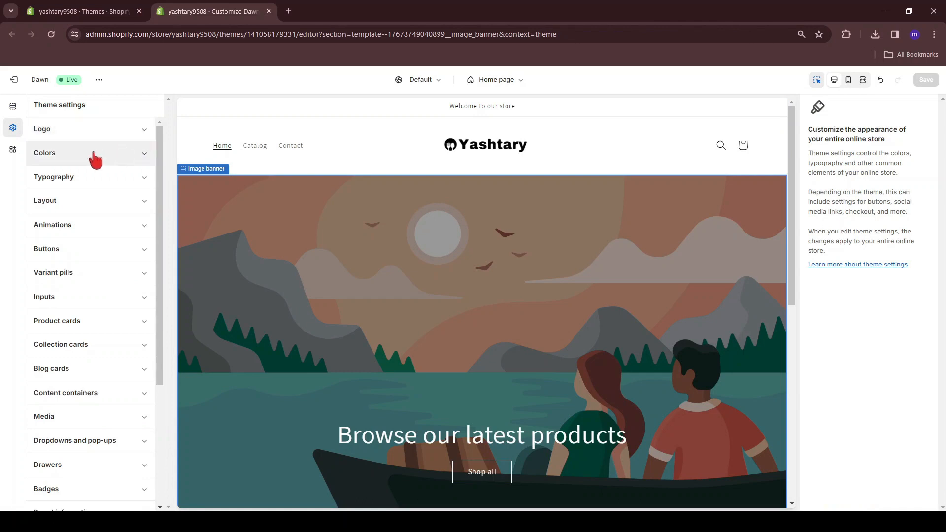
{"action": "left_click", "coordinate": [63, 159]}
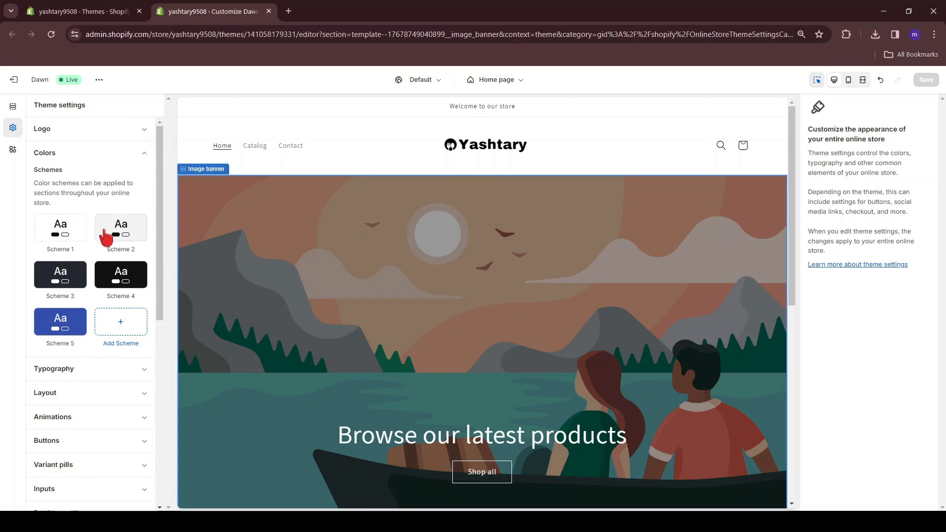
{"action": "left_click", "coordinate": [122, 324]}
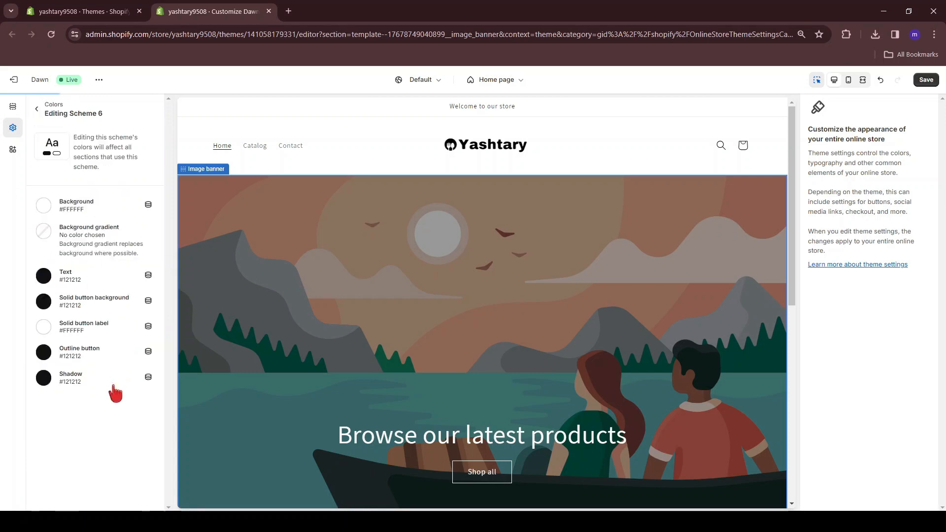
{"action": "left_click", "coordinate": [37, 109]}
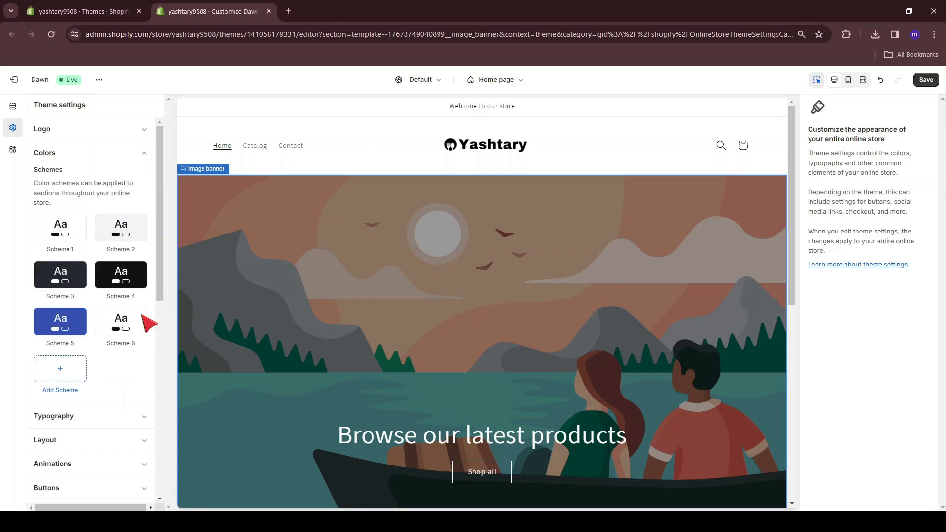
Examine the color options of Scheme 1, including its background color picker, and return to the scheme list.
{"action": "left_click", "coordinate": [58, 237]}
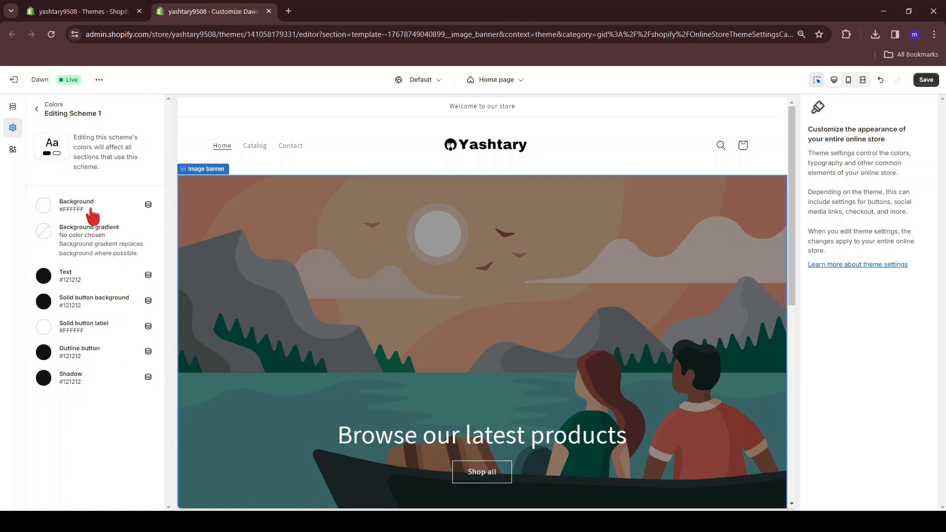
{"action": "left_click", "coordinate": [43, 207]}
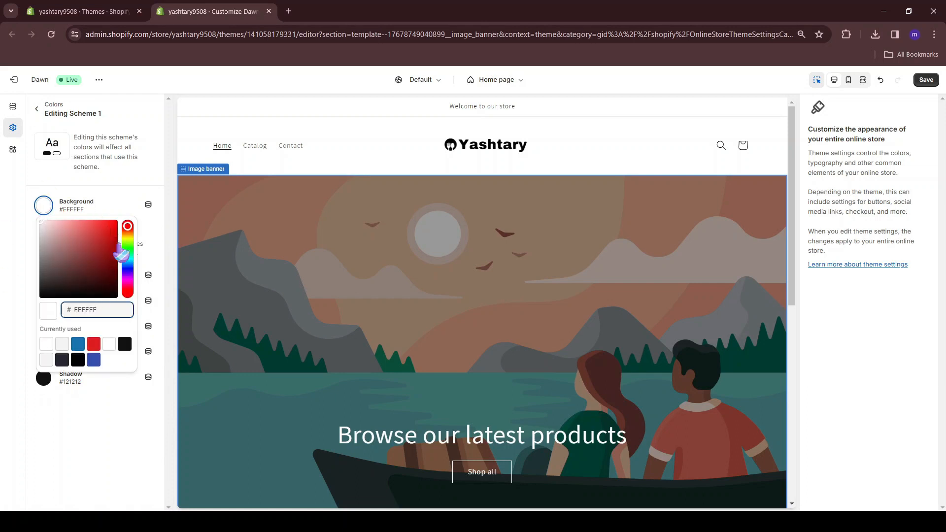
{"action": "left_click", "coordinate": [57, 197]}
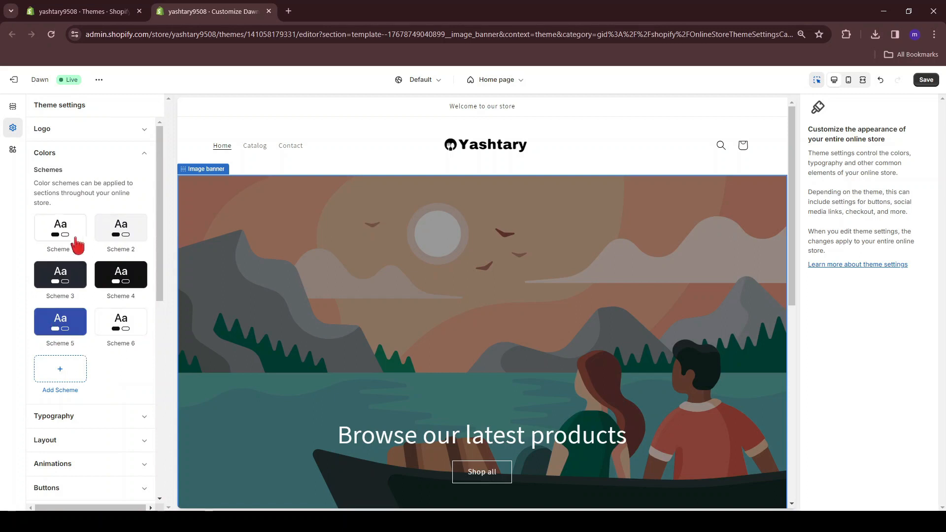
Change the background color of Scheme 5 to #B43349.
{"action": "left_click", "coordinate": [50, 330]}
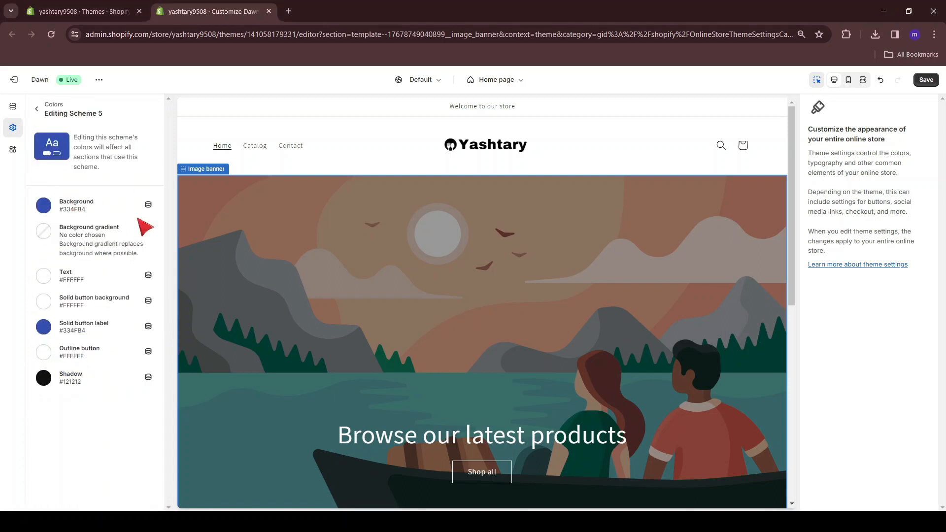
{"action": "left_click", "coordinate": [44, 209]}
{"action": "left_click", "coordinate": [126, 292]}
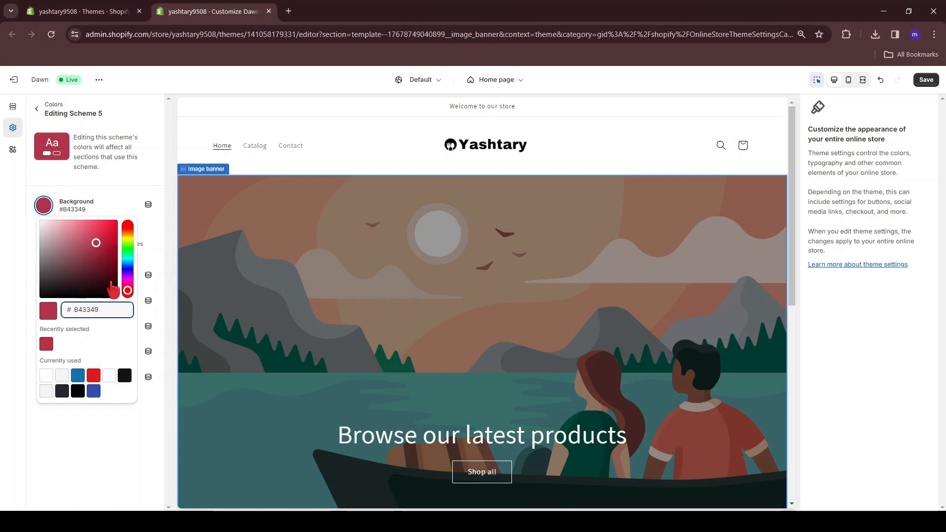
{"action": "left_click", "coordinate": [99, 182]}
Set Scheme 5's text to #242833, its solid button background to #B43349 and its solid button label to #FFFFFF.
{"action": "left_click", "coordinate": [44, 276]}
{"action": "left_click", "coordinate": [79, 253]}
{"action": "left_click", "coordinate": [43, 327]}
{"action": "left_click", "coordinate": [69, 304]}
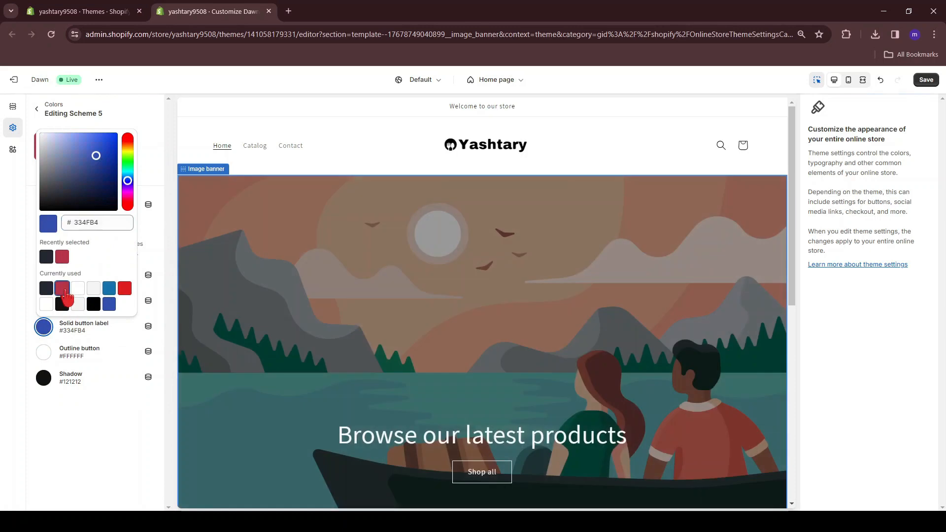
{"action": "left_click", "coordinate": [88, 432]}
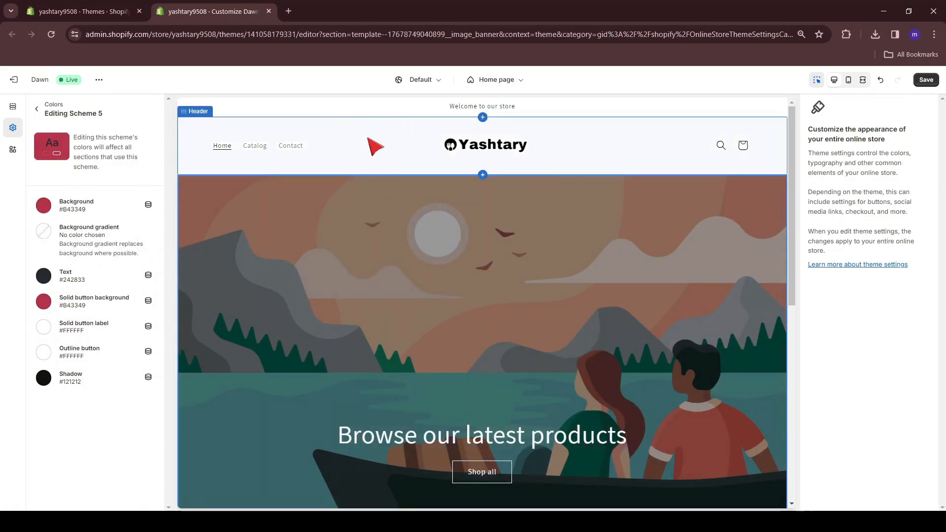
Apply Scheme 5 as the header section's color scheme.
{"action": "left_click", "coordinate": [342, 131]}
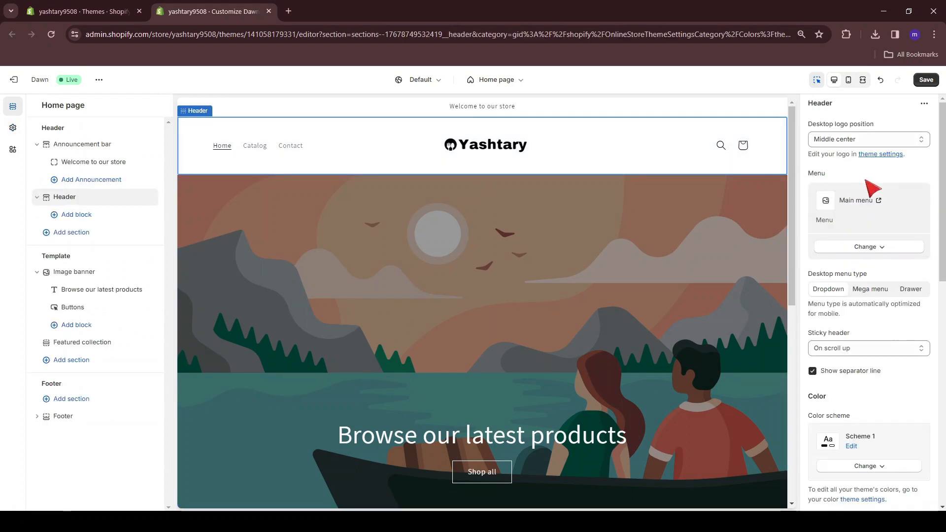
{"action": "scroll", "coordinate": [871, 187], "scroll_direction": "down", "scroll_amount": 4}
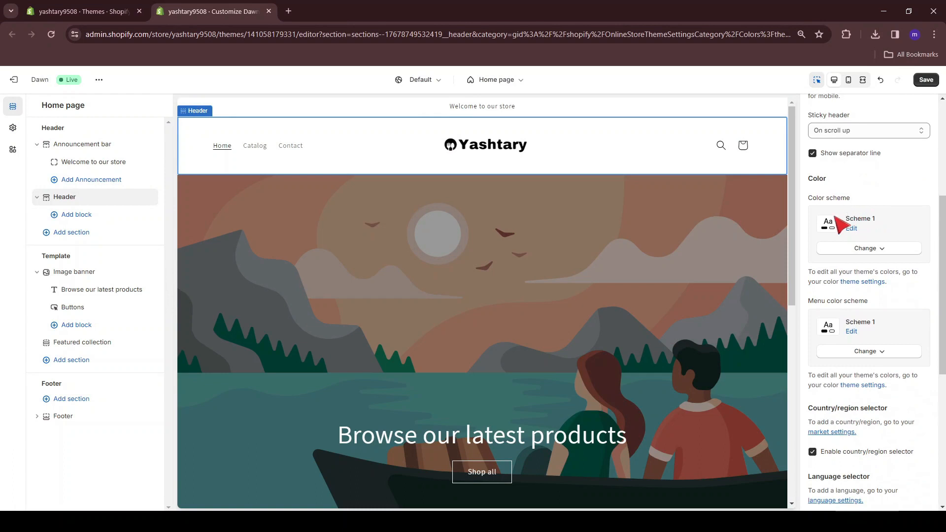
{"action": "left_click", "coordinate": [871, 252]}
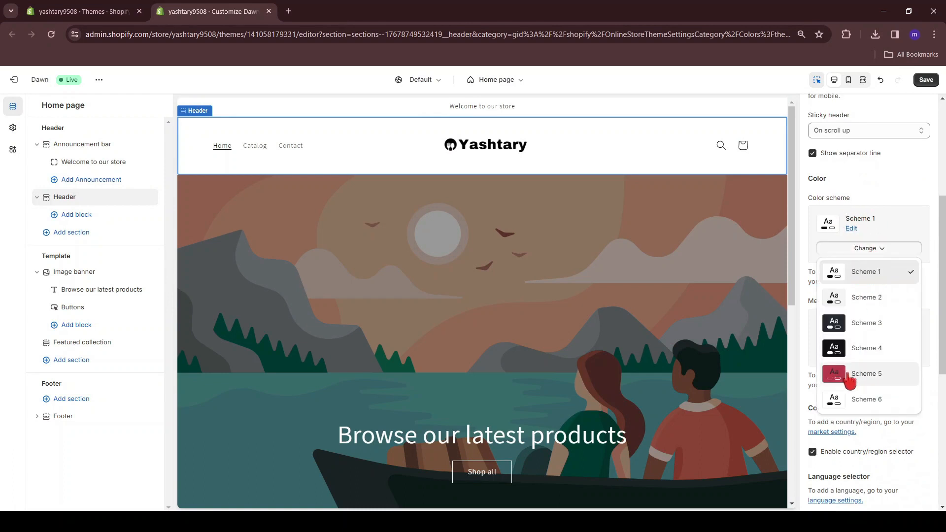
{"action": "left_click", "coordinate": [865, 376]}
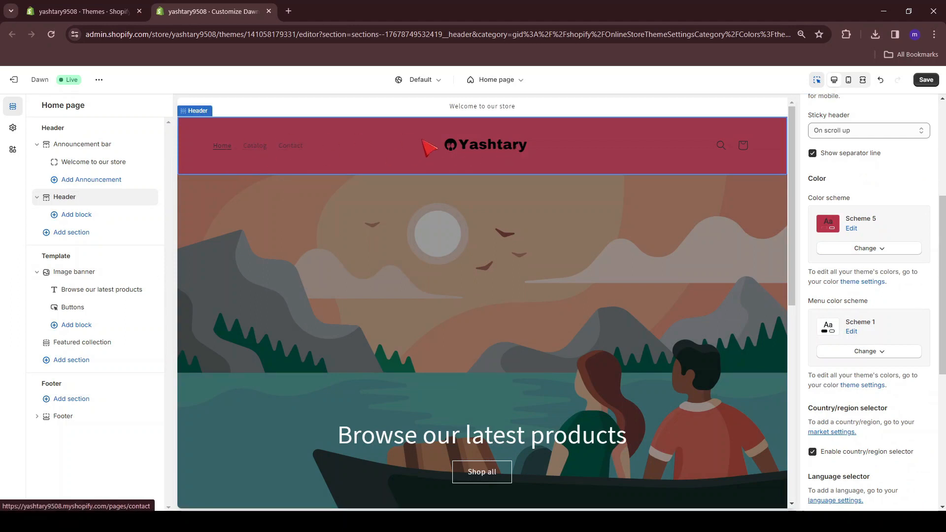
Set Scheme 5's text color to #FFFFFF and switch the header section back to Scheme 1.
{"action": "left_click", "coordinate": [851, 229]}
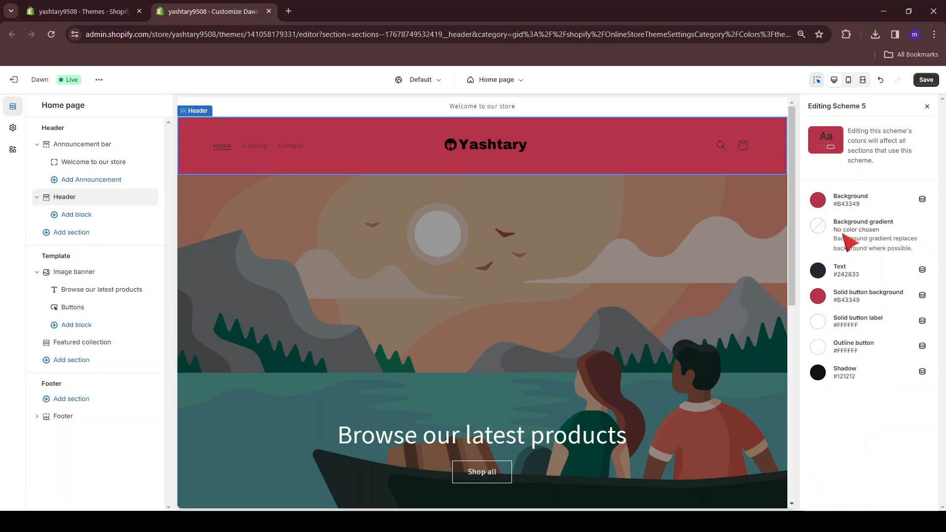
{"action": "left_click", "coordinate": [818, 270]}
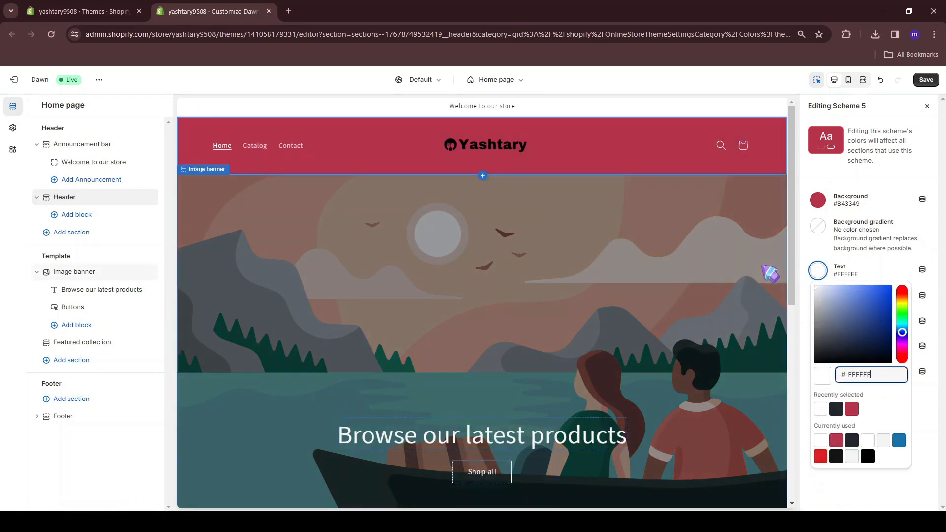
{"action": "left_click", "coordinate": [13, 128]}
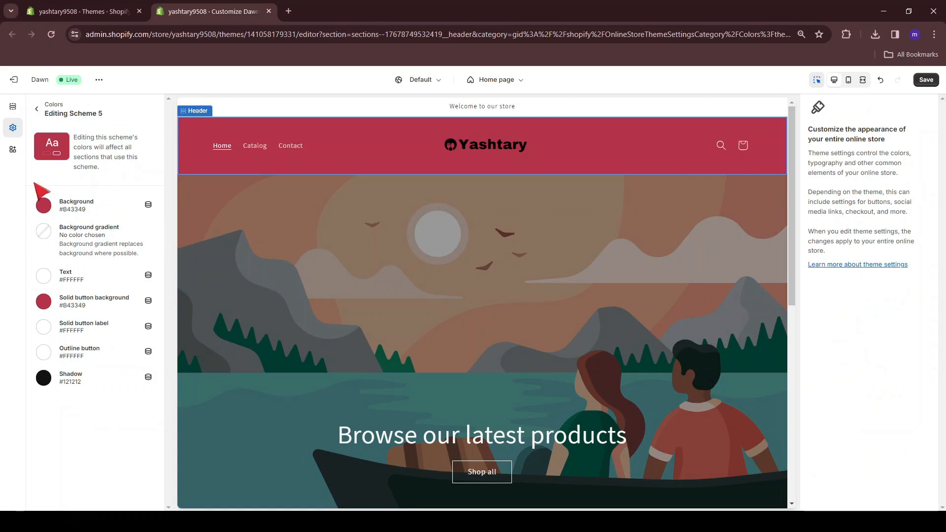
{"action": "scroll", "coordinate": [492, 327], "scroll_direction": "down", "scroll_amount": 8}
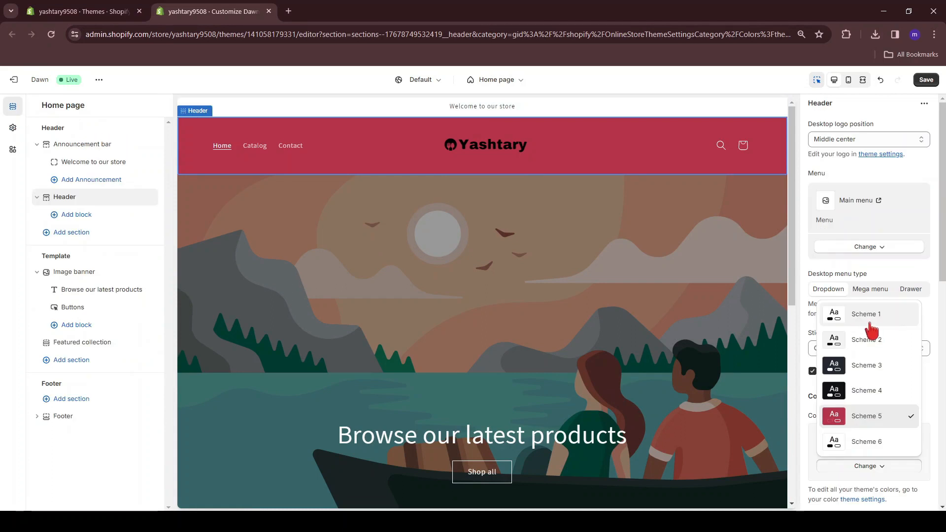
{"action": "left_click", "coordinate": [870, 321]}
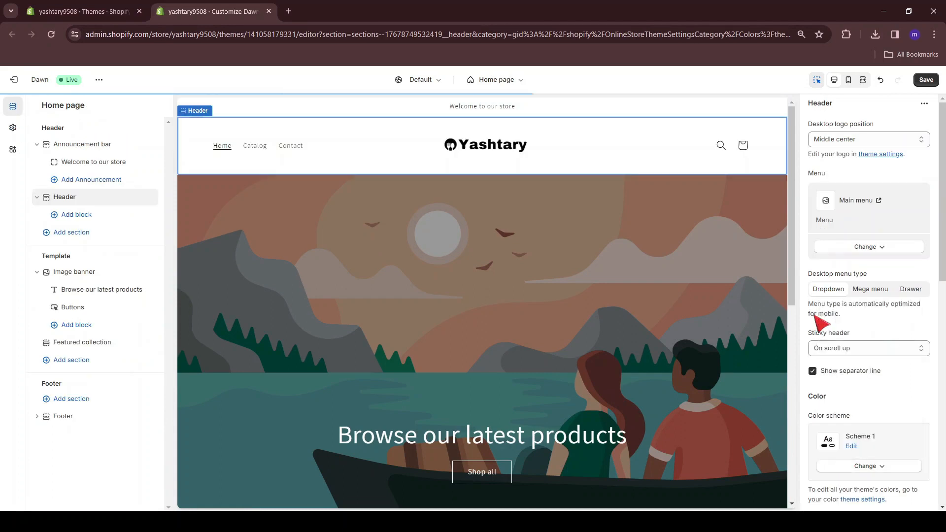
Change the theme's headings font to Abril Fatface in the typography settings.
{"action": "left_click", "coordinate": [12, 128]}
{"action": "left_click", "coordinate": [43, 155]}
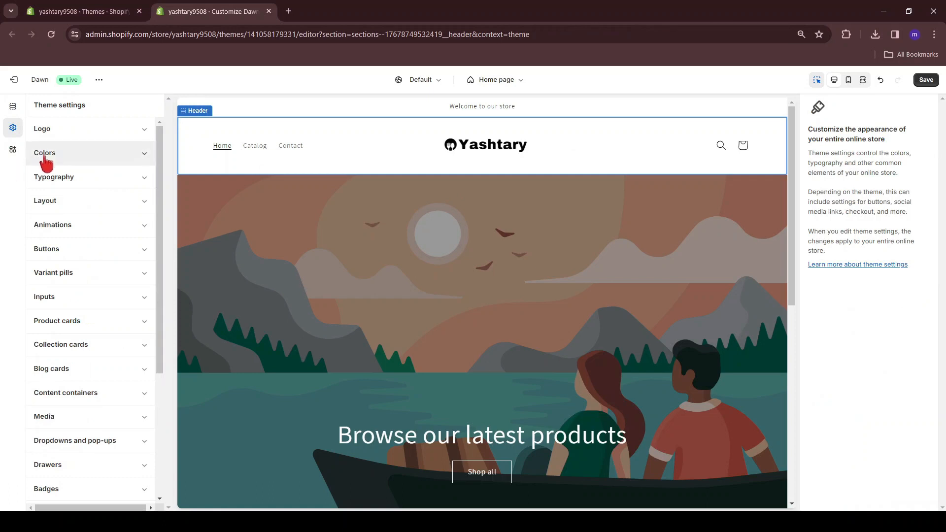
{"action": "left_click", "coordinate": [43, 183]}
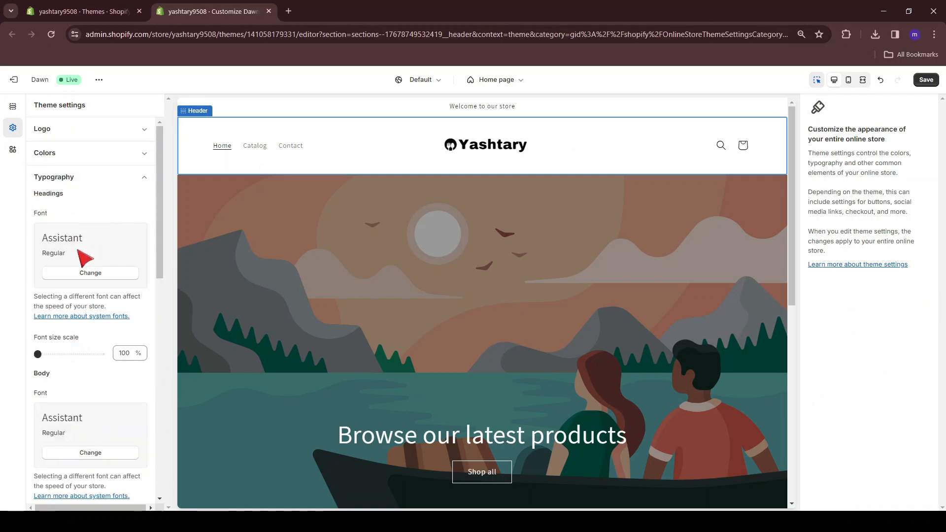
{"action": "left_click", "coordinate": [76, 274]}
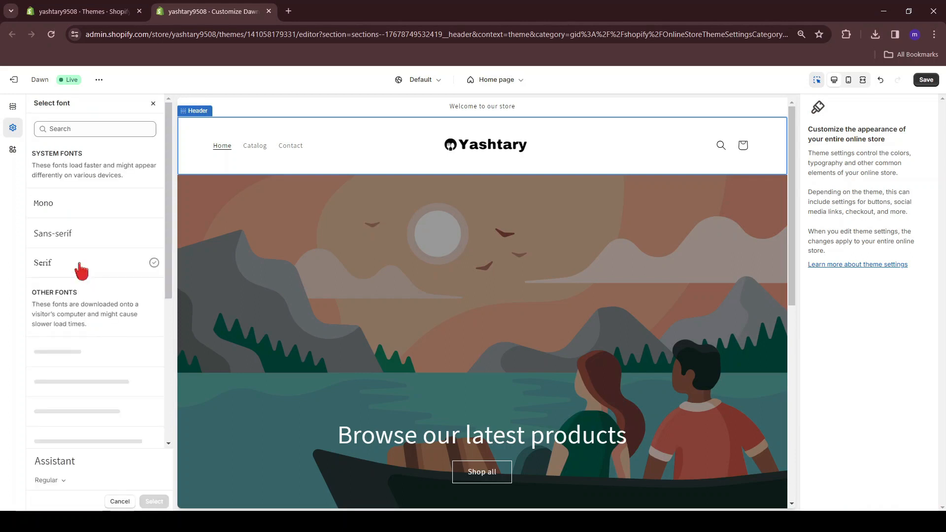
{"action": "scroll", "coordinate": [84, 286], "scroll_direction": "down", "scroll_amount": 5}
{"action": "scroll", "coordinate": [74, 382], "scroll_direction": "down", "scroll_amount": 4}
{"action": "scroll", "coordinate": [74, 350], "scroll_direction": "up", "scroll_amount": 10}
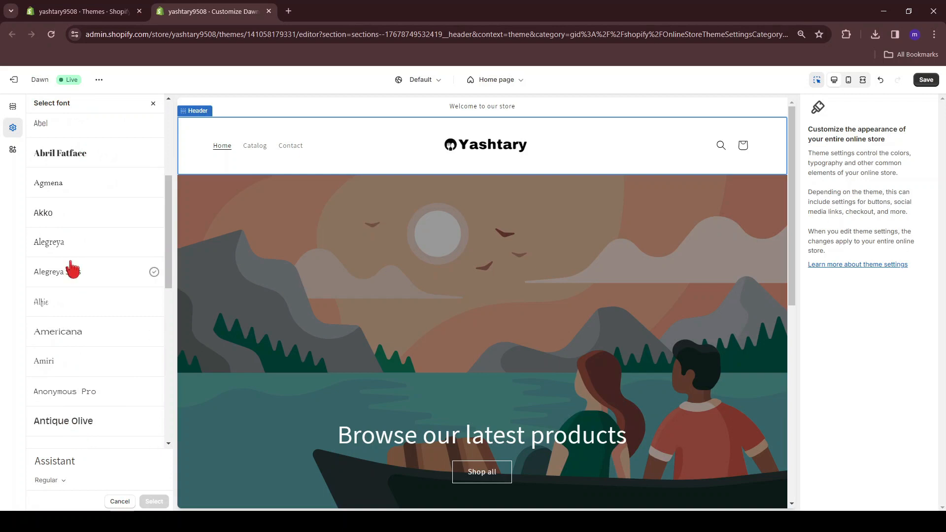
{"action": "scroll", "coordinate": [73, 269], "scroll_direction": "up", "scroll_amount": 2}
{"action": "left_click", "coordinate": [70, 271]}
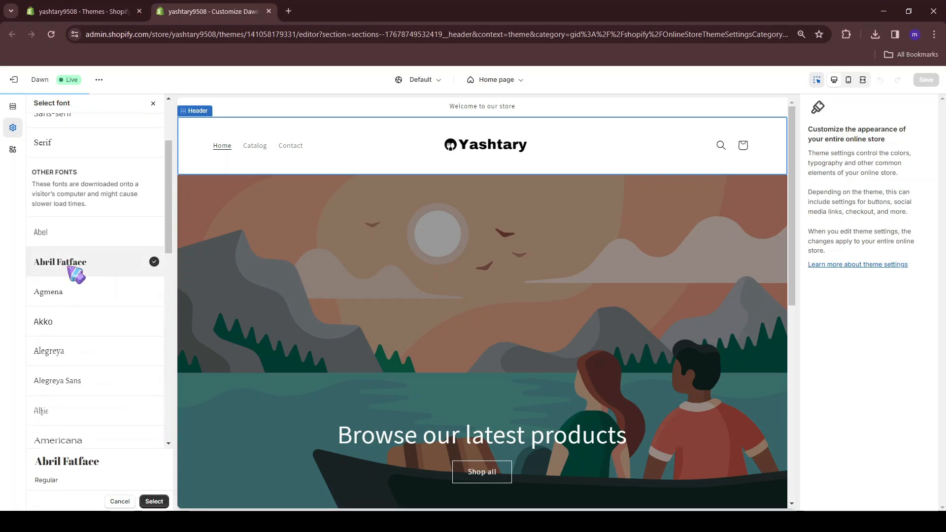
{"action": "scroll", "coordinate": [364, 344], "scroll_direction": "down", "scroll_amount": 3}
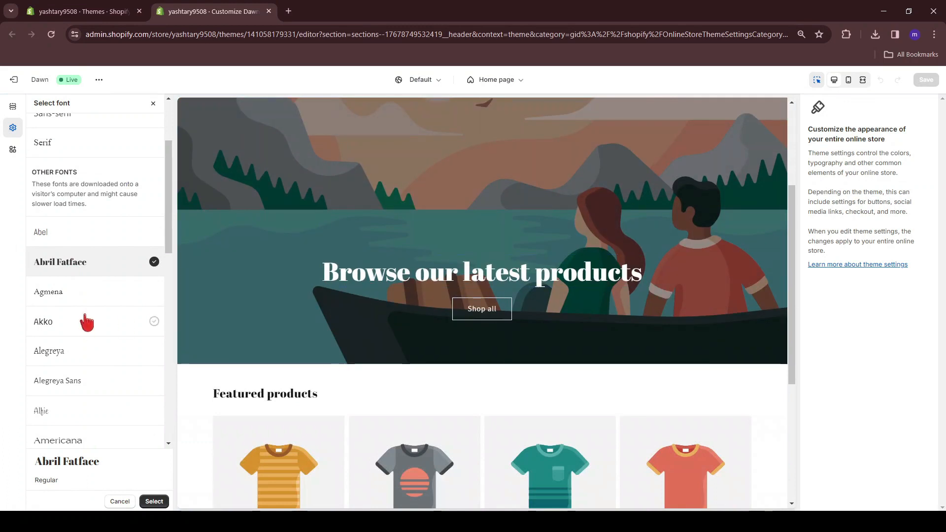
{"action": "scroll", "coordinate": [83, 318], "scroll_direction": "down", "scroll_amount": 10}
{"action": "scroll", "coordinate": [79, 307], "scroll_direction": "up", "scroll_amount": 6}
{"action": "scroll", "coordinate": [84, 310], "scroll_direction": "up", "scroll_amount": 5}
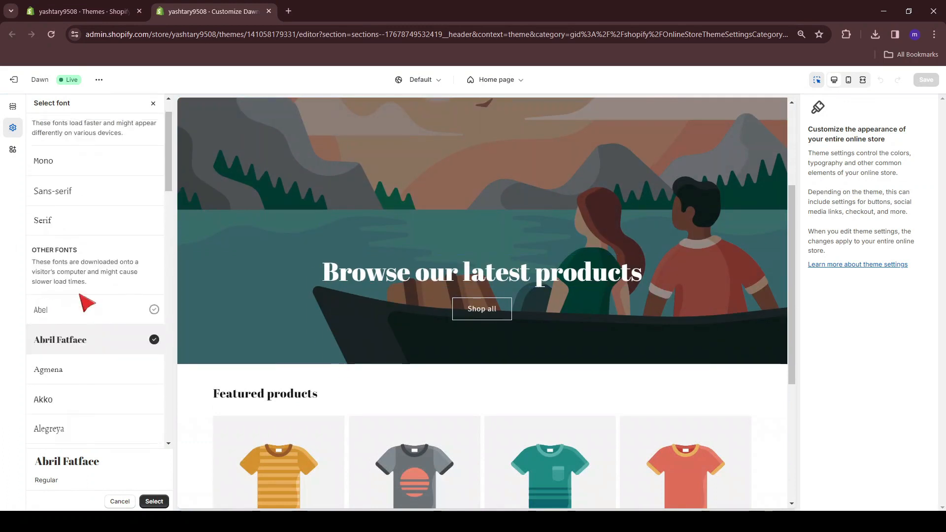
{"action": "left_click", "coordinate": [154, 501]}
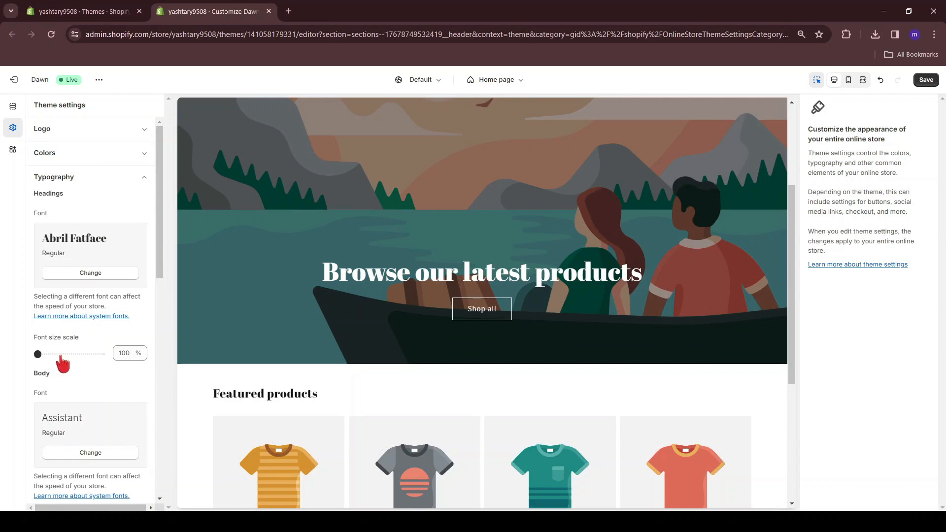
Set the theme's headings font to Sans-serif and save the changes.
{"action": "scroll", "coordinate": [44, 281], "scroll_direction": "down", "scroll_amount": 2}
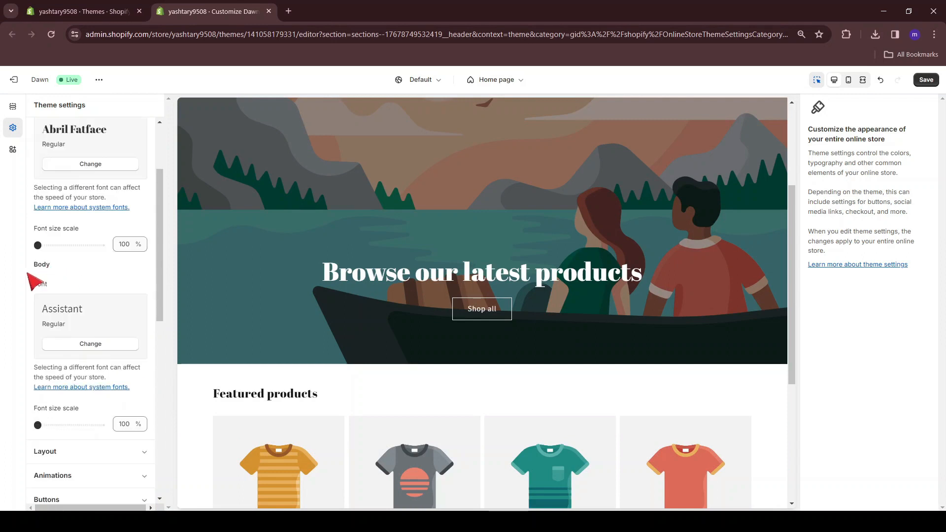
{"action": "scroll", "coordinate": [253, 354], "scroll_direction": "down", "scroll_amount": 4}
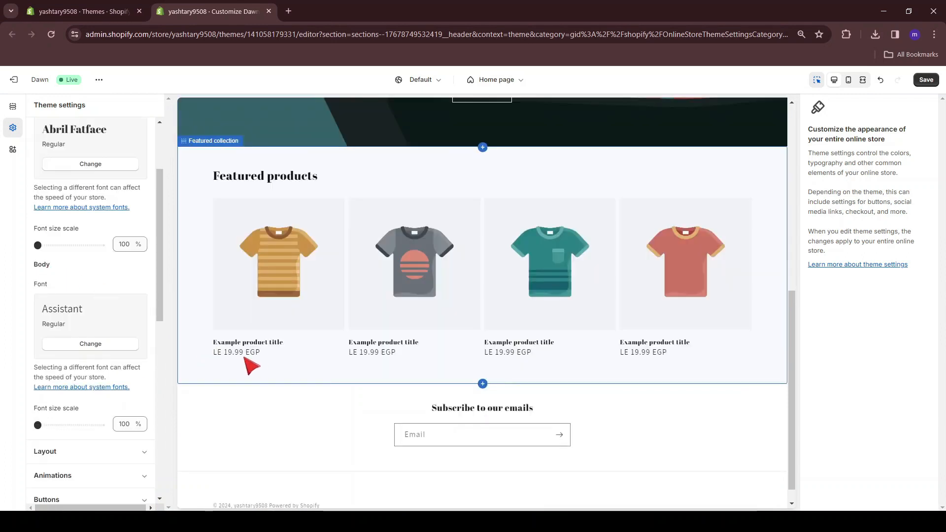
{"action": "scroll", "coordinate": [120, 332], "scroll_direction": "down", "scroll_amount": 4}
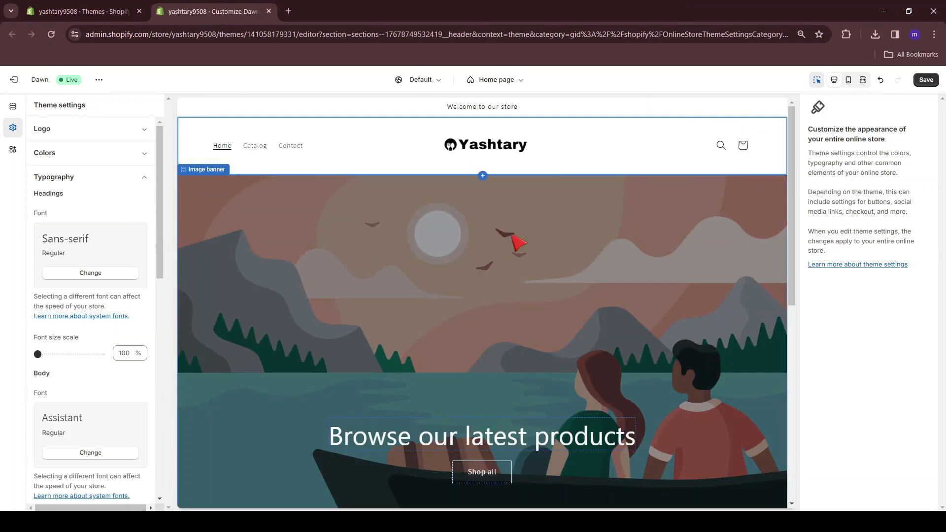
{"action": "left_click", "coordinate": [927, 81]}
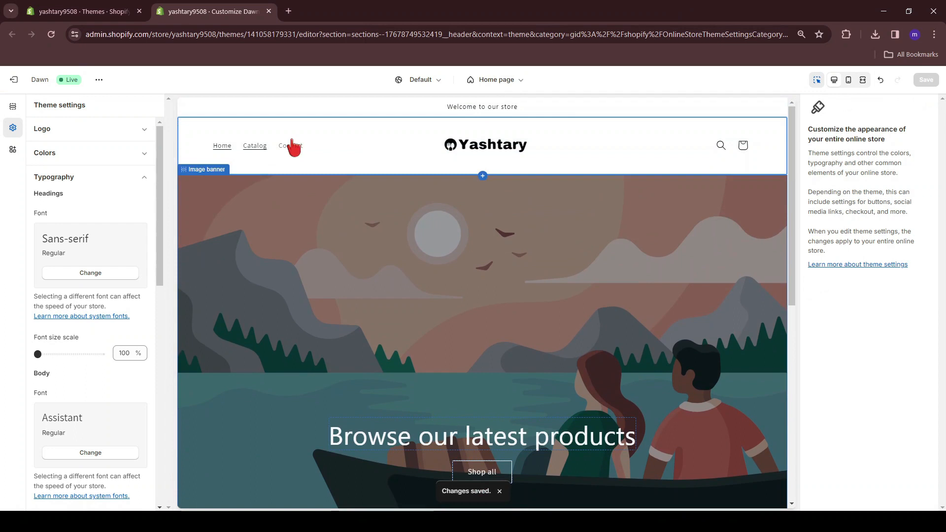
Set the uploaded Untitled_design JPG as the first image of the home page's image banner.
{"action": "scroll", "coordinate": [598, 321], "scroll_direction": "down", "scroll_amount": 1}
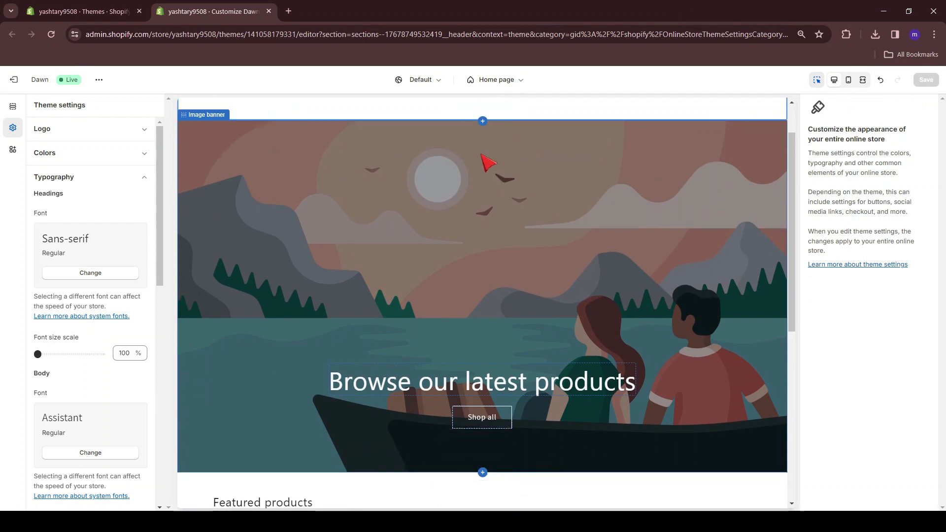
{"action": "left_click", "coordinate": [13, 106]}
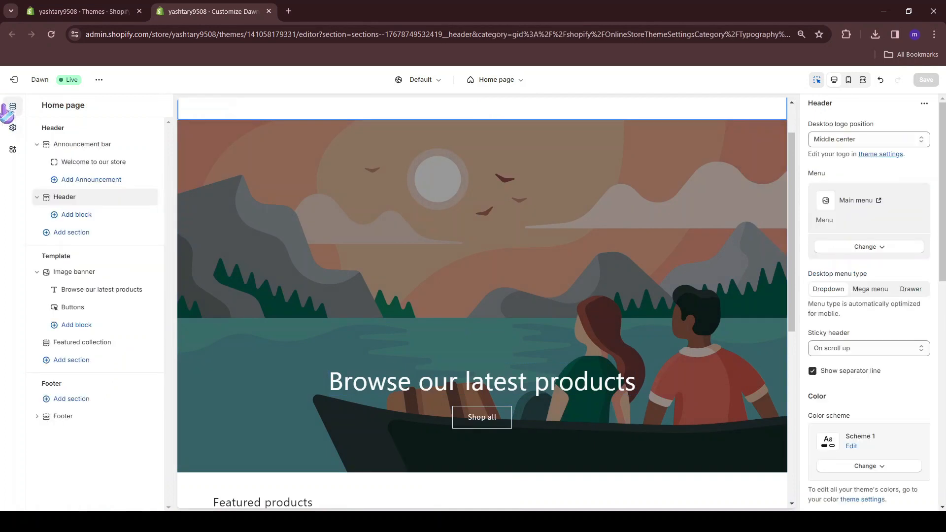
{"action": "left_click", "coordinate": [74, 273]}
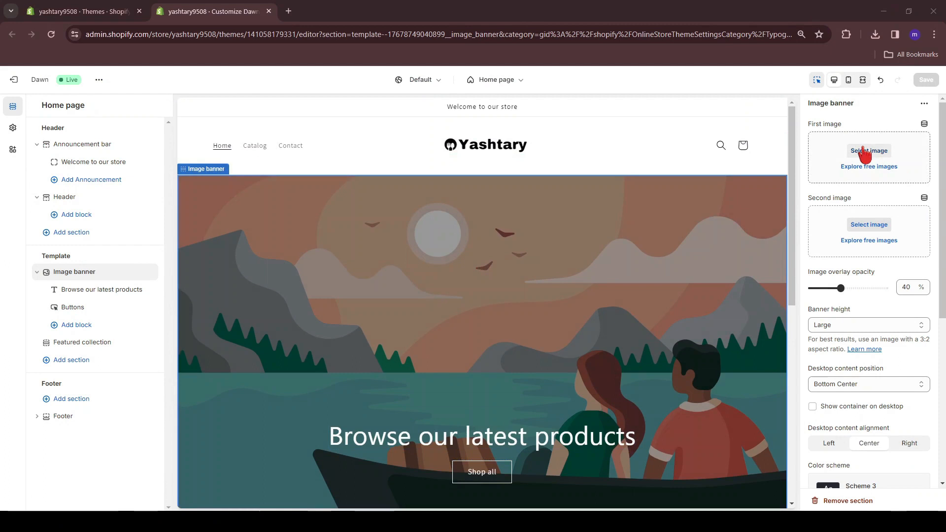
{"action": "left_click", "coordinate": [865, 152]}
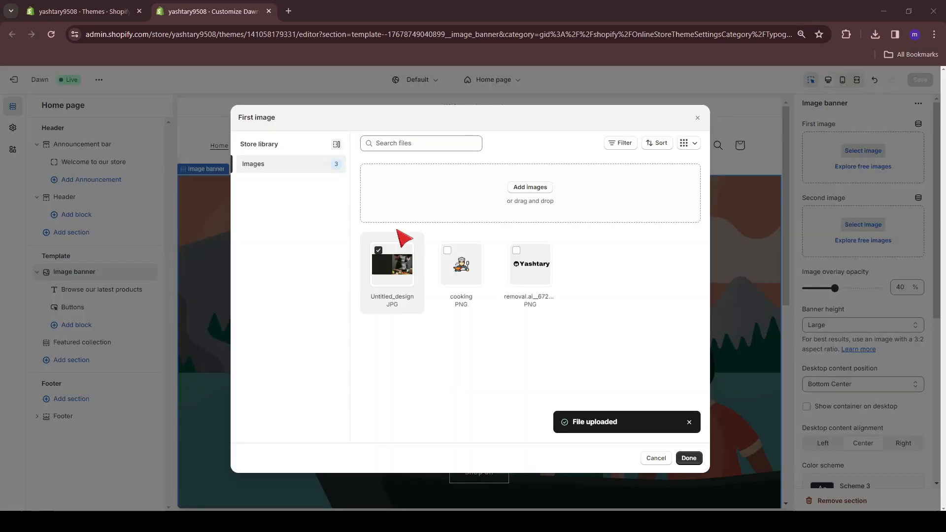
{"action": "left_click", "coordinate": [690, 458]}
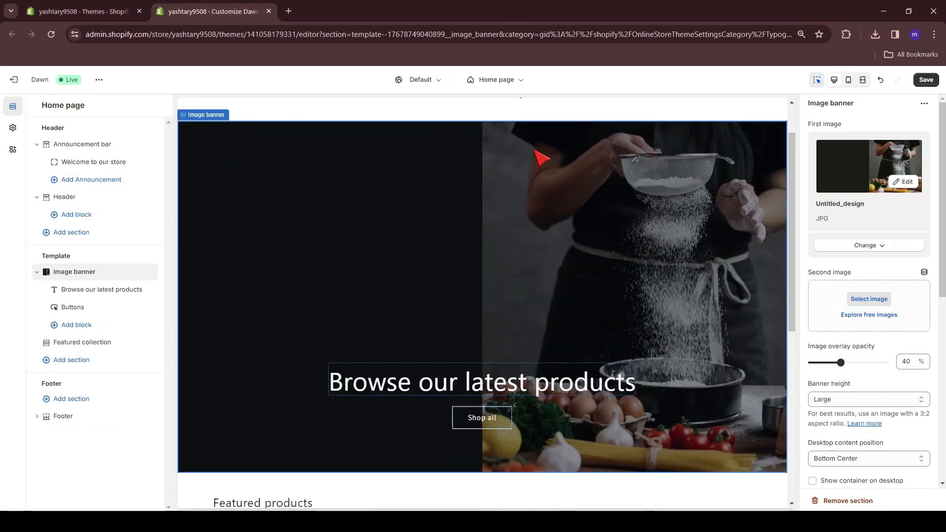
{"action": "scroll", "coordinate": [564, 184], "scroll_direction": "up", "scroll_amount": 1}
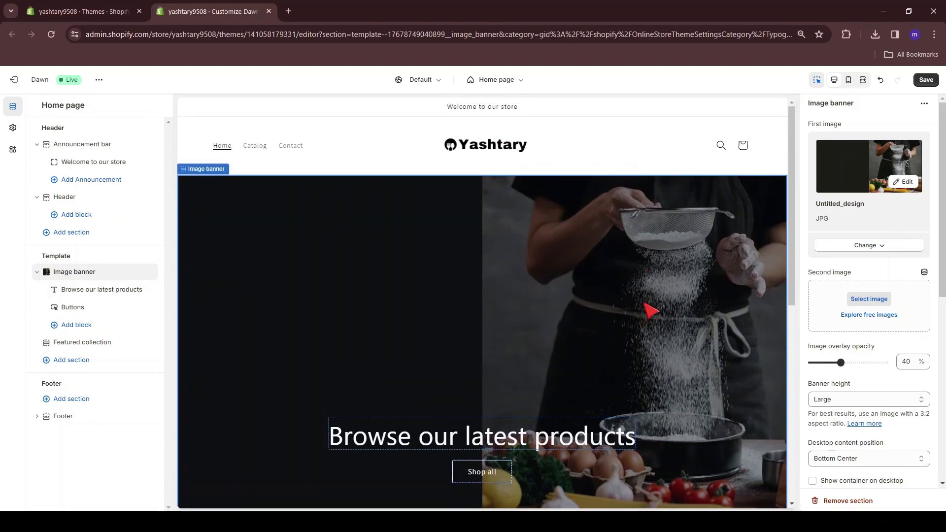
{"action": "scroll", "coordinate": [355, 271], "scroll_direction": "down", "scroll_amount": 2}
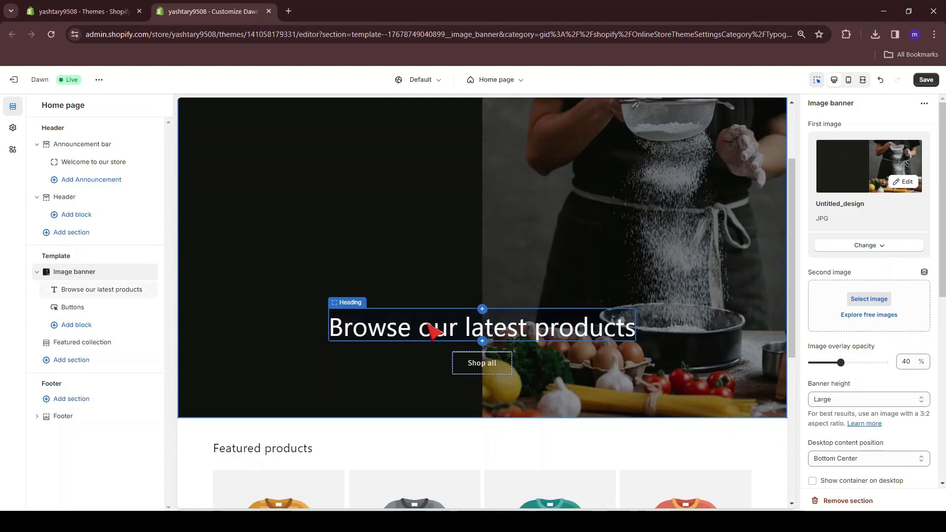
{"action": "scroll", "coordinate": [433, 336], "scroll_direction": "up", "scroll_amount": 1}
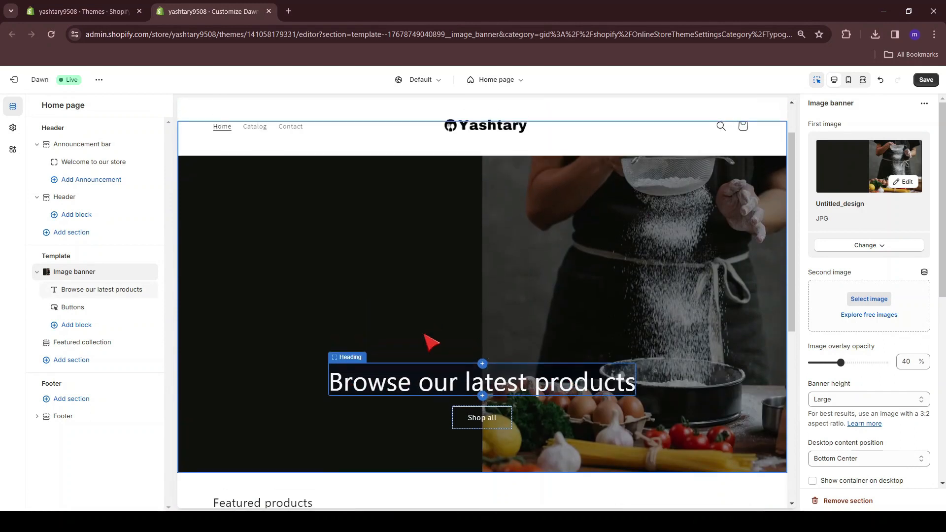
Set the image banner's first button label to "Buy Now" and turn off its outline button style.
{"action": "left_click", "coordinate": [450, 391]}
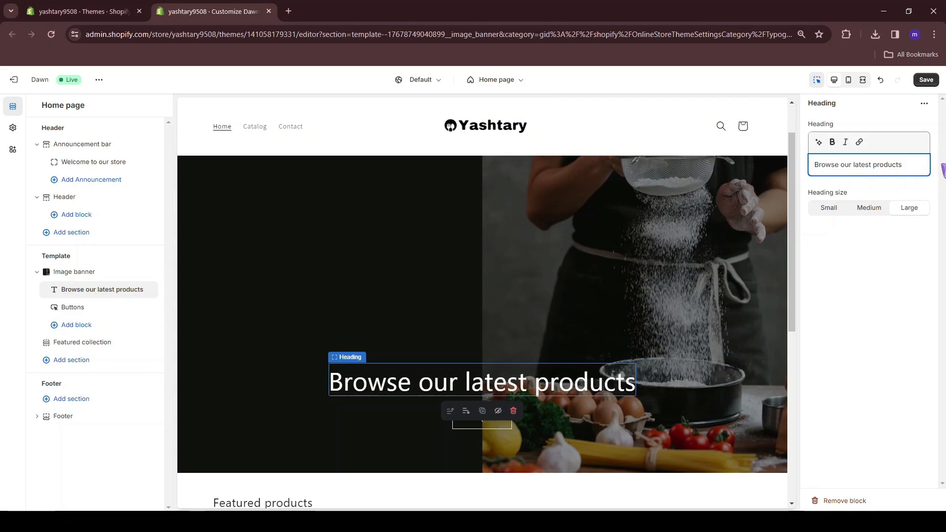
{"action": "left_click", "coordinate": [465, 427]}
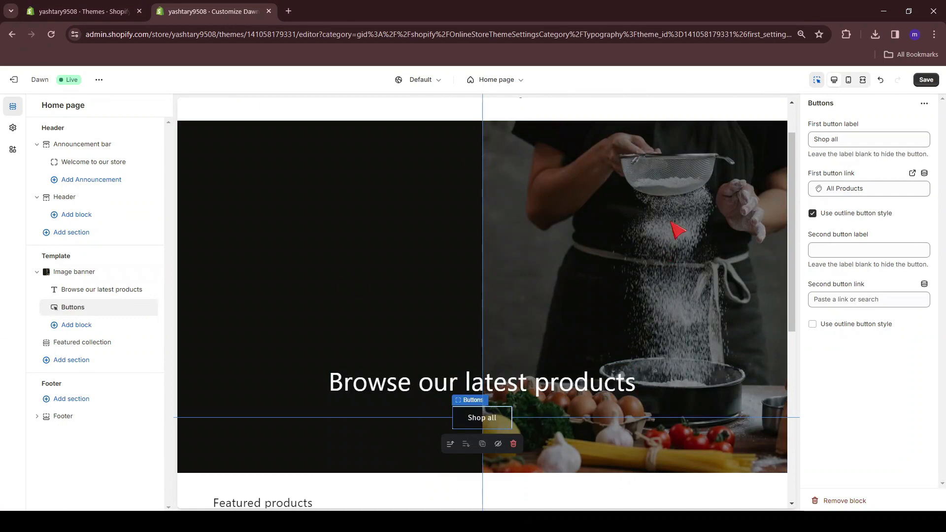
{"action": "double_click", "coordinate": [866, 142]}
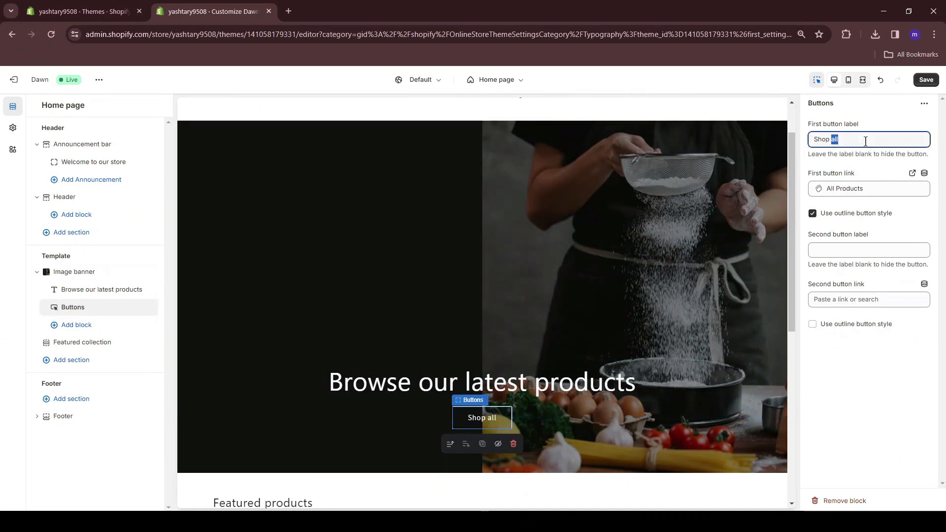
{"action": "key", "text": "ctrl+a"}
{"action": "type", "text": "Buy Now"}
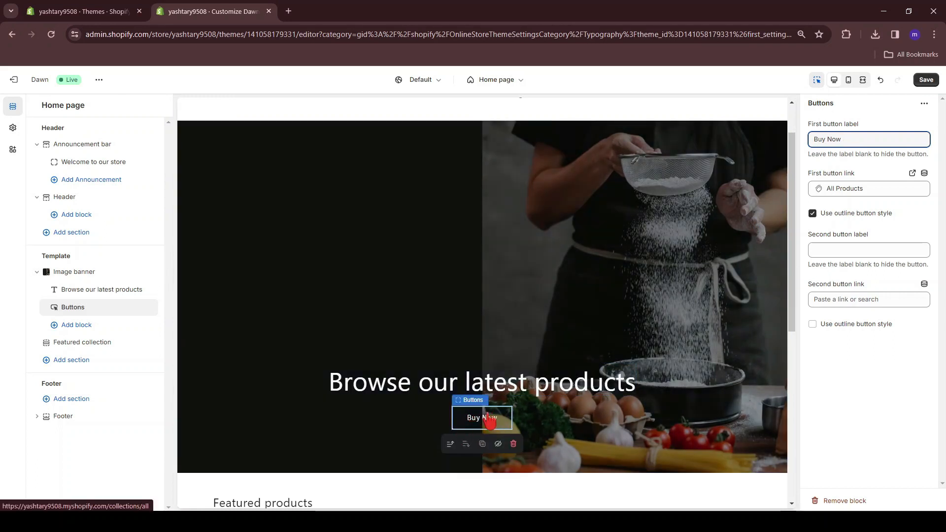
{"action": "left_click", "coordinate": [835, 217]}
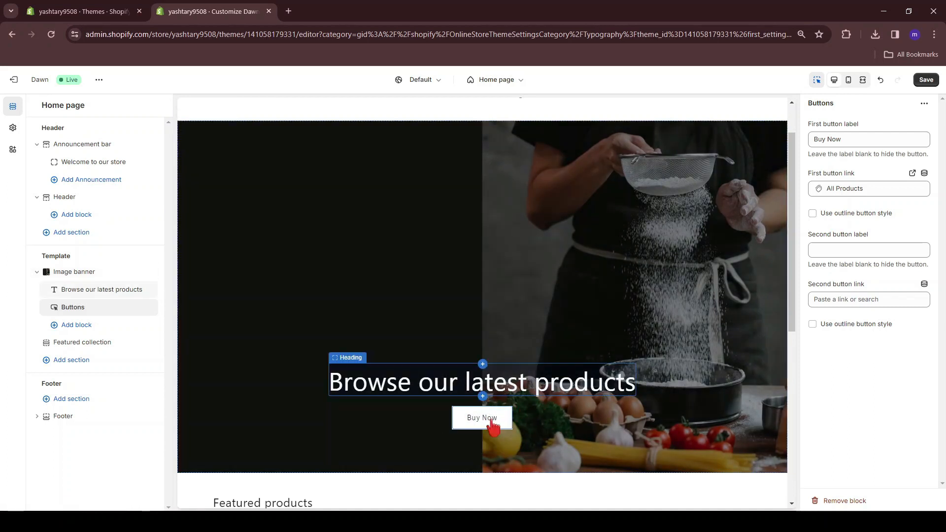
Set the image banner's desktop content position to Bottom Left and its desktop content alignment to Left.
{"action": "left_click", "coordinate": [473, 364]}
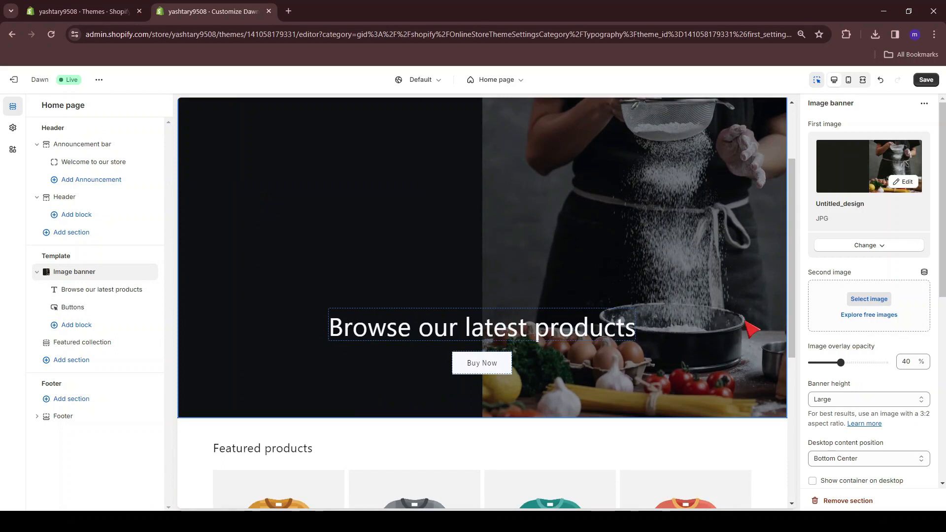
{"action": "scroll", "coordinate": [277, 211], "scroll_direction": "up", "scroll_amount": 2}
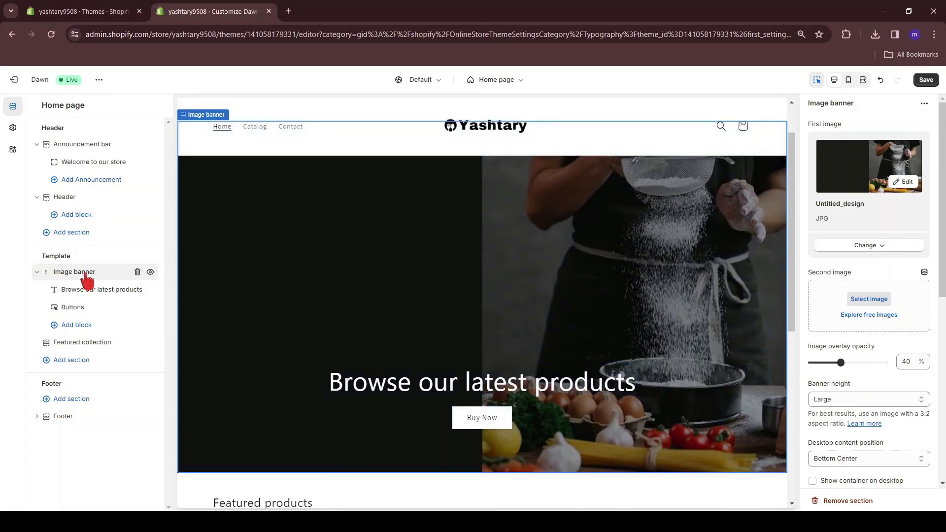
{"action": "scroll", "coordinate": [904, 391], "scroll_direction": "down", "scroll_amount": 4}
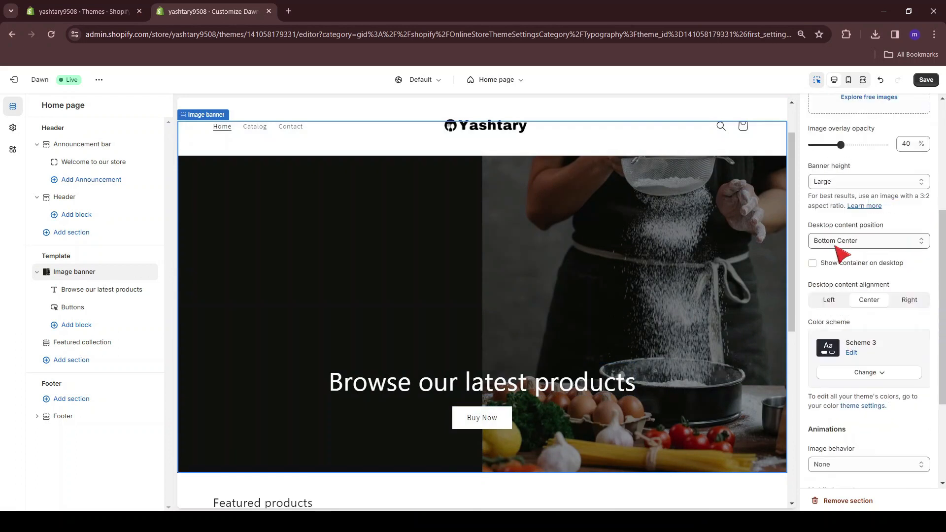
{"action": "left_click", "coordinate": [841, 243]}
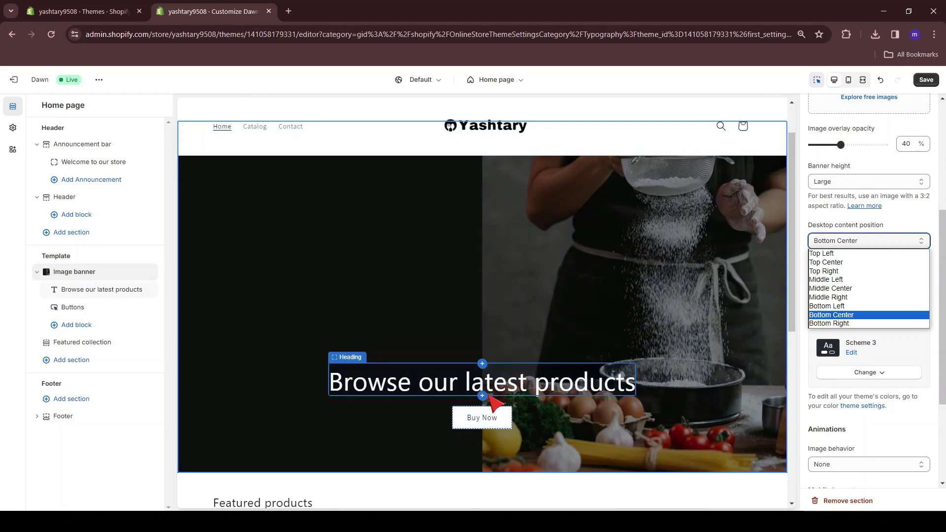
{"action": "left_click", "coordinate": [852, 315]}
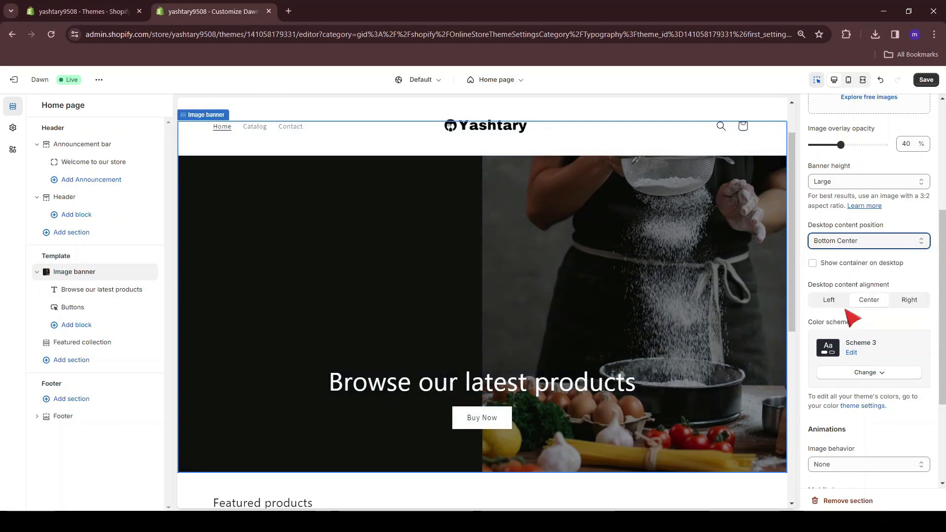
{"action": "left_click", "coordinate": [832, 307]}
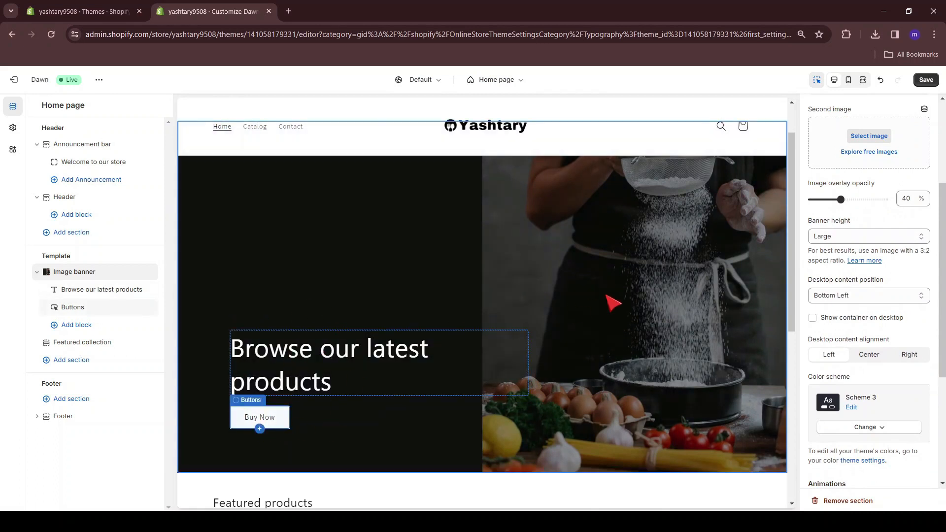
Link the image banner's Buy Now button to All products, found under the Products link type.
{"action": "left_click", "coordinate": [262, 418]}
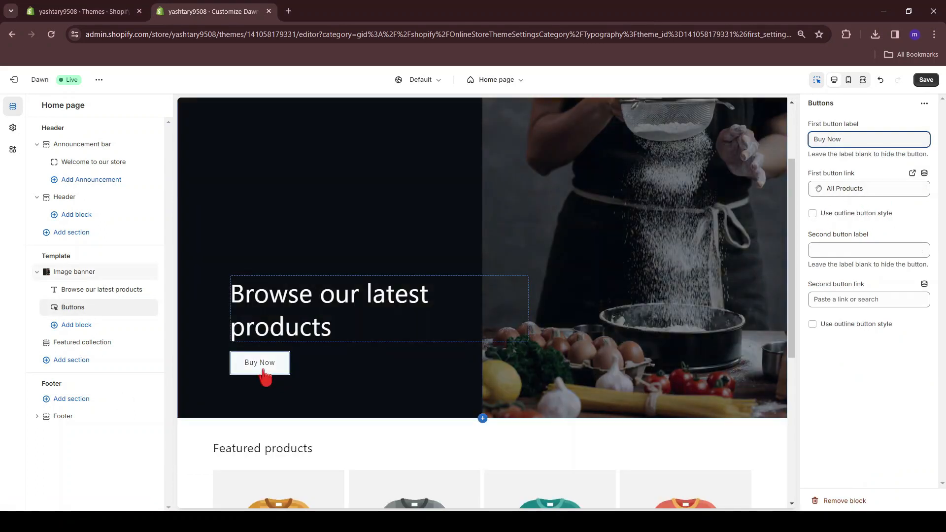
{"action": "left_click", "coordinate": [915, 193]}
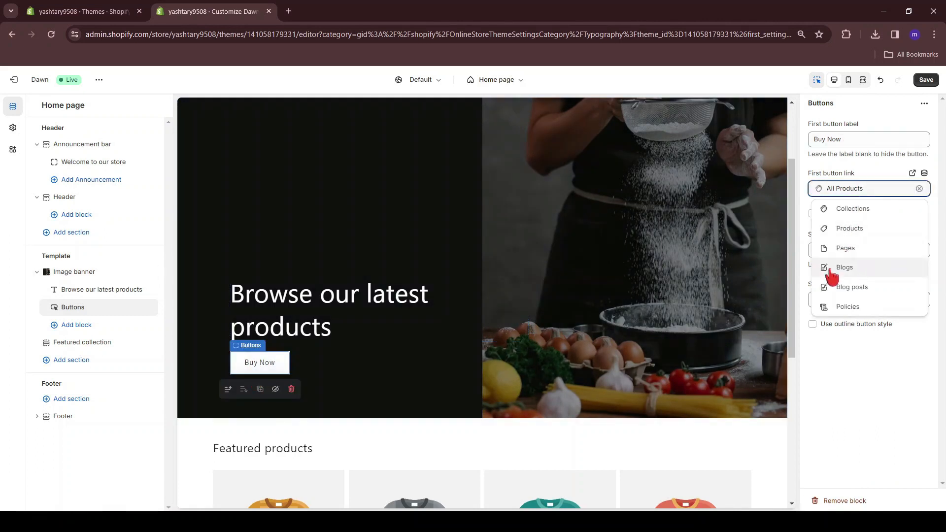
{"action": "left_click", "coordinate": [844, 229]}
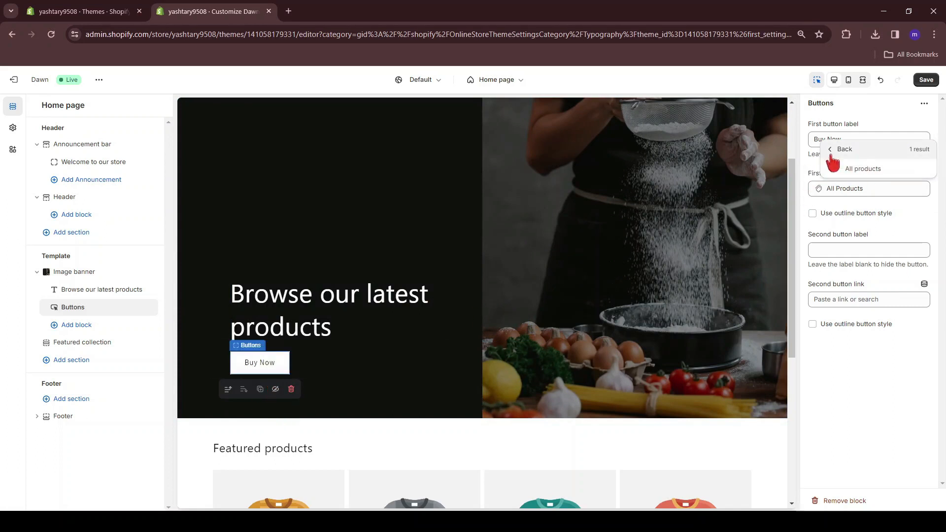
{"action": "left_click", "coordinate": [859, 187]}
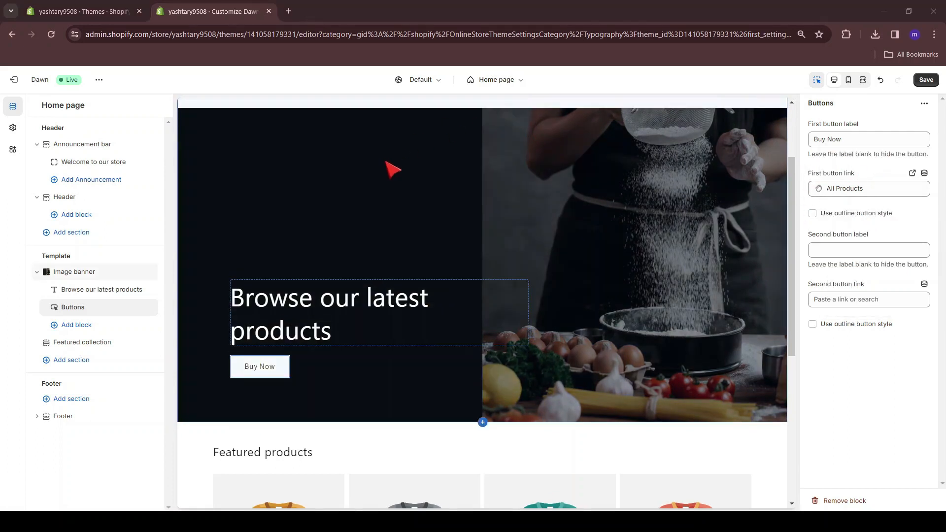
Add a Collection list section to the home page template below the Featured collection section.
{"action": "scroll", "coordinate": [391, 211], "scroll_direction": "down", "scroll_amount": 5}
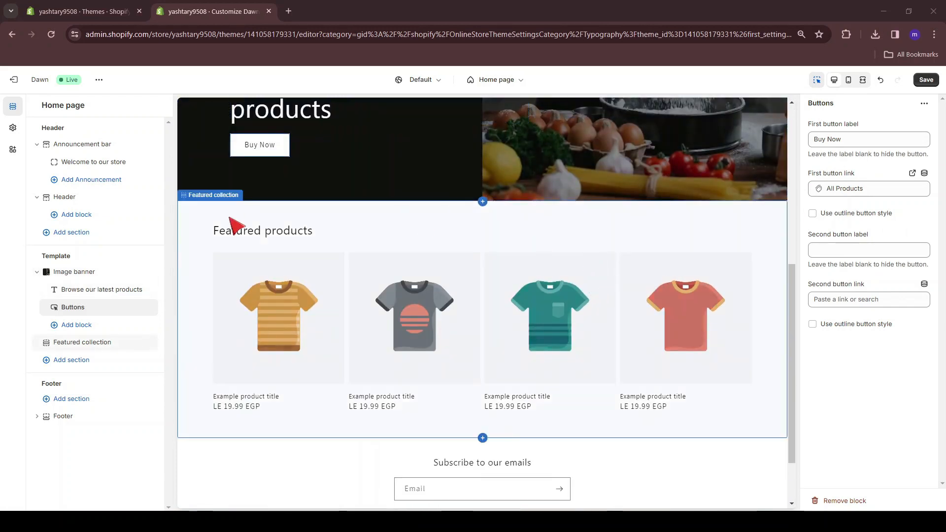
{"action": "left_click", "coordinate": [261, 229]}
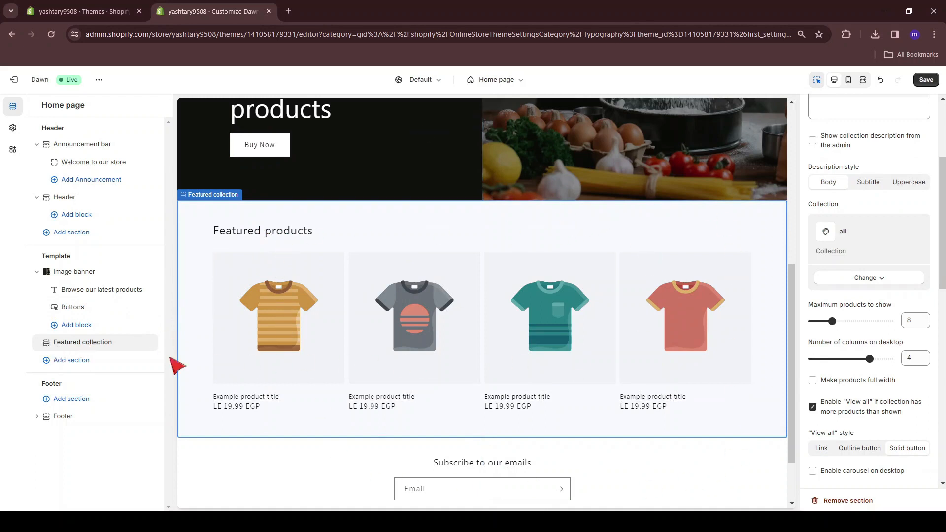
{"action": "left_click", "coordinate": [61, 364]}
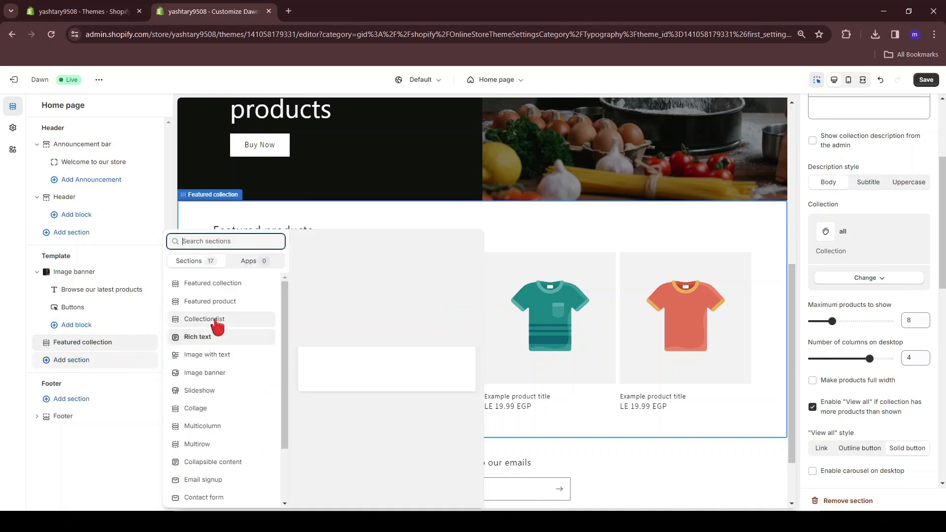
{"action": "left_click", "coordinate": [205, 320]}
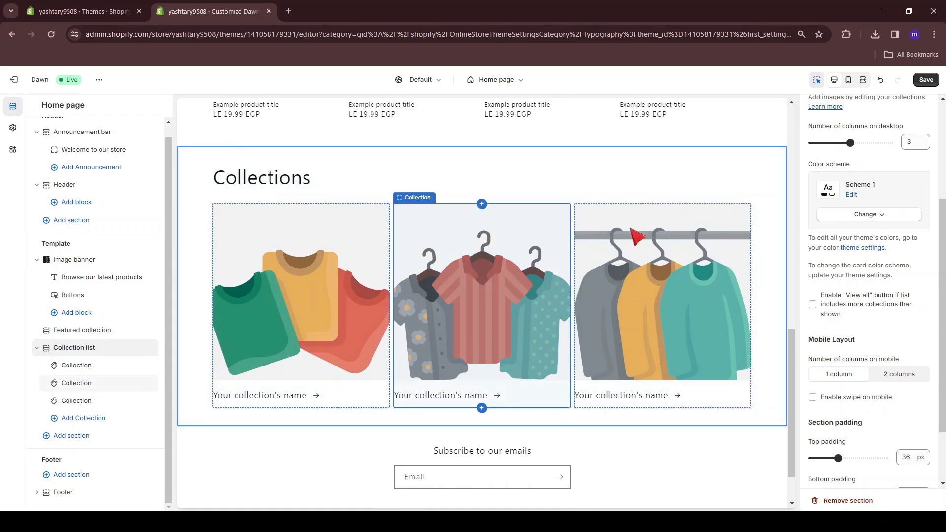
Move the Collection list section above Featured collection on the home page and save the theme changes.
{"action": "mouse_move", "coordinate": [68, 354]}
{"action": "left_mouse_down"}
{"action": "mouse_move", "coordinate": [49, 335]}
{"action": "mouse_move", "coordinate": [66, 332]}
{"action": "mouse_move", "coordinate": [66, 340]}
{"action": "left_mouse_up"}
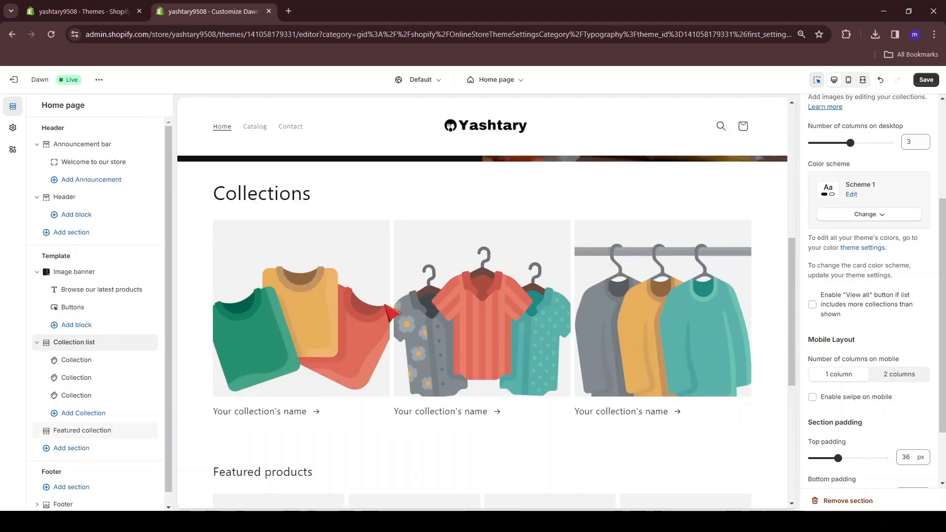
{"action": "scroll", "coordinate": [425, 306], "scroll_direction": "down", "scroll_amount": 4}
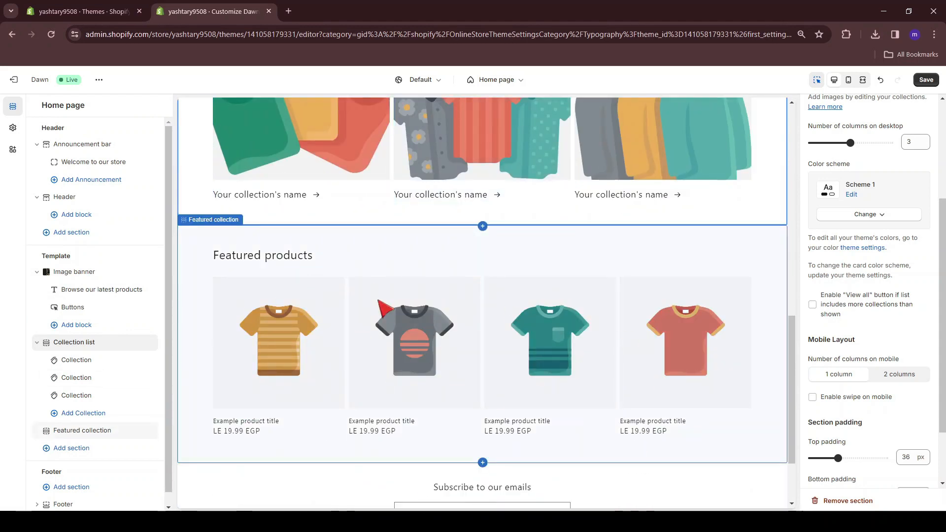
{"action": "scroll", "coordinate": [477, 218], "scroll_direction": "up", "scroll_amount": 5}
{"action": "left_click", "coordinate": [925, 80]}
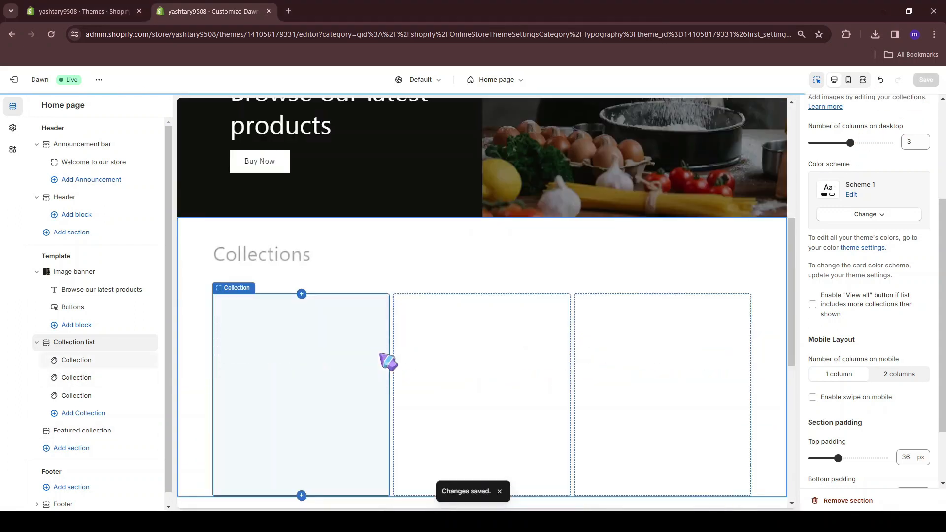
{"action": "scroll", "coordinate": [387, 360], "scroll_direction": "down", "scroll_amount": 4}
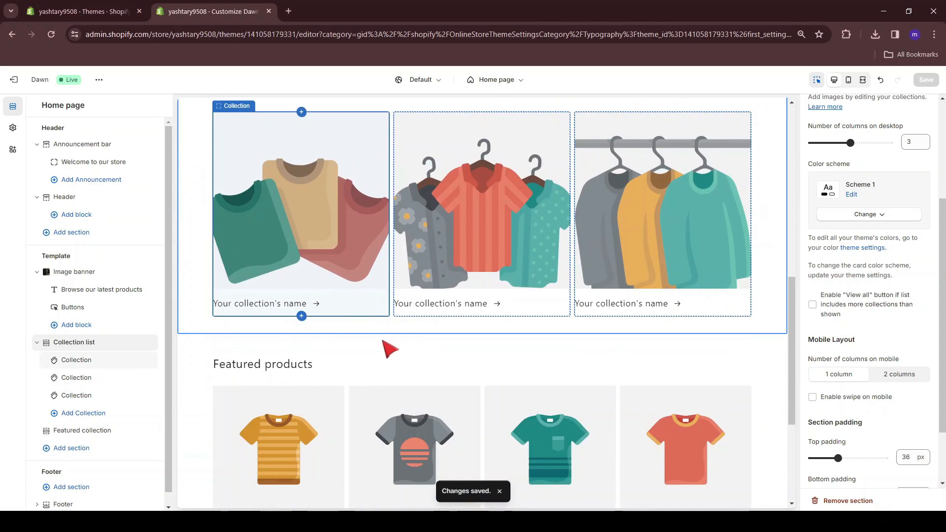
{"action": "scroll", "coordinate": [384, 348], "scroll_direction": "down", "scroll_amount": 1}
Open a new product form in the store admin and examine its title, media, pricing, inventory, shipping, variant and search listing fields.
{"action": "key", "text": "ctrl+shift+Tab"}
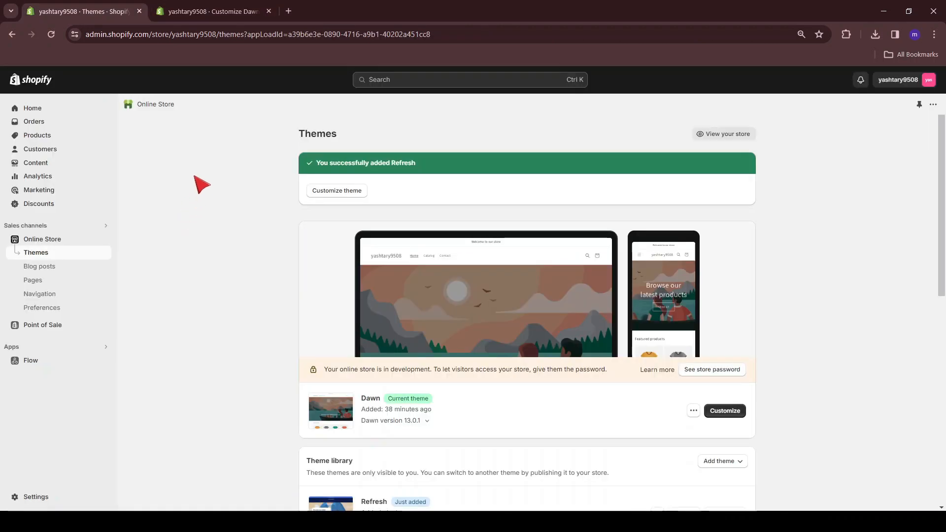
{"action": "left_click", "coordinate": [39, 139]}
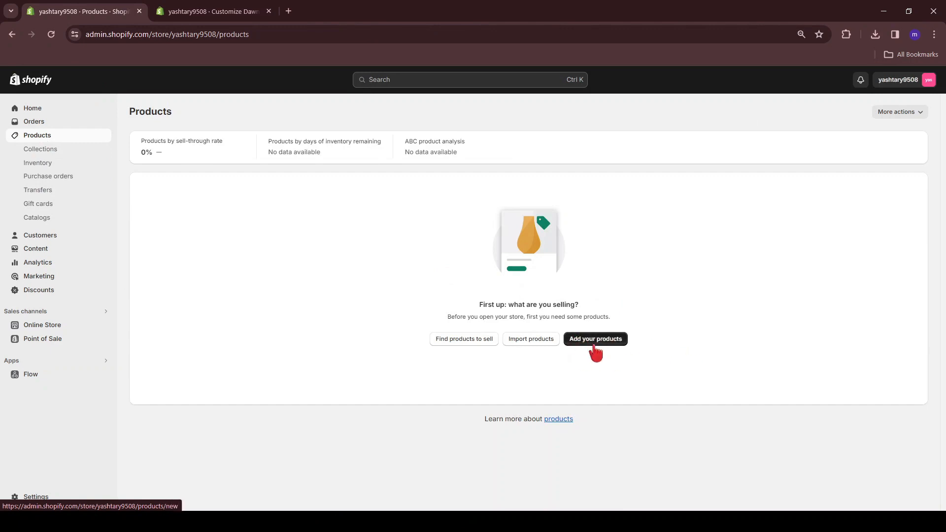
{"action": "left_click", "coordinate": [593, 345]}
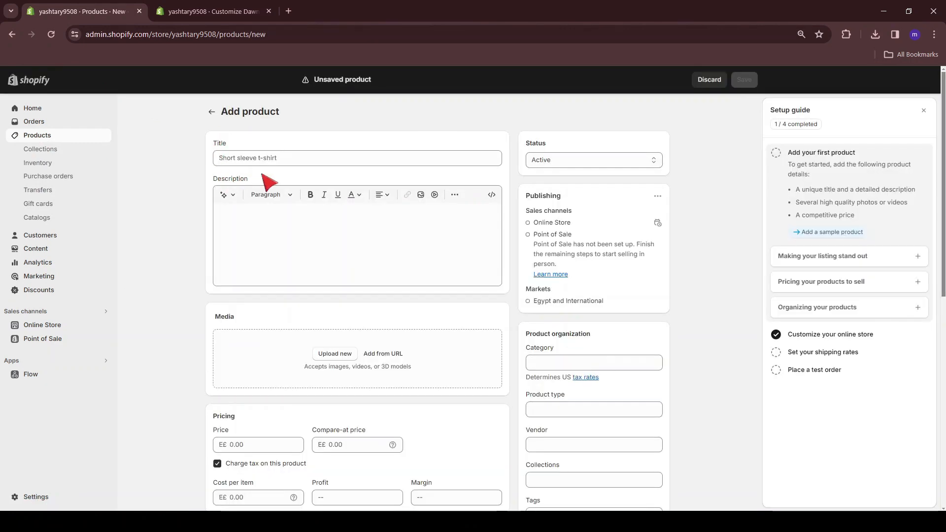
{"action": "scroll", "coordinate": [281, 186], "scroll_direction": "down", "scroll_amount": 5}
{"action": "scroll", "coordinate": [278, 187], "scroll_direction": "down", "scroll_amount": 4}
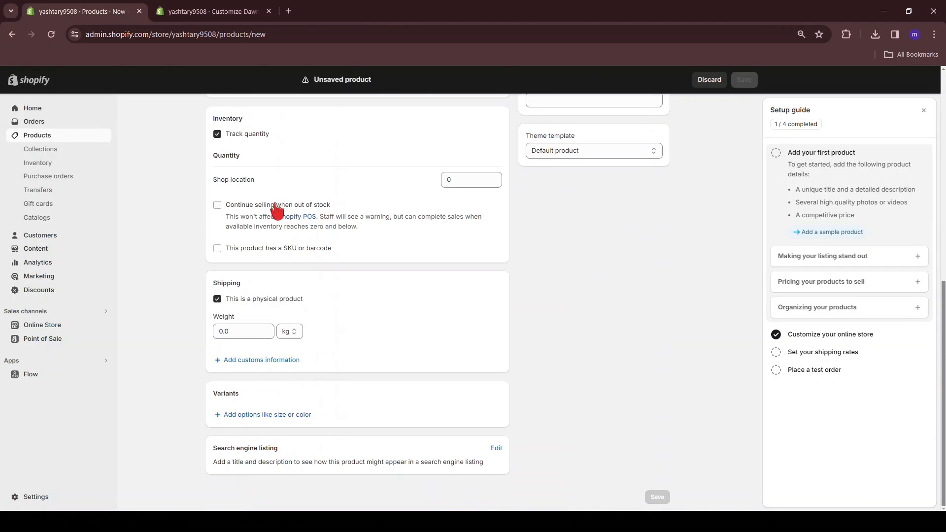
{"action": "scroll", "coordinate": [274, 214], "scroll_direction": "up", "scroll_amount": 8}
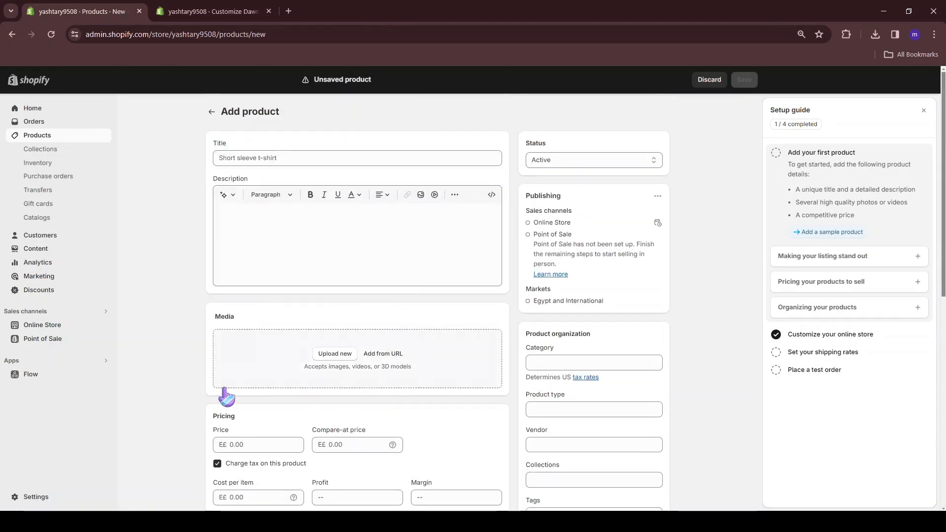
{"action": "scroll", "coordinate": [222, 390], "scroll_direction": "down", "scroll_amount": 3}
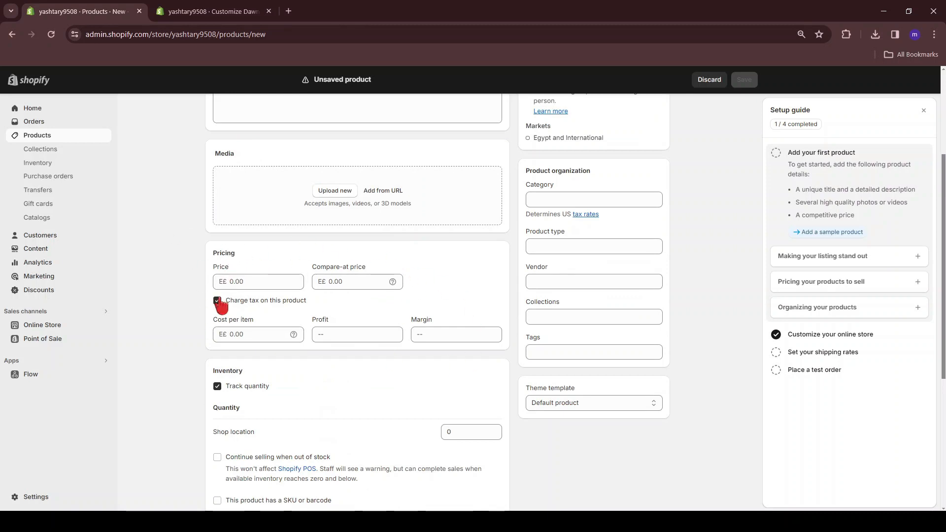
{"action": "scroll", "coordinate": [221, 305], "scroll_direction": "down", "scroll_amount": 3}
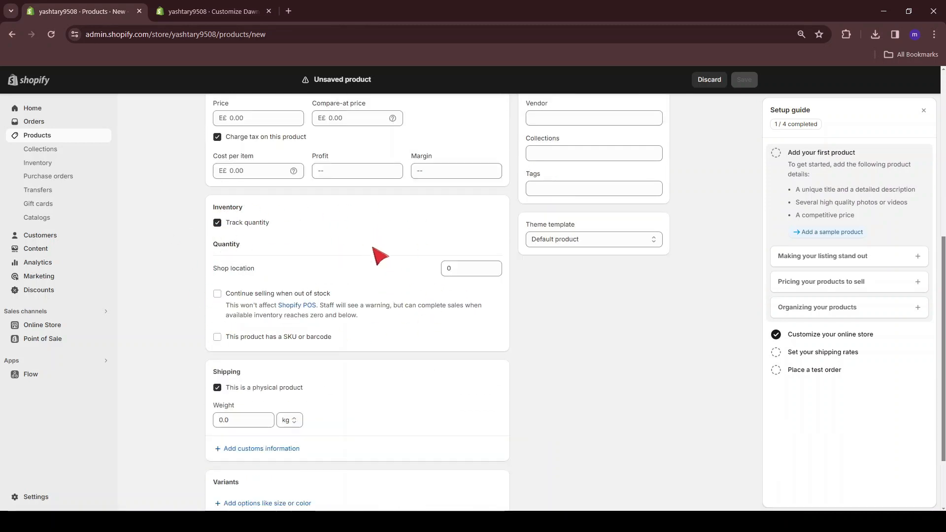
{"action": "scroll", "coordinate": [250, 340], "scroll_direction": "down", "scroll_amount": 2}
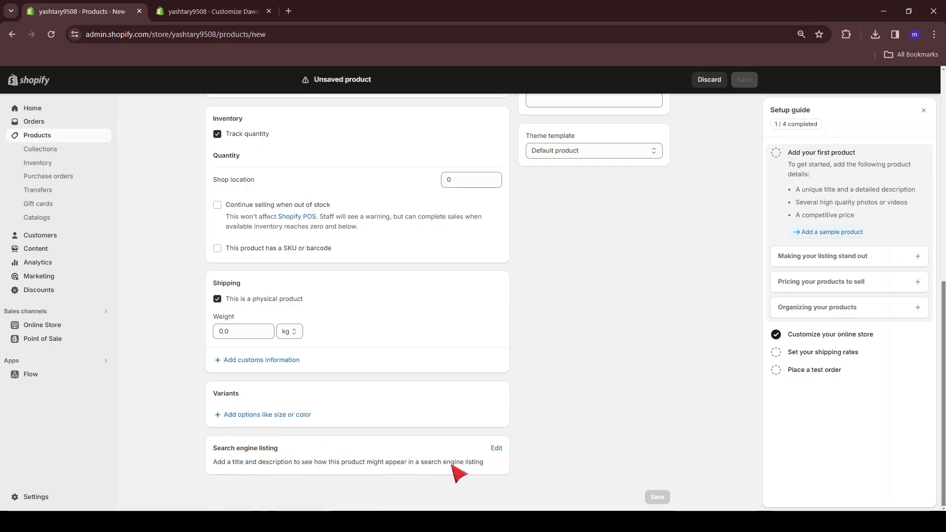
{"action": "scroll", "coordinate": [452, 464], "scroll_direction": "up", "scroll_amount": 9}
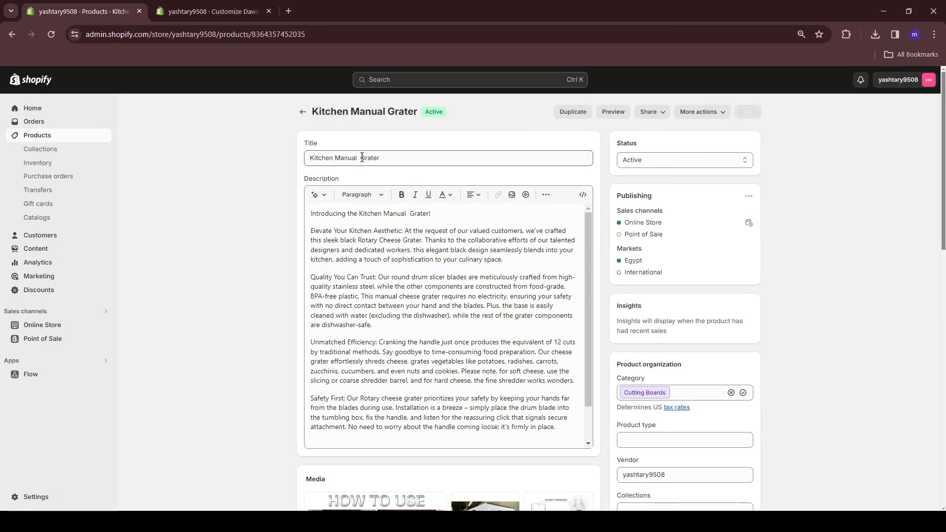
Review the Kitchen Manual Grater product's description, media, color variants, prices and search engine listing.
{"action": "scroll", "coordinate": [406, 270], "scroll_direction": "down", "scroll_amount": 2}
{"action": "scroll", "coordinate": [406, 270], "scroll_direction": "down", "scroll_amount": 5}
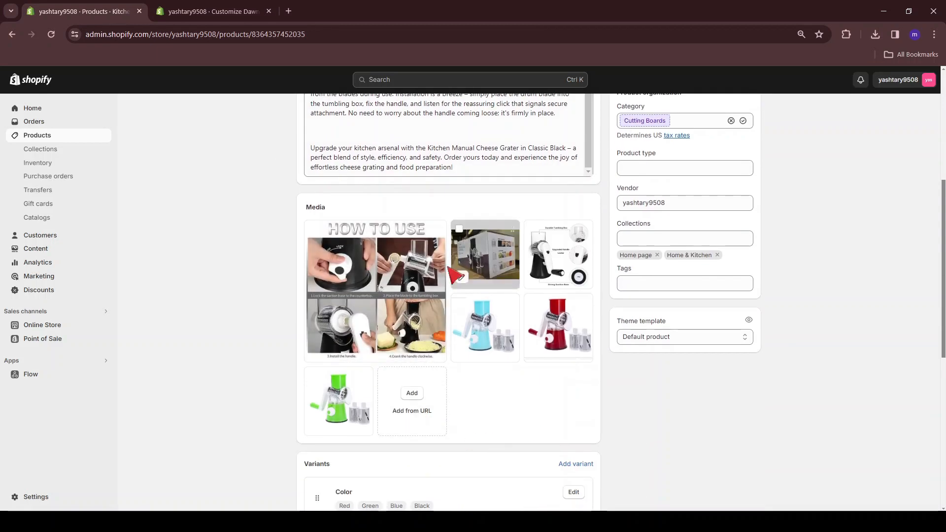
{"action": "scroll", "coordinate": [477, 325], "scroll_direction": "down", "scroll_amount": 5}
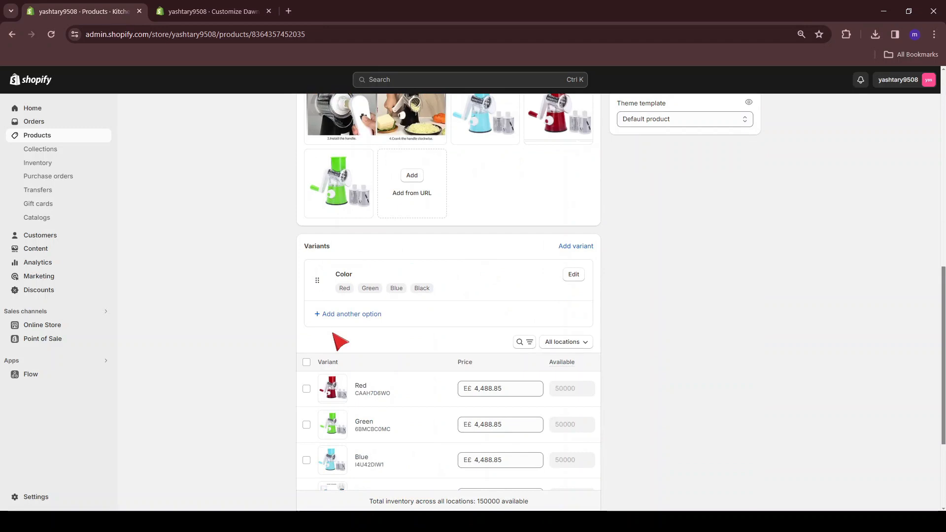
{"action": "scroll", "coordinate": [350, 306], "scroll_direction": "down", "scroll_amount": 1}
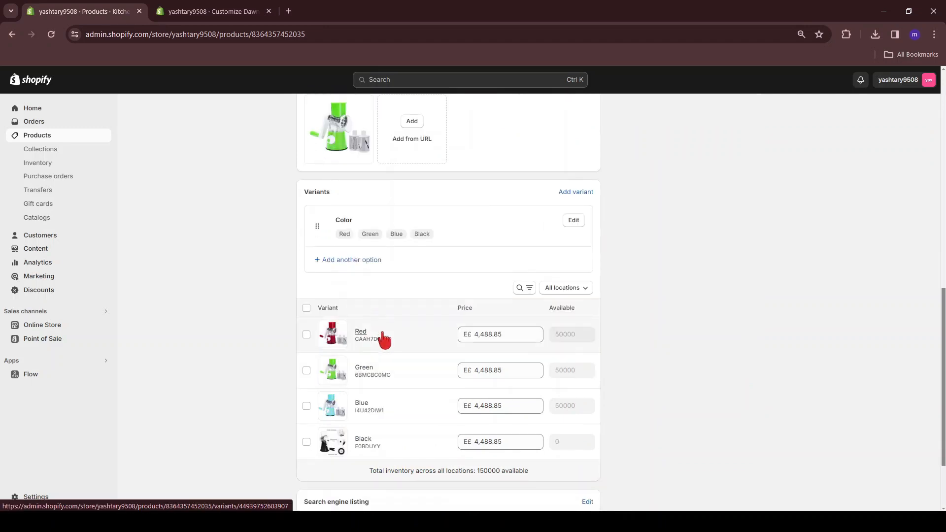
{"action": "scroll", "coordinate": [407, 408], "scroll_direction": "down", "scroll_amount": 2}
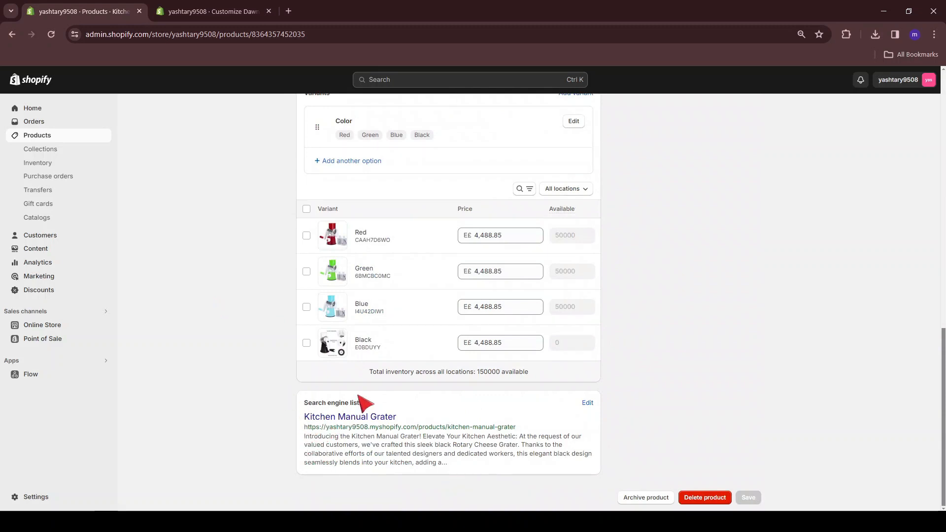
{"action": "scroll", "coordinate": [361, 399], "scroll_direction": "up", "scroll_amount": 15}
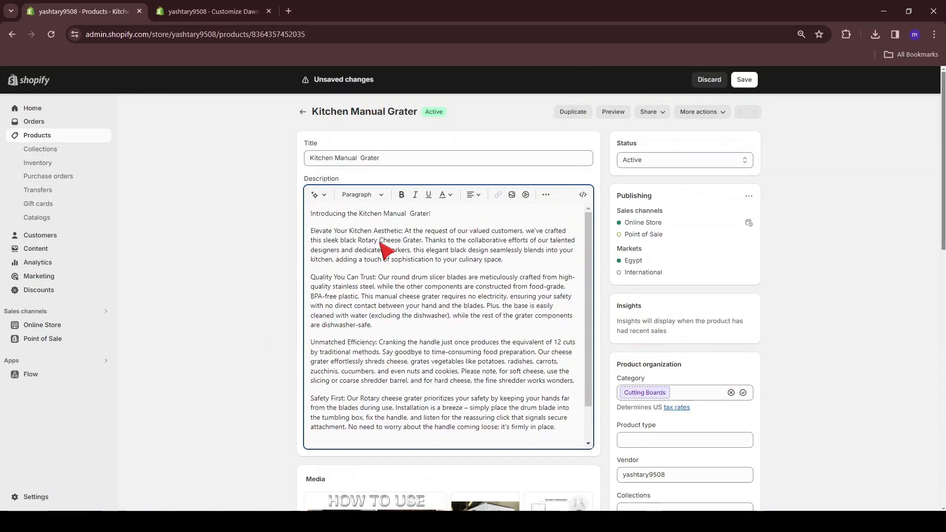
Save the Kitchen Manual Grater product and preview its store page, checking the Green and Red color options and the description.
{"action": "left_click", "coordinate": [742, 80]}
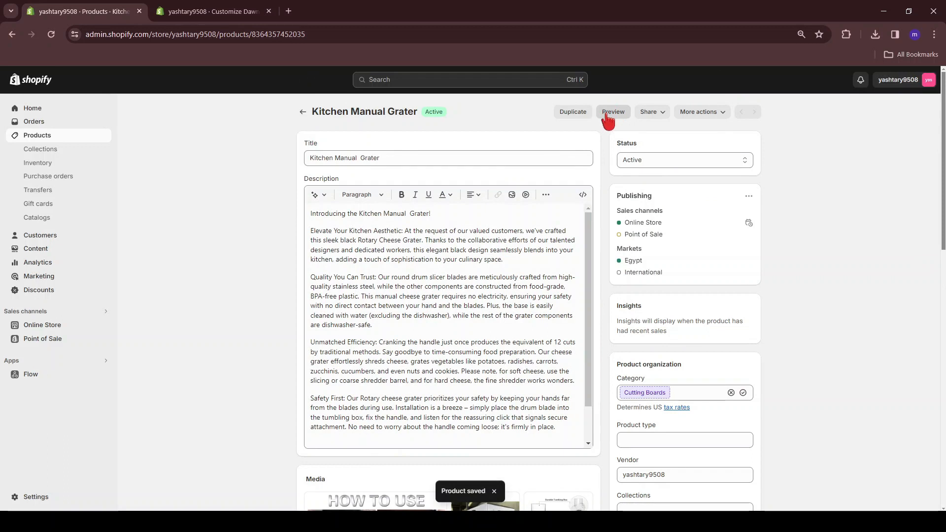
{"action": "left_click", "coordinate": [608, 115]}
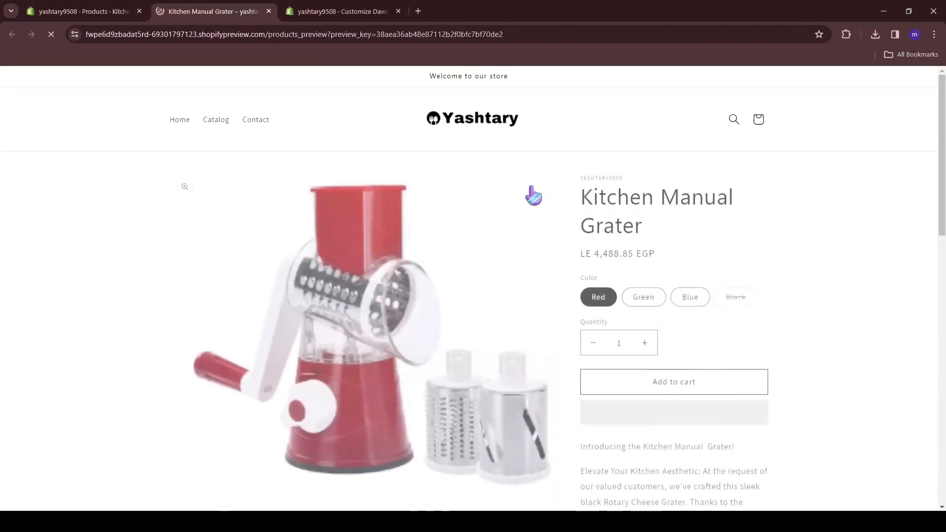
{"action": "scroll", "coordinate": [340, 256], "scroll_direction": "down", "scroll_amount": 1}
{"action": "left_click", "coordinate": [340, 257]}
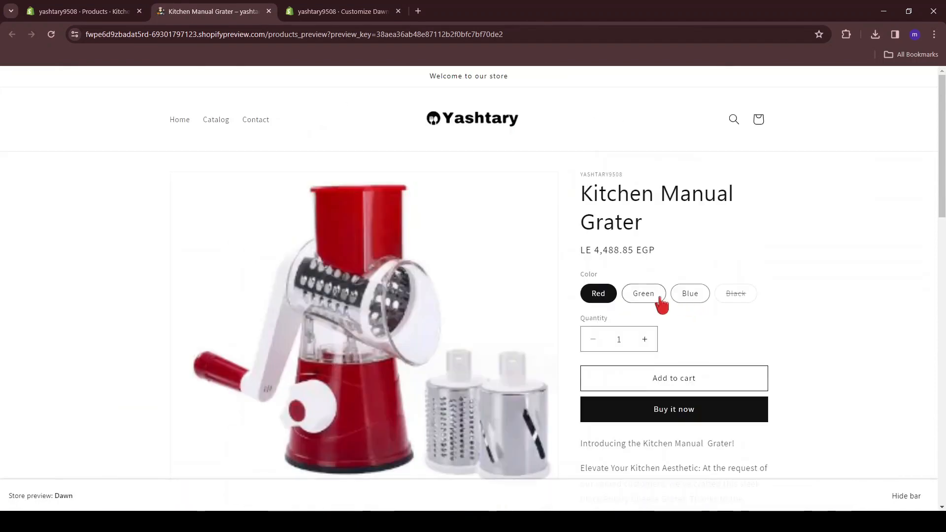
{"action": "left_click", "coordinate": [647, 297]}
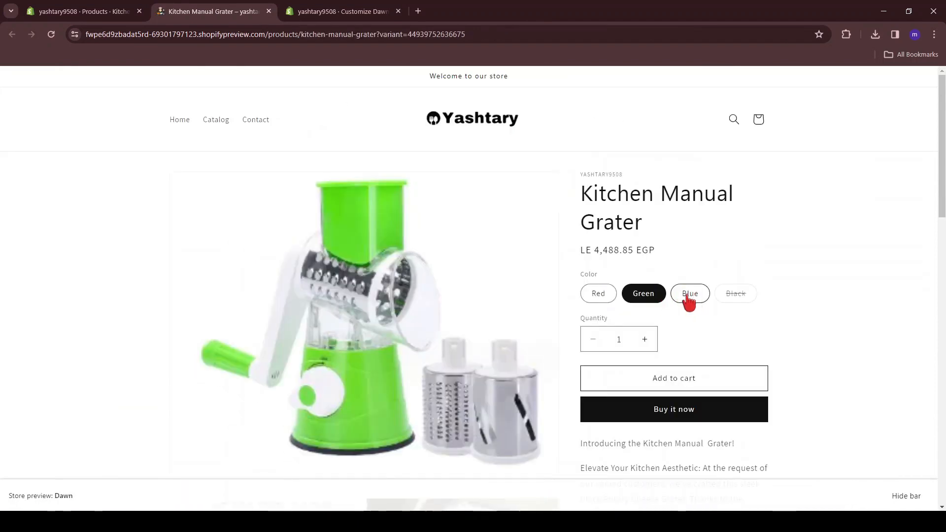
{"action": "left_click", "coordinate": [598, 297]}
{"action": "left_click", "coordinate": [637, 300]}
{"action": "scroll", "coordinate": [665, 357], "scroll_direction": "down", "scroll_amount": 2}
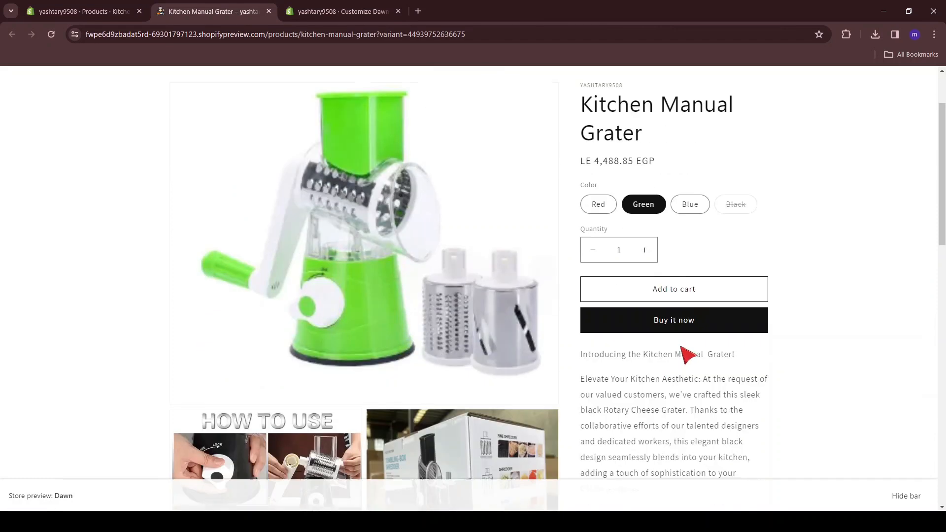
{"action": "scroll", "coordinate": [695, 323], "scroll_direction": "down", "scroll_amount": 5}
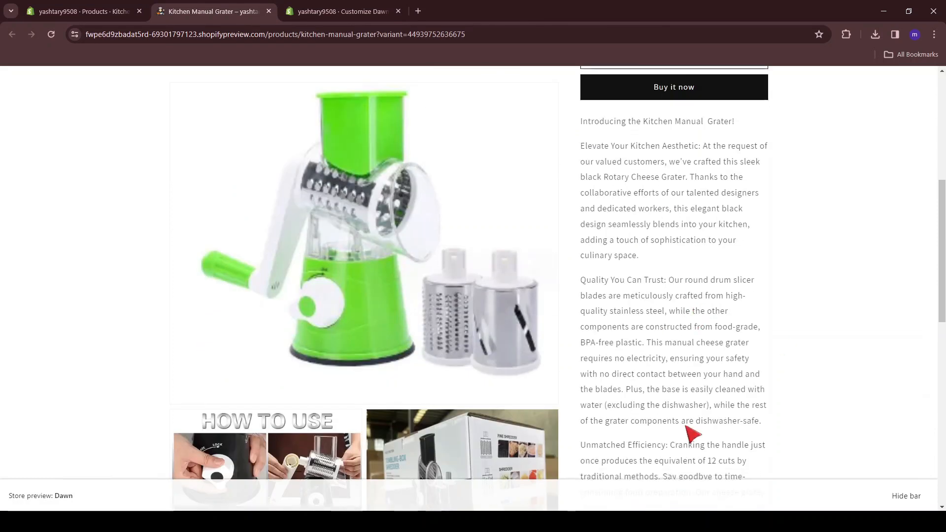
{"action": "scroll", "coordinate": [683, 389], "scroll_direction": "up", "scroll_amount": 7}
Return to the store's product list and check the home page's Collections section in the theme editor.
{"action": "left_click", "coordinate": [83, 11]}
{"action": "left_click", "coordinate": [299, 120]}
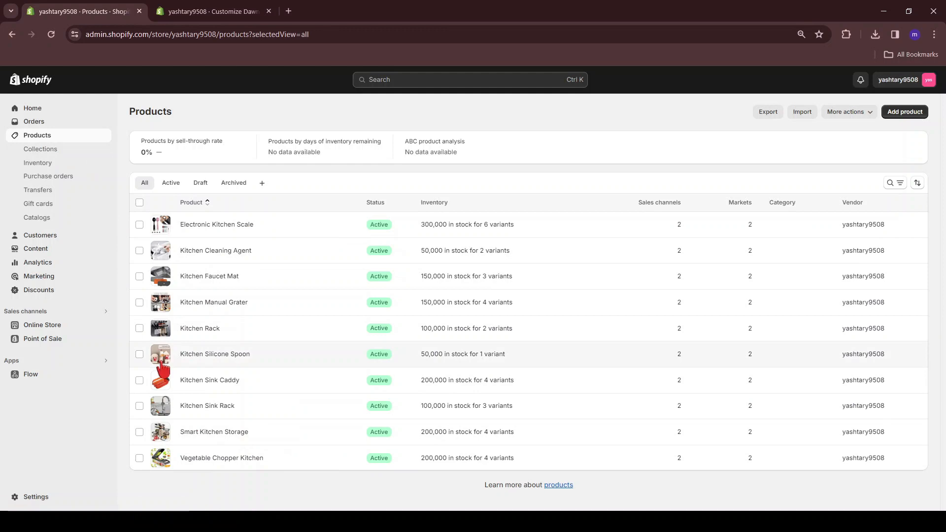
{"action": "key", "text": "ctrl+Tab"}
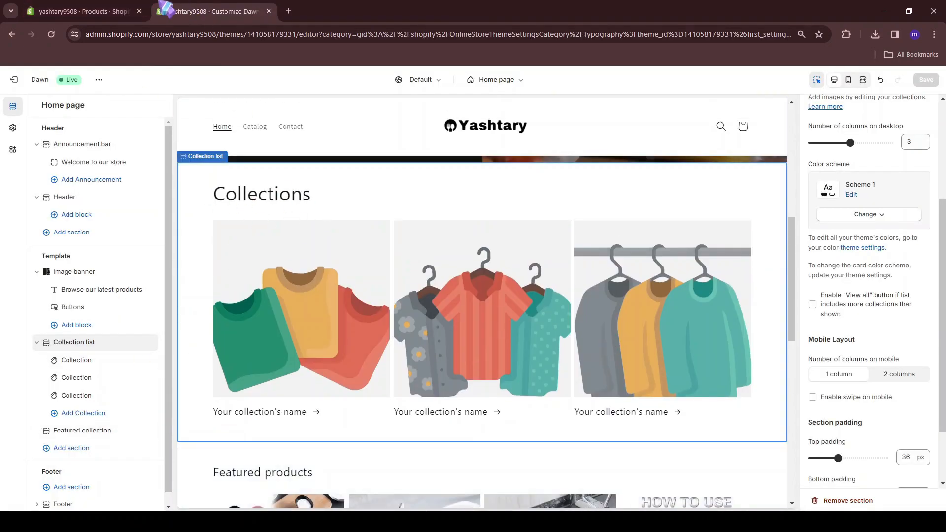
{"action": "key", "text": "ctrl+Tab"}
Open a new collection form from the Collections list and examine its description and image fields against the home page's Collections section.
{"action": "left_click", "coordinate": [52, 154]}
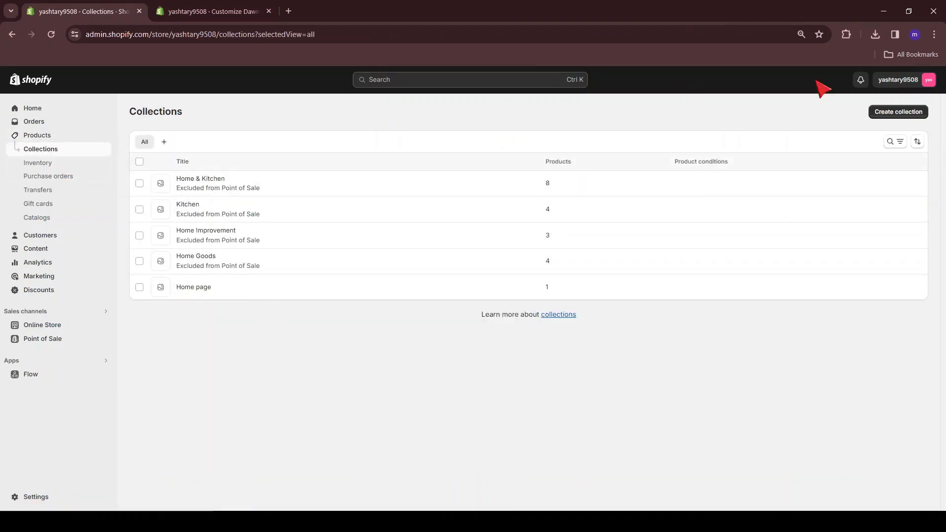
{"action": "left_click", "coordinate": [893, 120]}
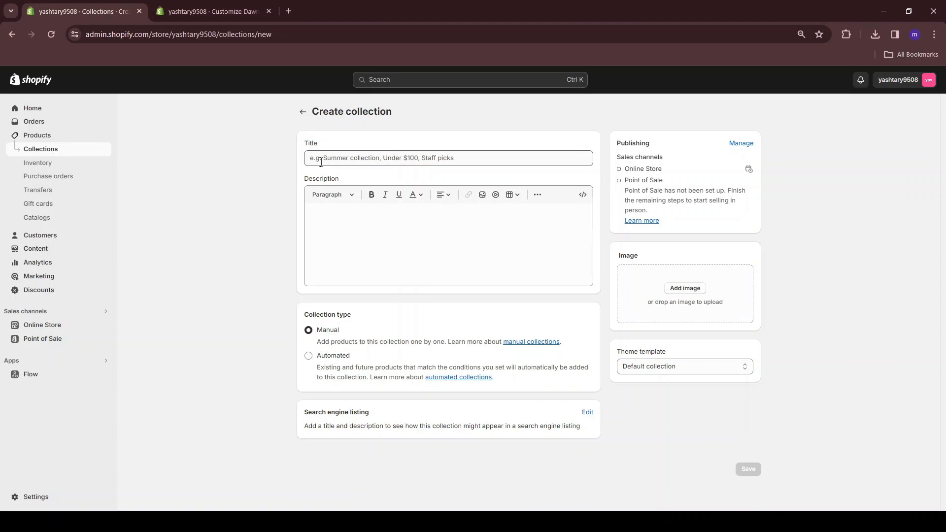
{"action": "left_click", "coordinate": [375, 217]}
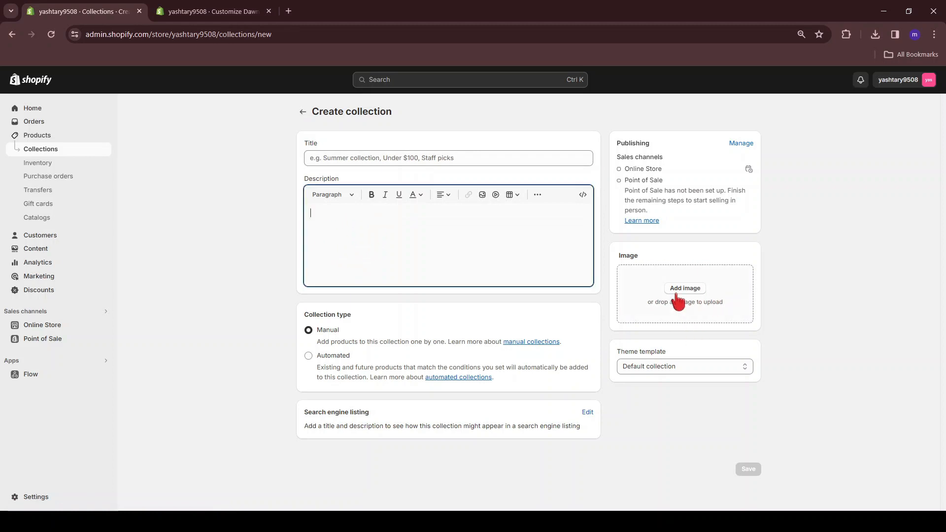
{"action": "left_click", "coordinate": [209, 11]}
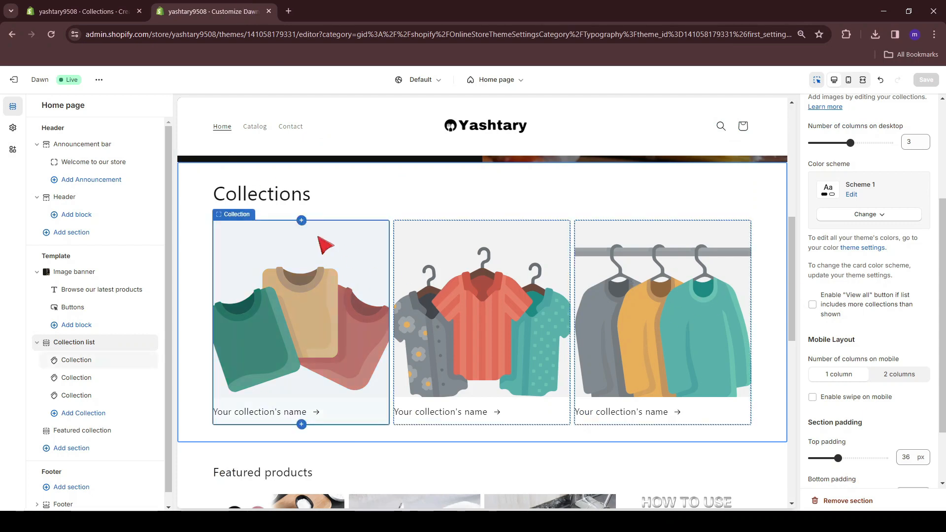
{"action": "left_click", "coordinate": [135, 10]}
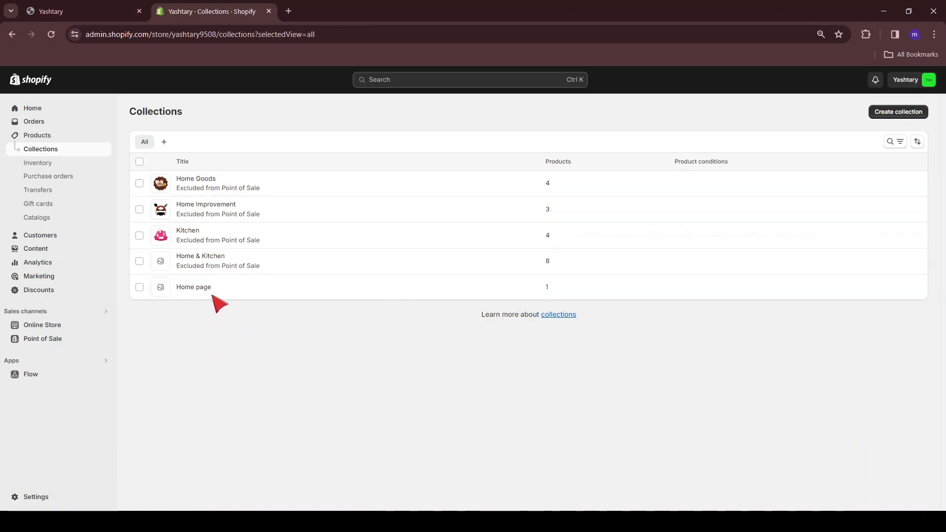
Add the Electronic Kitchen Scale, Kitchen Cleaning Agent and Kitchen Faucet Mat products to the Home page collection and save.
{"action": "left_click", "coordinate": [52, 138]}
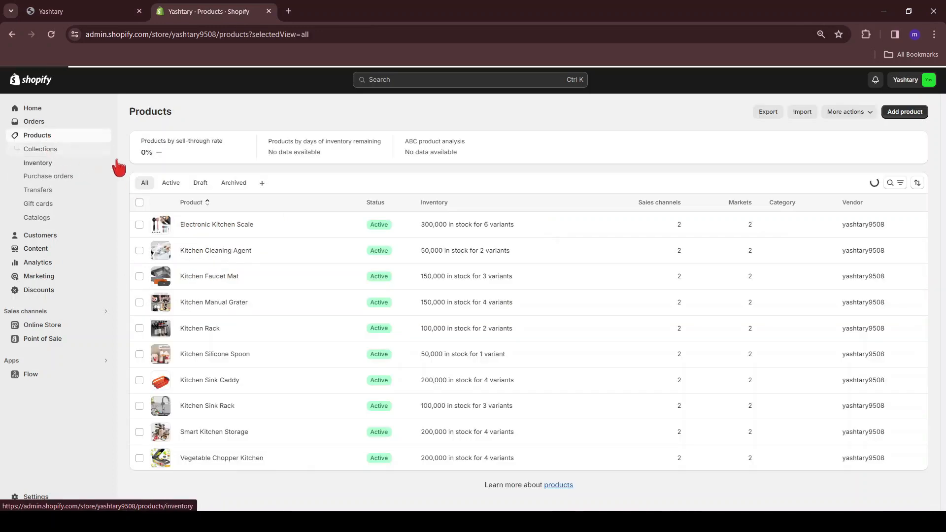
{"action": "left_click", "coordinate": [139, 224]}
{"action": "left_click", "coordinate": [139, 250]}
{"action": "left_click", "coordinate": [139, 276]}
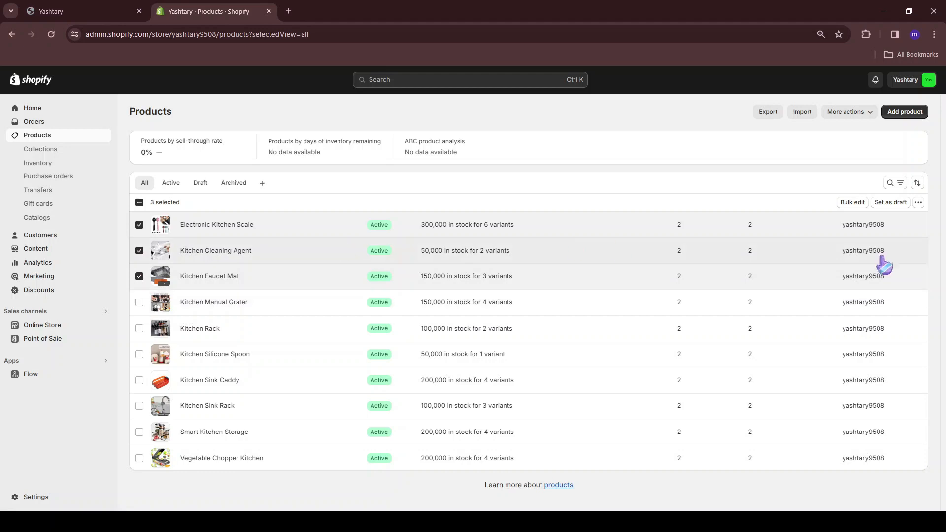
{"action": "left_click", "coordinate": [919, 204]}
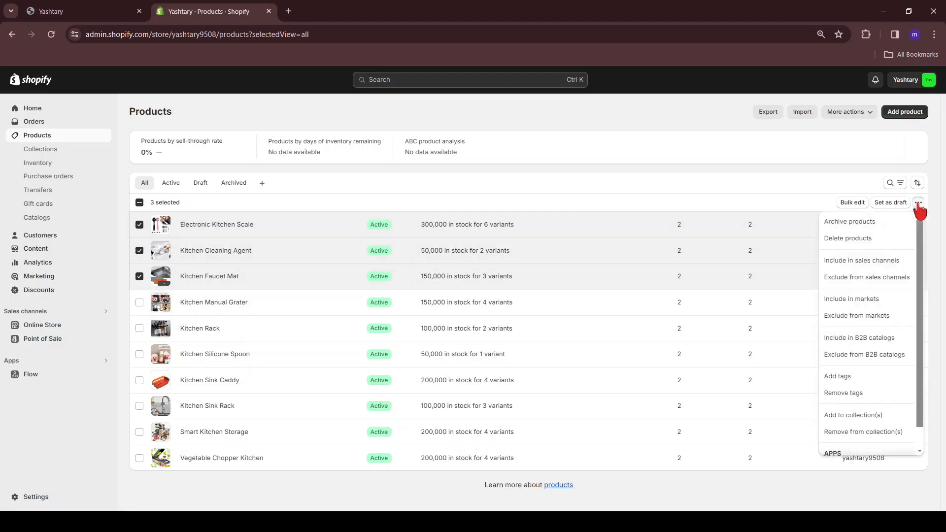
{"action": "scroll", "coordinate": [858, 345], "scroll_direction": "down", "scroll_amount": 1}
{"action": "scroll", "coordinate": [838, 384], "scroll_direction": "up", "scroll_amount": 1}
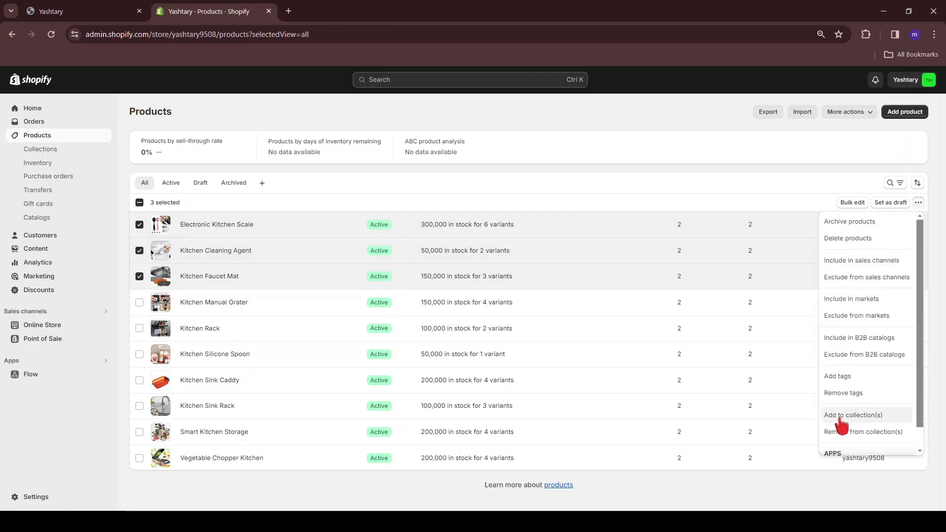
{"action": "left_click", "coordinate": [876, 417]}
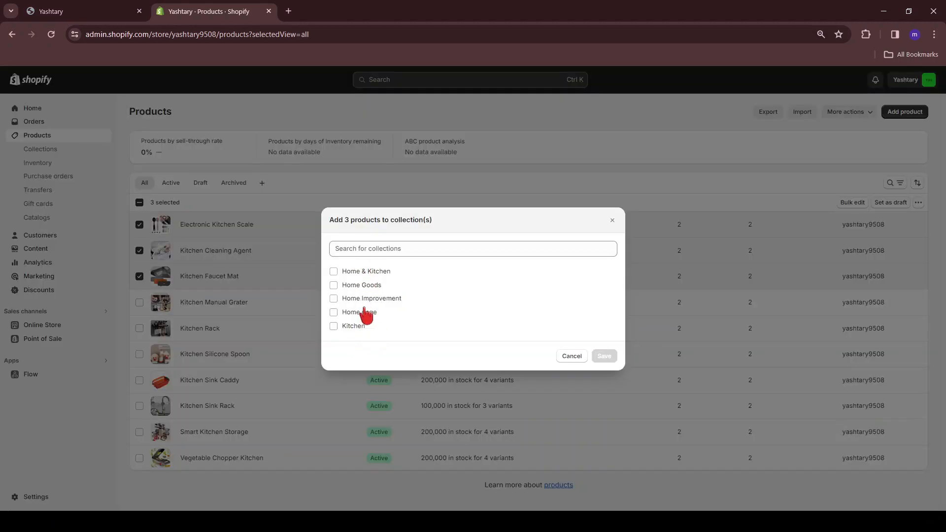
{"action": "left_click", "coordinate": [366, 315]}
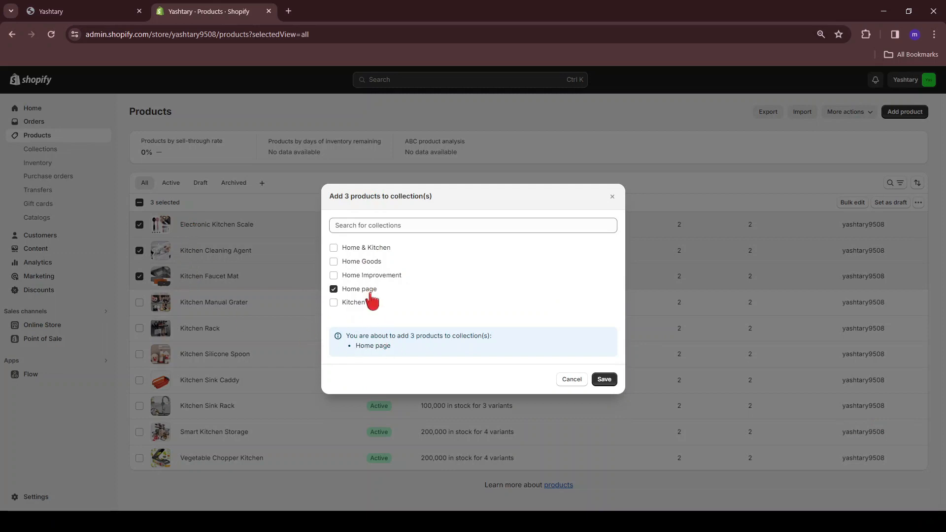
{"action": "left_click", "coordinate": [604, 381]}
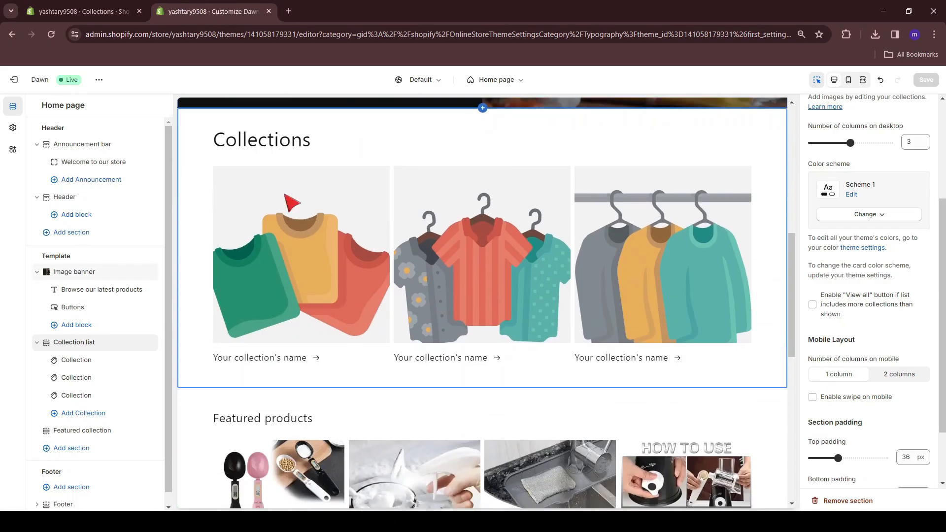
Assign the Home Goods collection to the first block of the home page's Collection list section in the theme editor.
{"action": "scroll", "coordinate": [464, 381], "scroll_direction": "down", "scroll_amount": 1}
{"action": "scroll", "coordinate": [464, 381], "scroll_direction": "up", "scroll_amount": 2}
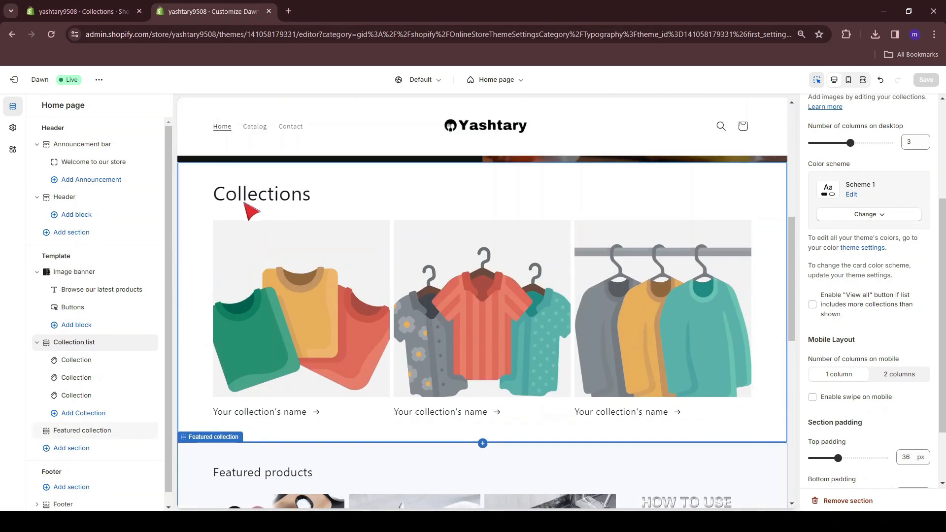
{"action": "left_click", "coordinate": [78, 359]}
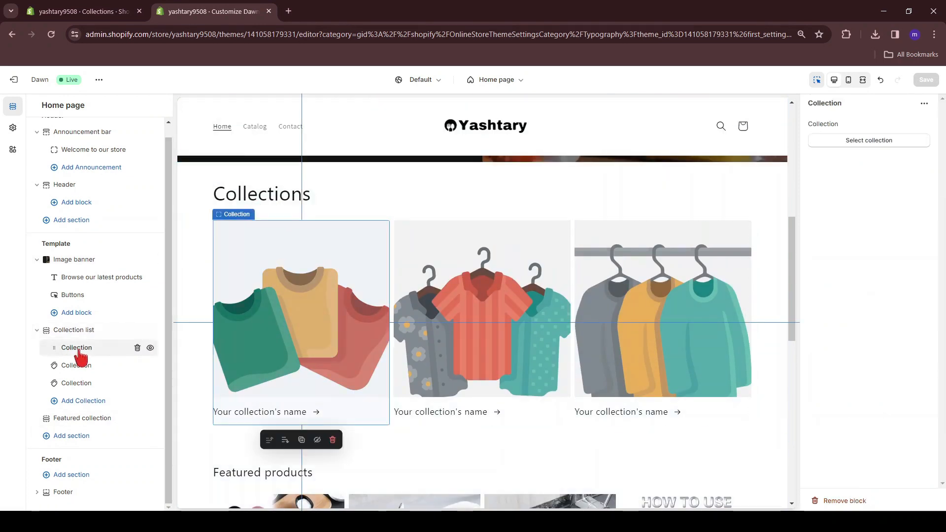
{"action": "left_click", "coordinate": [862, 143]}
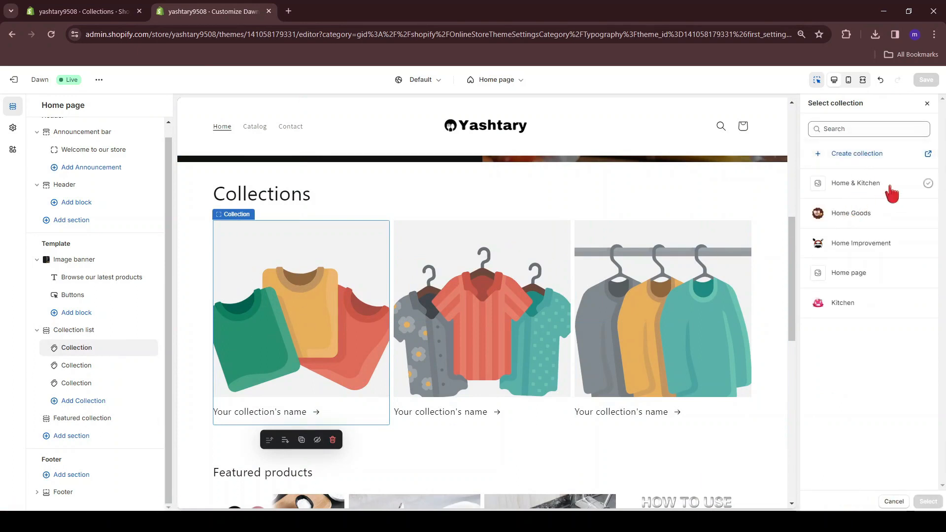
{"action": "left_click", "coordinate": [850, 221]}
{"action": "left_click", "coordinate": [928, 502]}
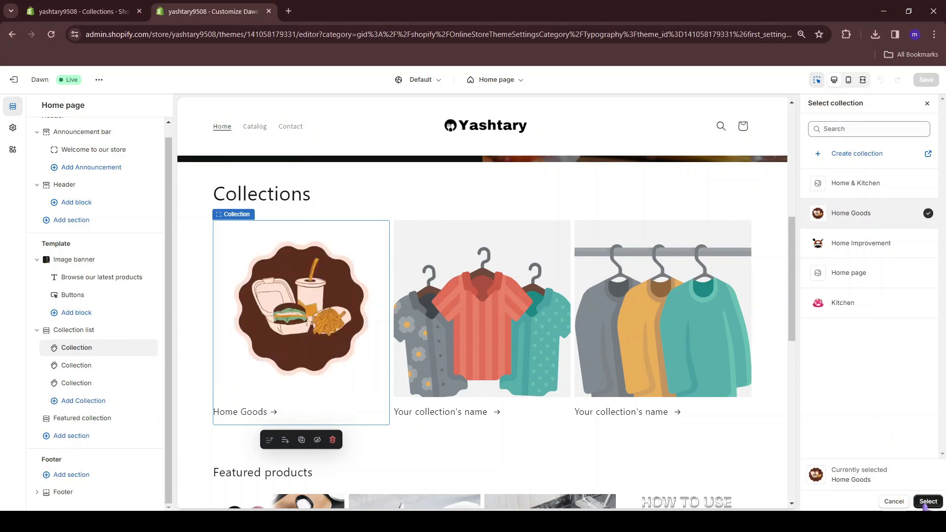
Assign the Home Improvement collection to the second block of the Collection list section.
{"action": "left_click", "coordinate": [471, 284]}
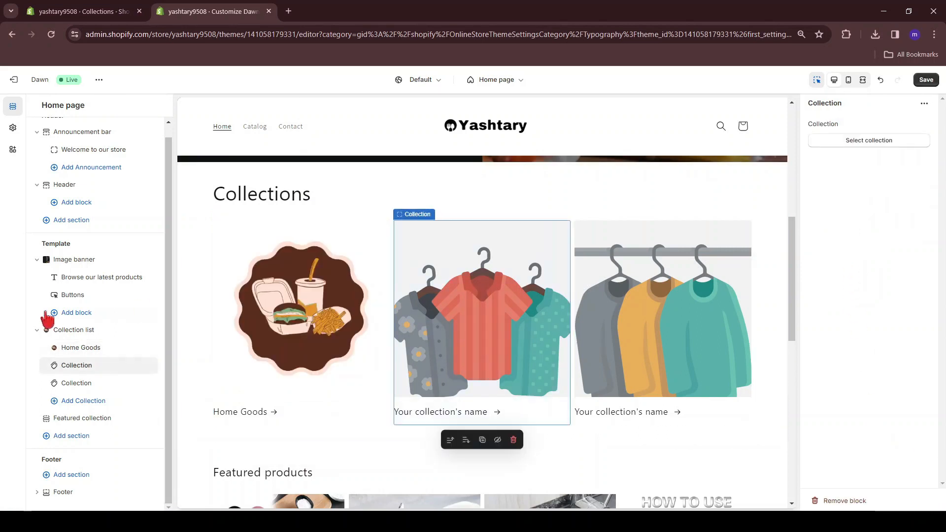
{"action": "left_click", "coordinate": [869, 140]}
{"action": "left_click", "coordinate": [842, 245]}
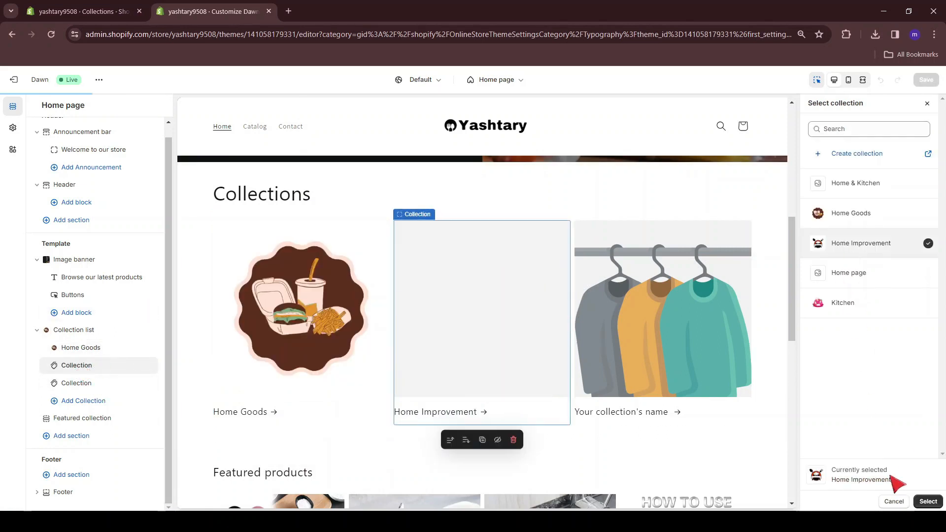
{"action": "left_click", "coordinate": [927, 501]}
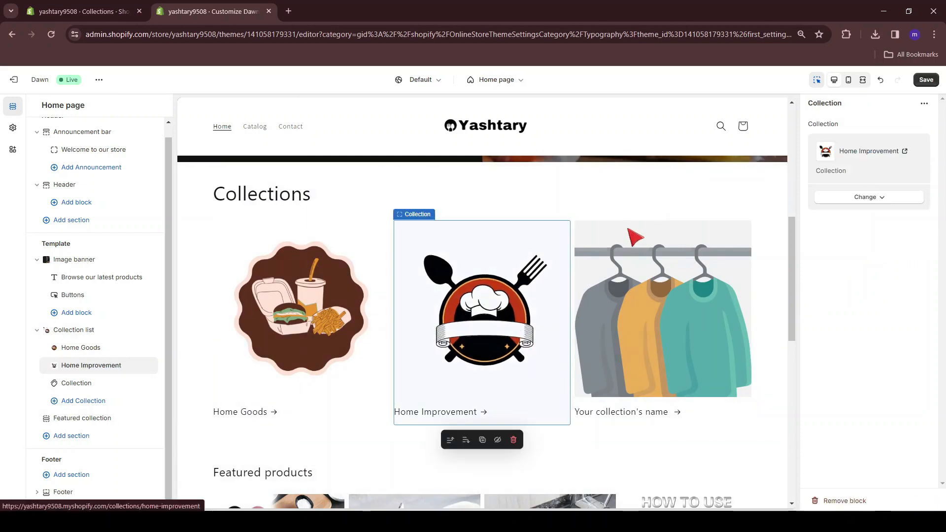
Assign the Kitchen collection to the third block of the Collection list section.
{"action": "left_click", "coordinate": [611, 382]}
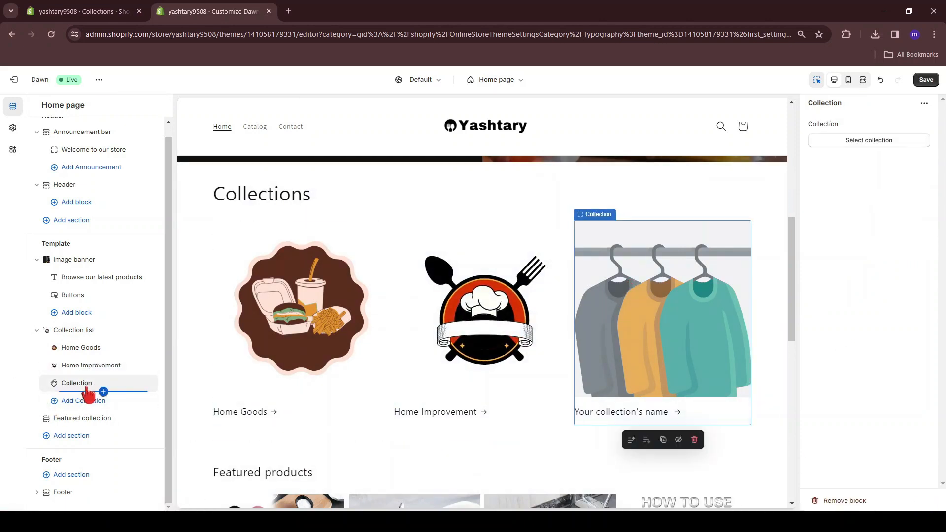
{"action": "left_click", "coordinate": [865, 141]}
{"action": "left_click", "coordinate": [843, 303]}
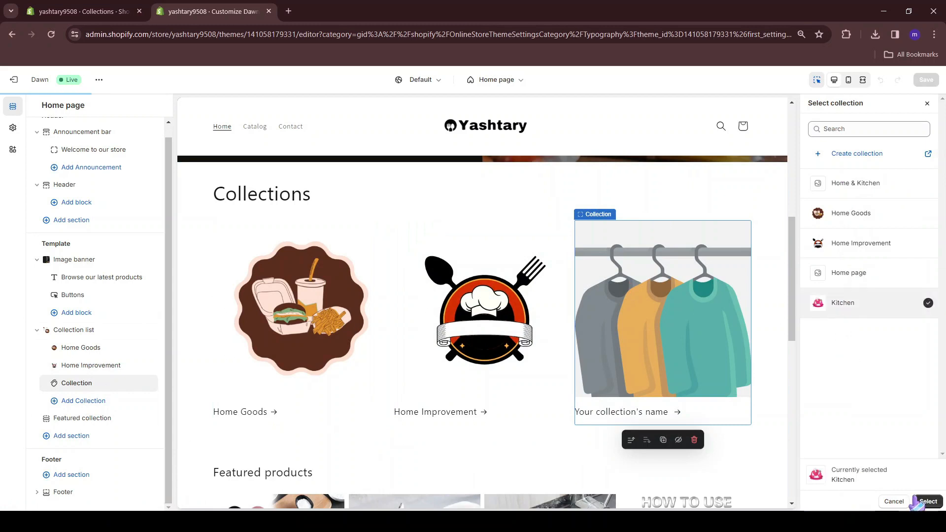
{"action": "left_click", "coordinate": [928, 501]}
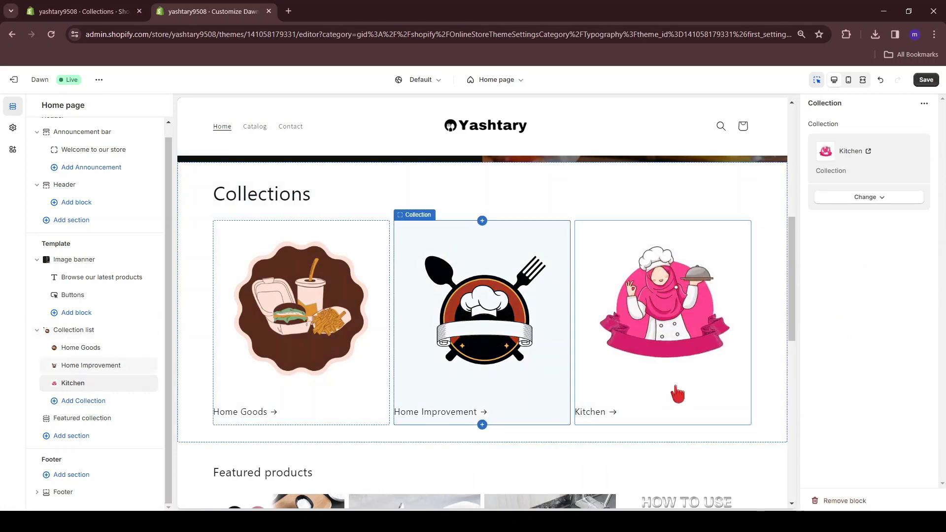
Check the Featured products section in the home page preview and save the theme changes.
{"action": "scroll", "coordinate": [678, 393], "scroll_direction": "down", "scroll_amount": 5}
{"action": "scroll", "coordinate": [217, 335], "scroll_direction": "down", "scroll_amount": 5}
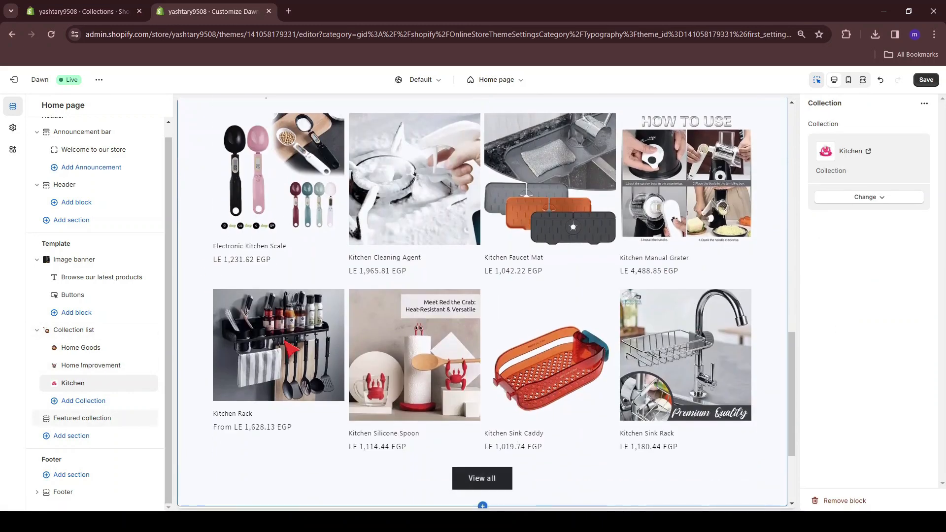
{"action": "scroll", "coordinate": [640, 274], "scroll_direction": "up", "scroll_amount": 2}
{"action": "scroll", "coordinate": [616, 323], "scroll_direction": "up", "scroll_amount": 2}
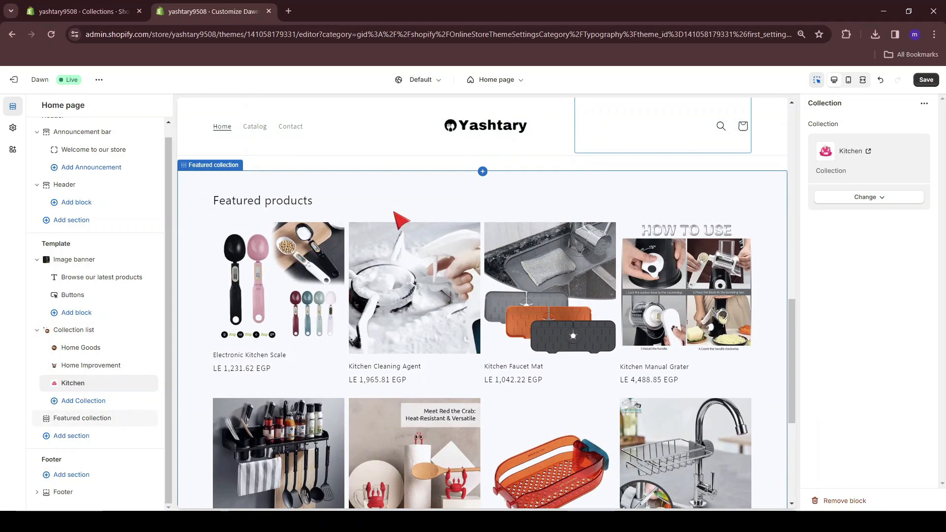
{"action": "scroll", "coordinate": [243, 120], "scroll_direction": "up", "scroll_amount": 6}
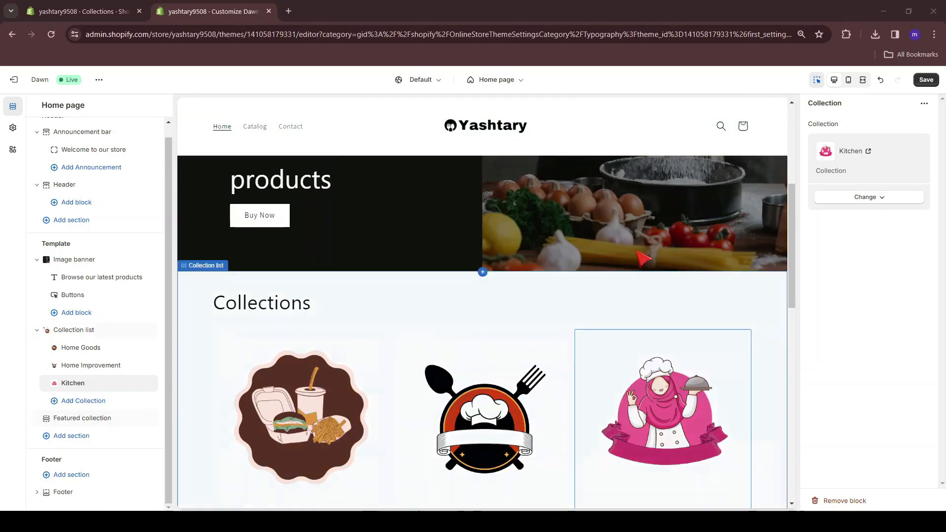
{"action": "left_click", "coordinate": [926, 80]}
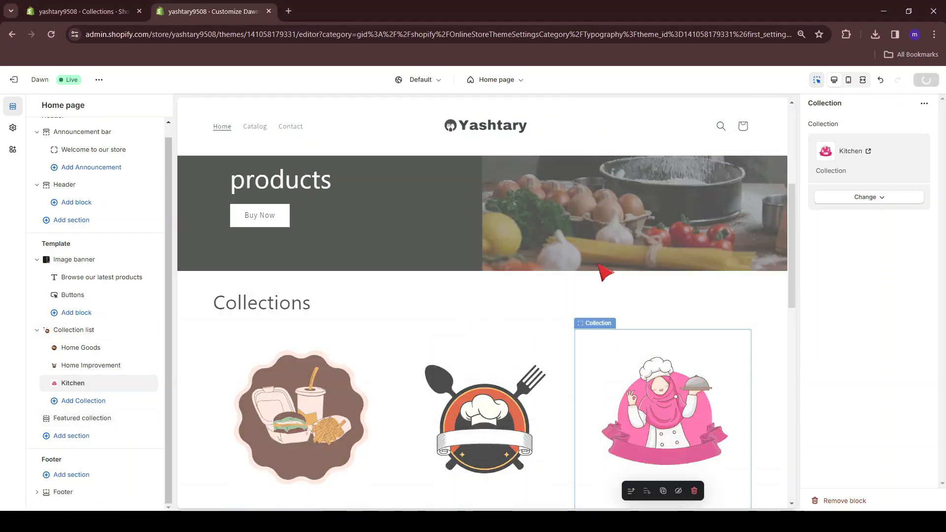
{"action": "scroll", "coordinate": [474, 338], "scroll_direction": "down", "scroll_amount": 4}
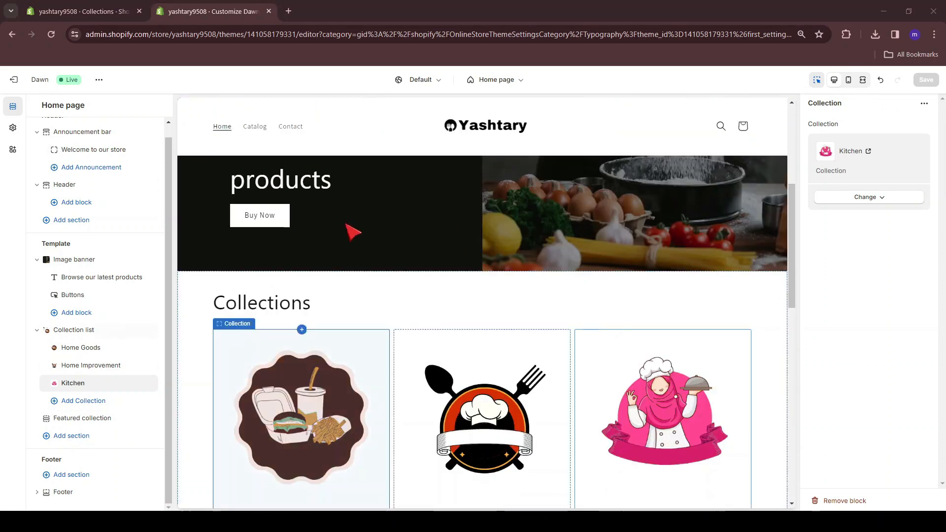
{"action": "left_click", "coordinate": [424, 4]}
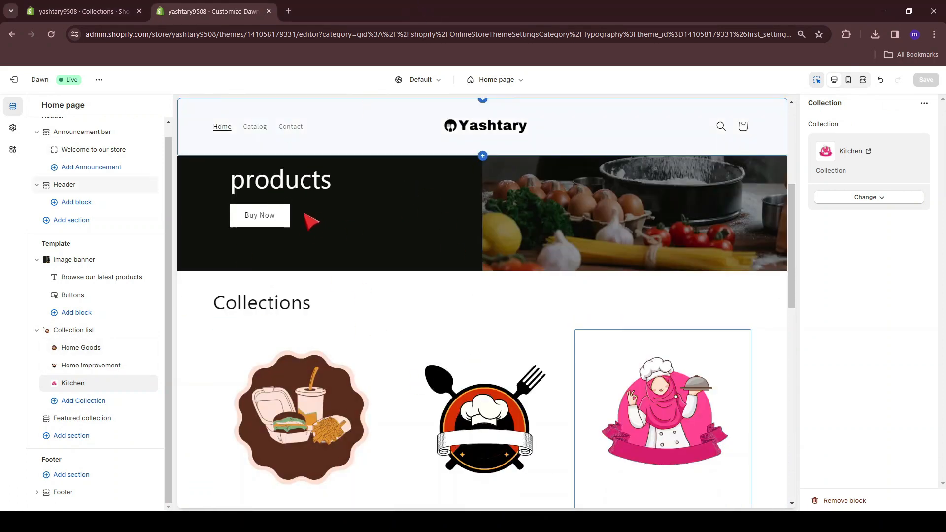
View the live store and check its banner, Collections section and the product catalog that the Buy Now button leads to.
{"action": "left_click", "coordinate": [99, 80]}
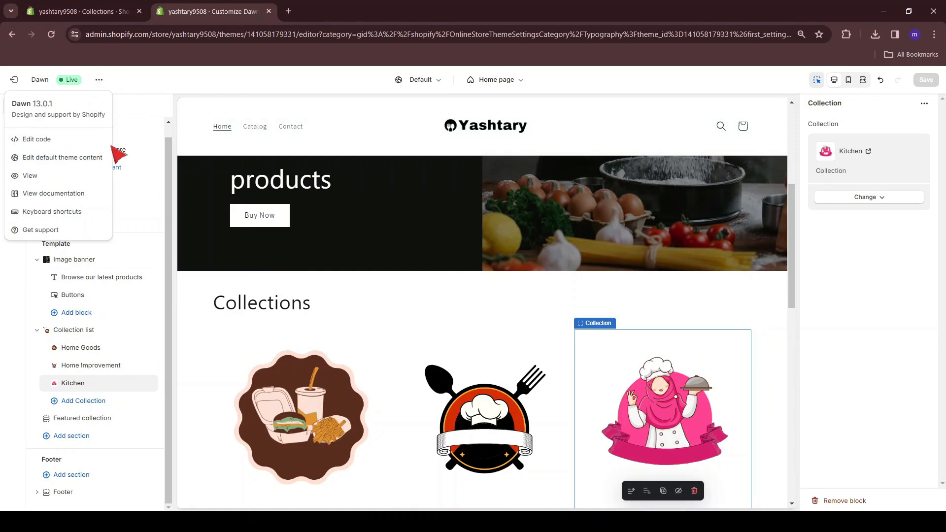
{"action": "left_click", "coordinate": [29, 176]}
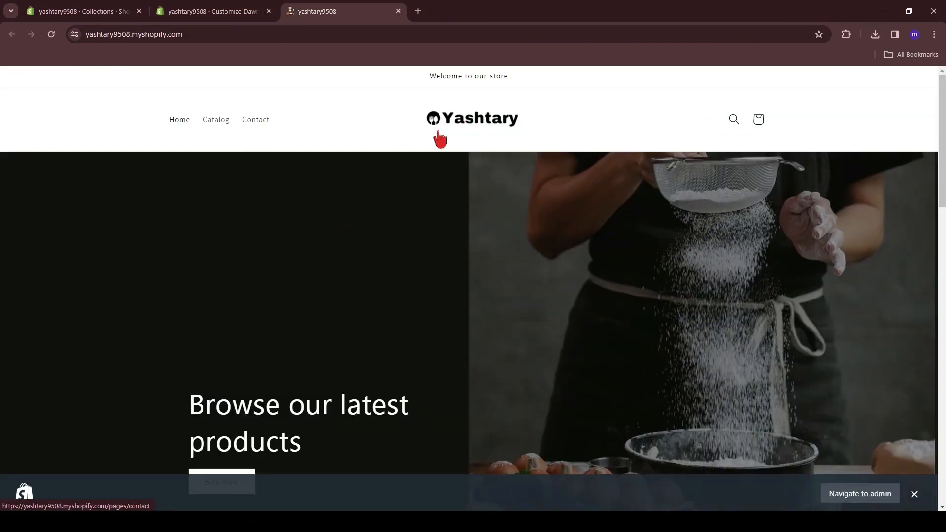
{"action": "scroll", "coordinate": [429, 207], "scroll_direction": "down", "scroll_amount": 2}
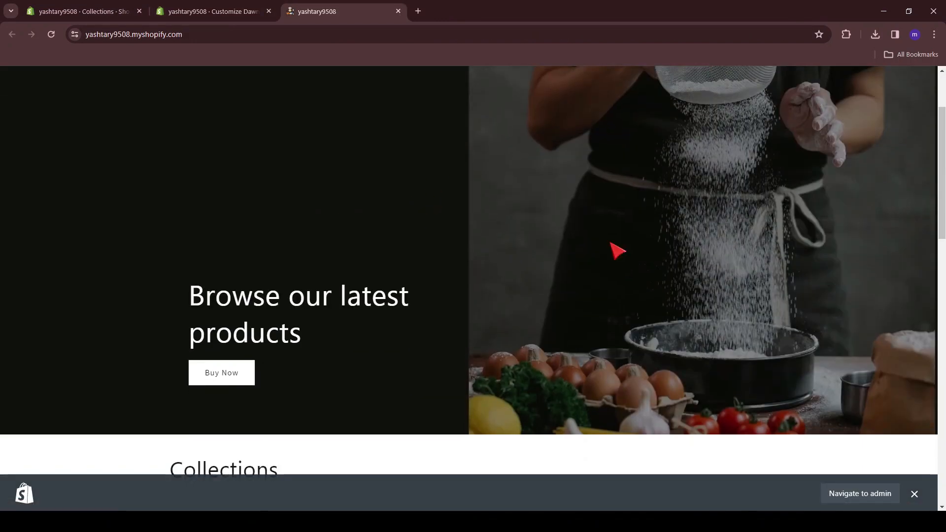
{"action": "scroll", "coordinate": [512, 190], "scroll_direction": "down", "scroll_amount": 3}
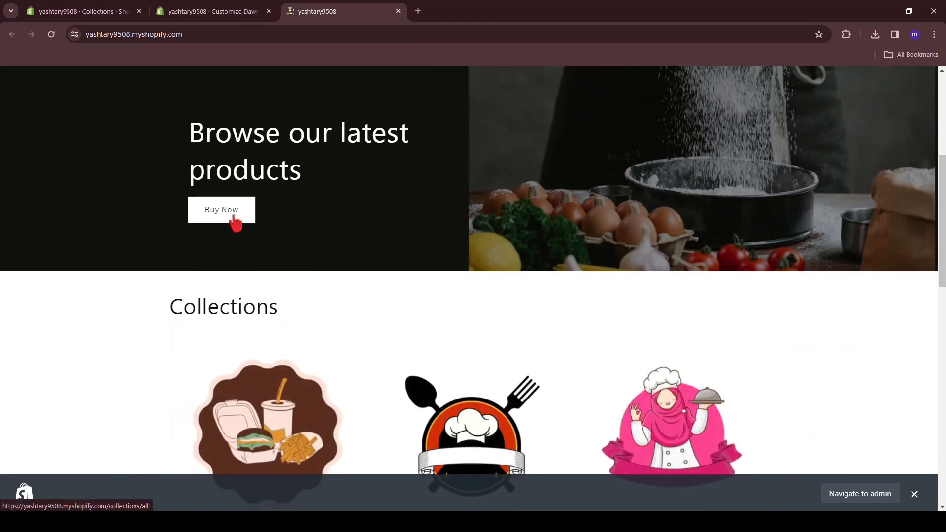
{"action": "scroll", "coordinate": [382, 166], "scroll_direction": "down", "scroll_amount": 1}
{"action": "scroll", "coordinate": [758, 239], "scroll_direction": "up", "scroll_amount": 1}
{"action": "scroll", "coordinate": [649, 344], "scroll_direction": "down", "scroll_amount": 7}
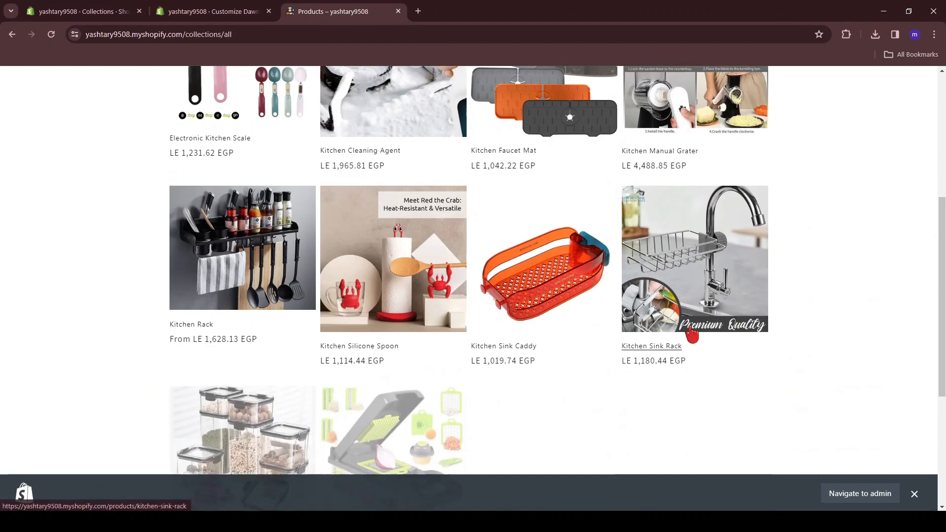
{"action": "scroll", "coordinate": [194, 416], "scroll_direction": "up", "scroll_amount": 7}
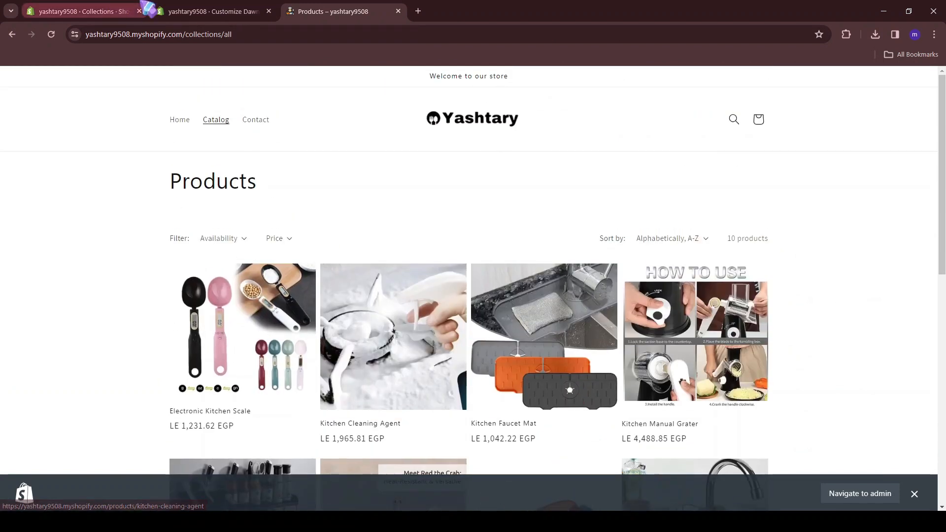
Link the banner's Buy Now button to the Electronic Kitchen Scale product in the theme editor and save.
{"action": "left_click", "coordinate": [211, 11]}
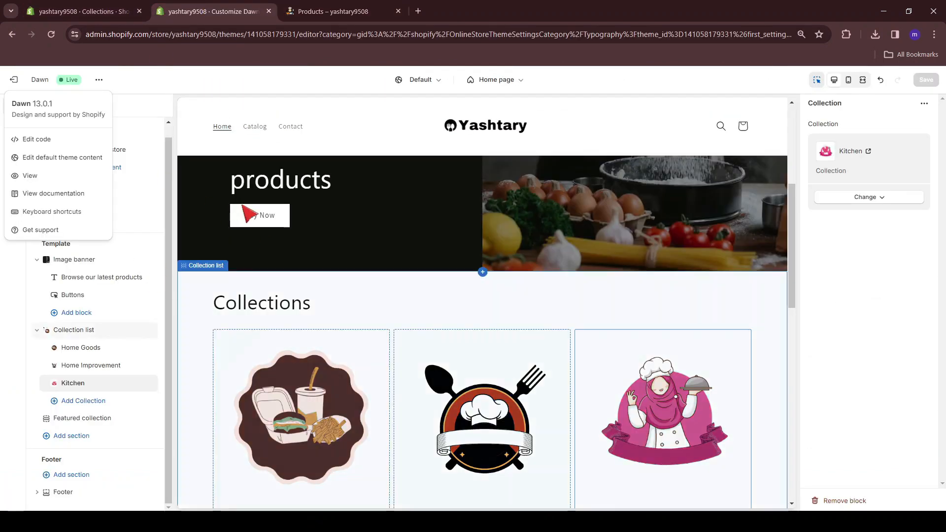
{"action": "left_click", "coordinate": [258, 218]}
{"action": "left_click", "coordinate": [855, 188]}
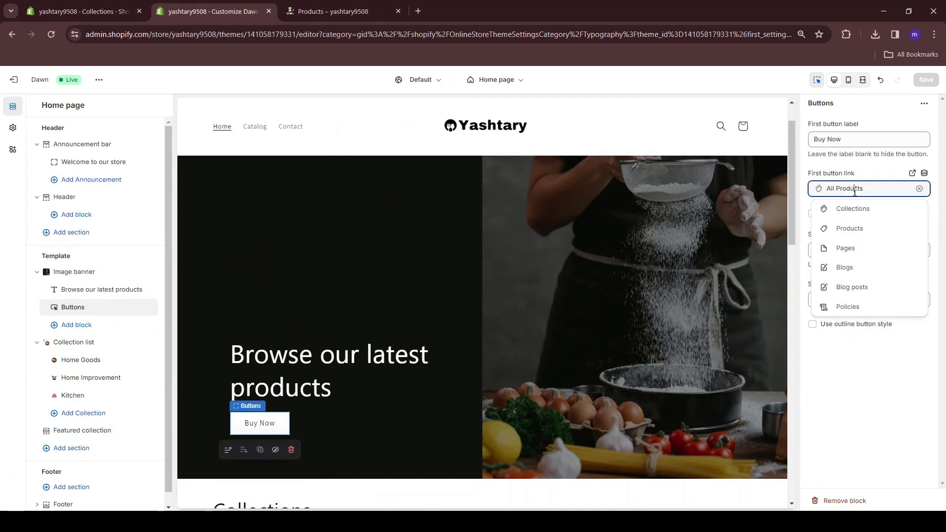
{"action": "left_click", "coordinate": [850, 230]}
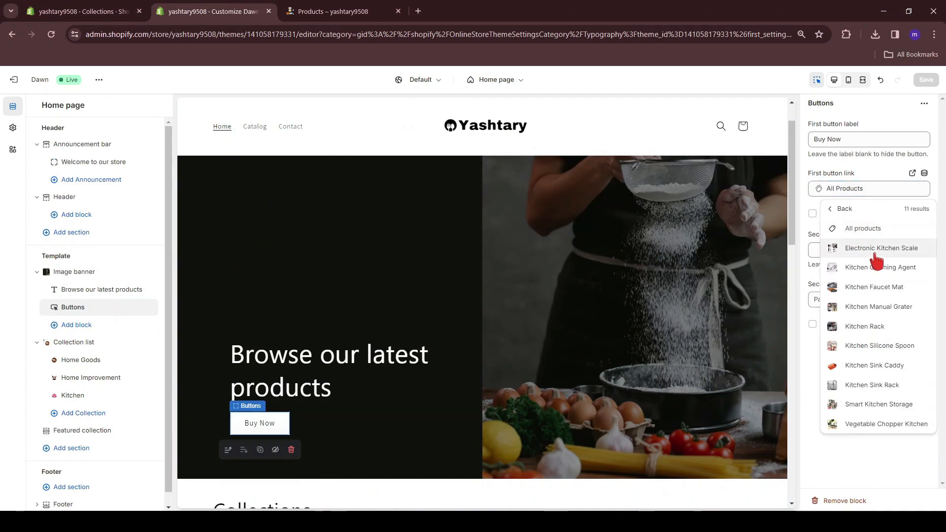
{"action": "left_click", "coordinate": [875, 252]}
{"action": "left_click", "coordinate": [926, 80]}
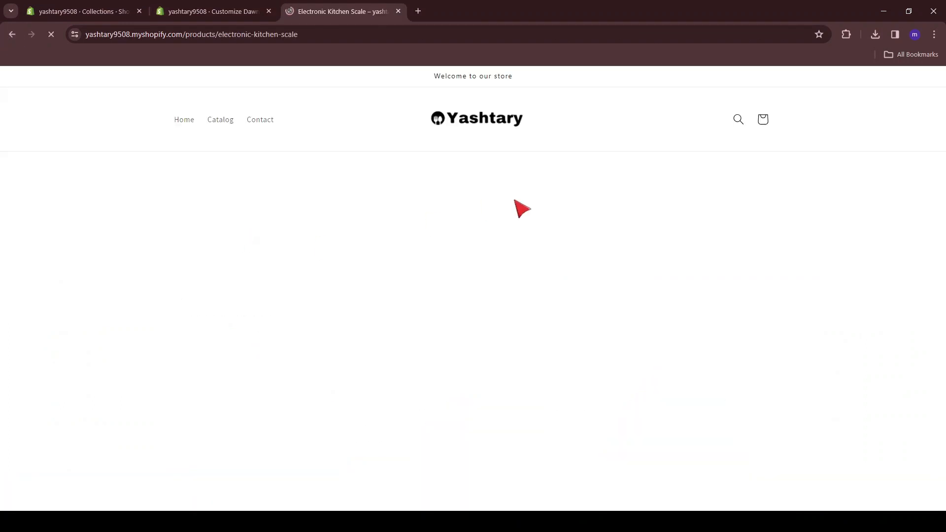
Check the Electronic Kitchen Scale page on the live store and return to the home page's Collections section.
{"action": "scroll", "coordinate": [218, 238], "scroll_direction": "down", "scroll_amount": 2}
{"action": "scroll", "coordinate": [714, 269], "scroll_direction": "down", "scroll_amount": 3}
{"action": "scroll", "coordinate": [676, 303], "scroll_direction": "up", "scroll_amount": 5}
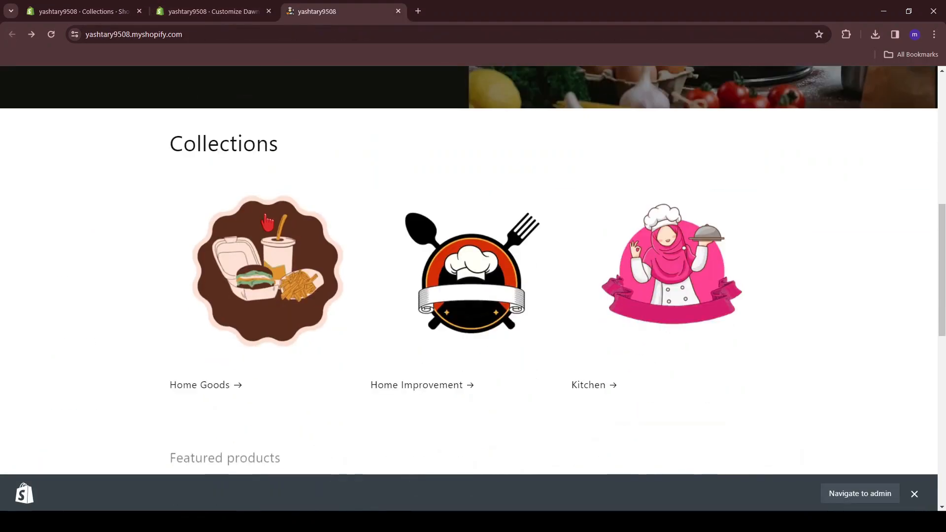
{"action": "scroll", "coordinate": [559, 133], "scroll_direction": "down", "scroll_amount": 1}
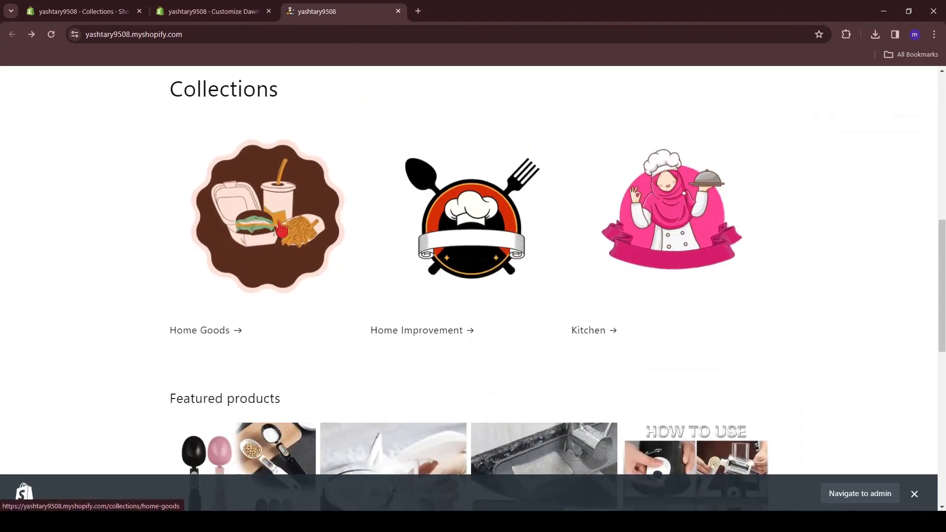
Check the Home Goods collection page on the live store and the Featured products section of the home page.
{"action": "scroll", "coordinate": [394, 316], "scroll_direction": "down", "scroll_amount": 1}
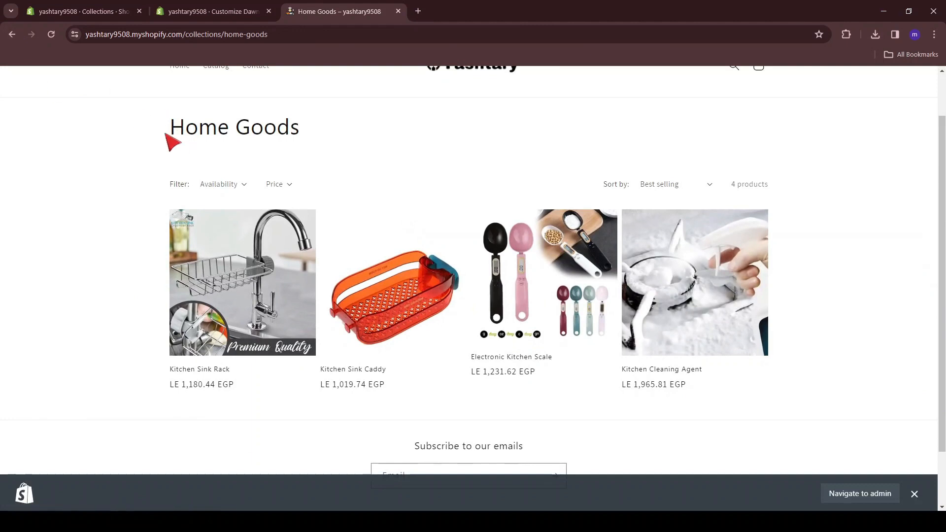
{"action": "left_click_drag", "start_coordinate": [169, 139], "coordinate": [346, 143]}
{"action": "left_click", "coordinate": [347, 142]}
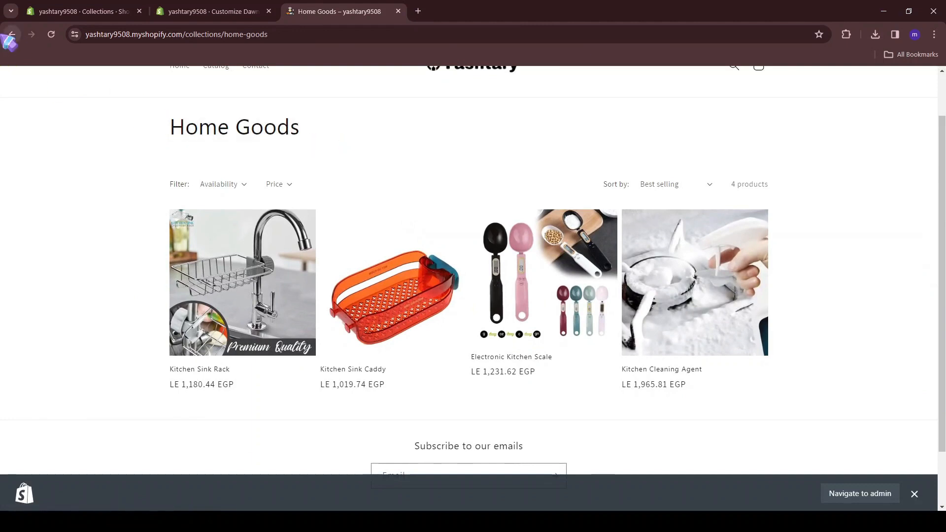
{"action": "left_click", "coordinate": [12, 34]}
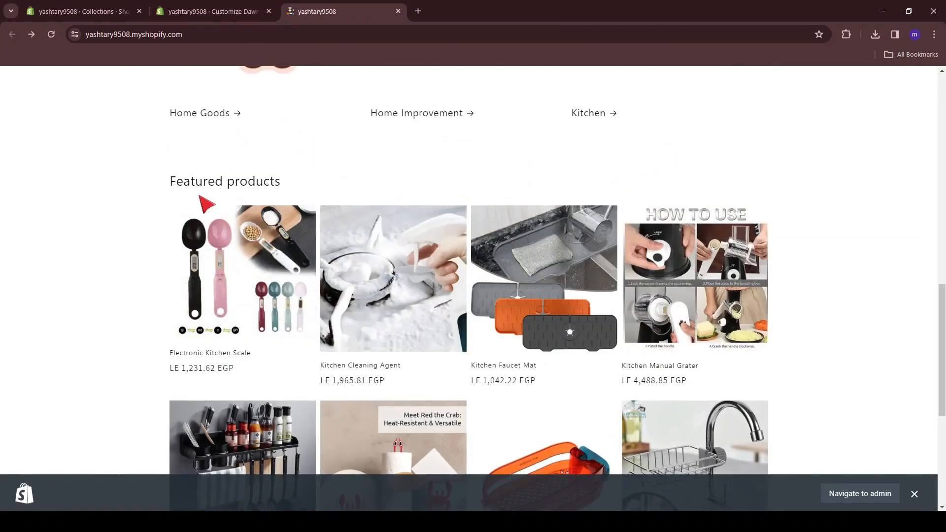
{"action": "scroll", "coordinate": [200, 197], "scroll_direction": "down", "scroll_amount": 4}
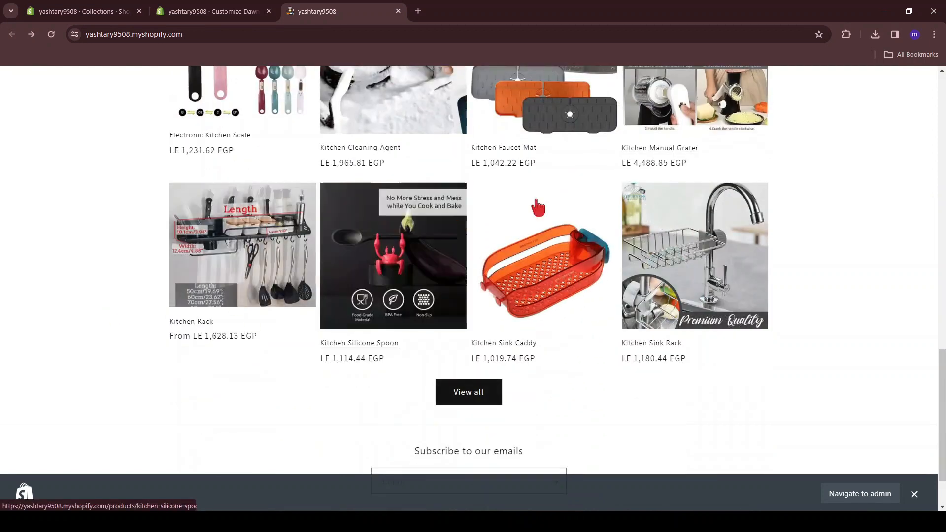
{"action": "scroll", "coordinate": [538, 207], "scroll_direction": "up", "scroll_amount": 4}
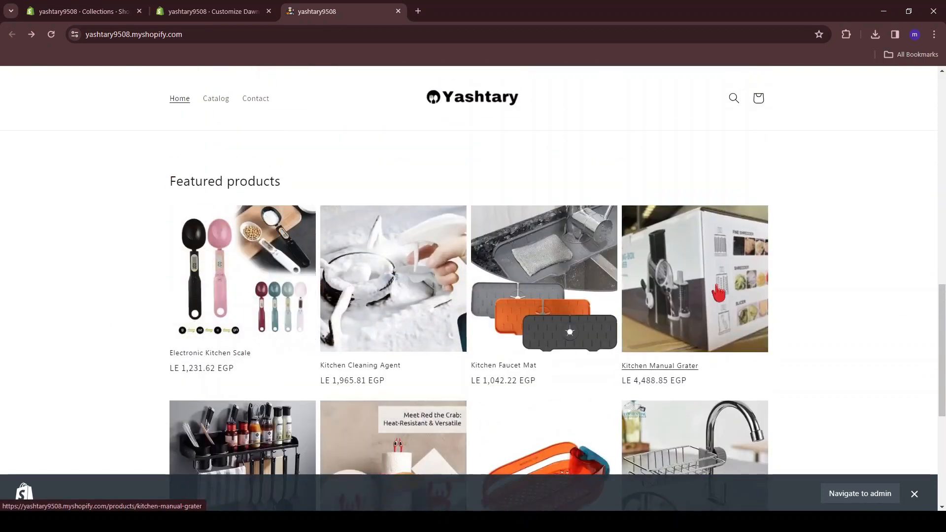
{"action": "scroll", "coordinate": [719, 292], "scroll_direction": "up", "scroll_amount": 8}
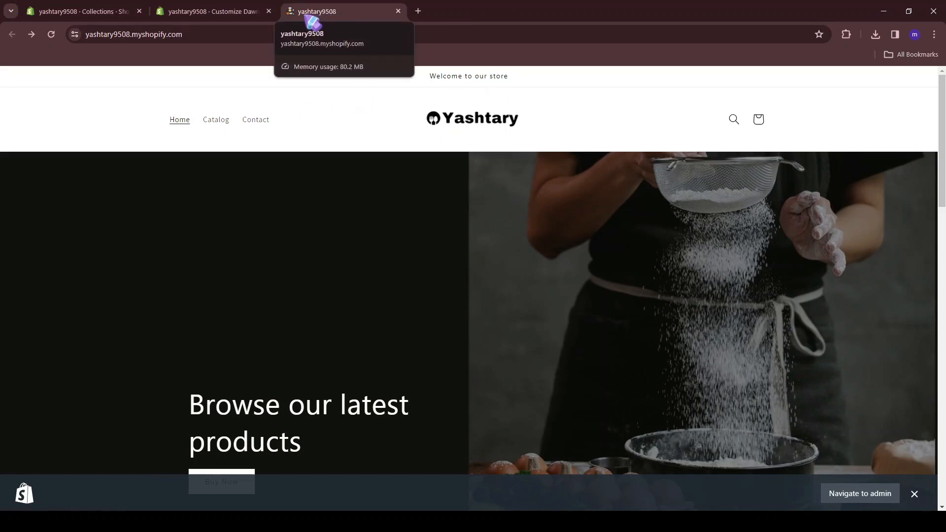
Replace the announcement bar's welcome text with "Get 20% off on all items!" in the theme editor and save.
{"action": "left_click_drag", "start_coordinate": [427, 78], "coordinate": [508, 78]}
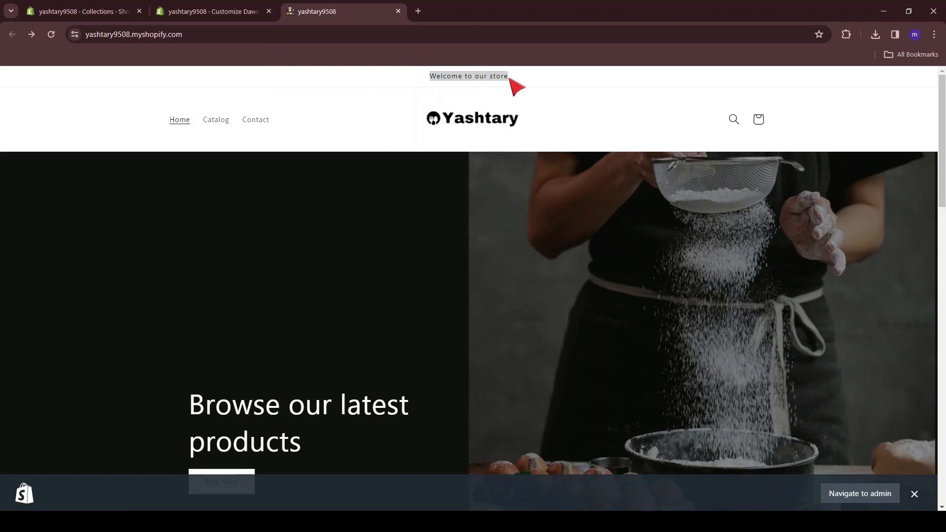
{"action": "left_click", "coordinate": [507, 80]}
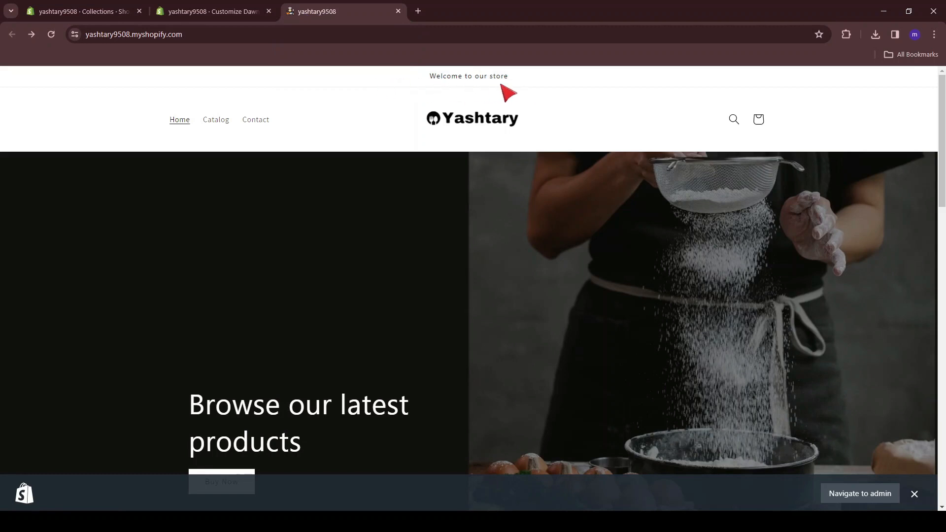
{"action": "key", "text": "ctrl+shift+Tab"}
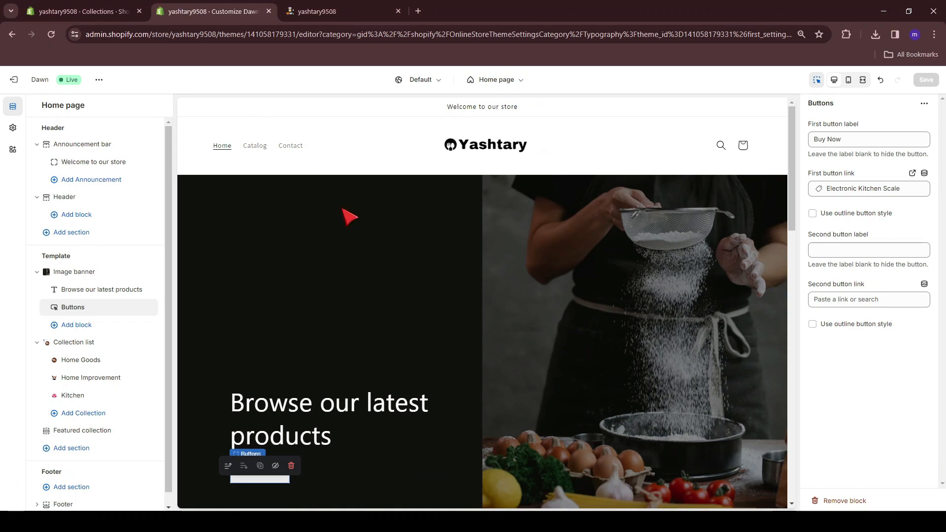
{"action": "left_click", "coordinate": [426, 109]}
{"action": "left_click", "coordinate": [198, 108]}
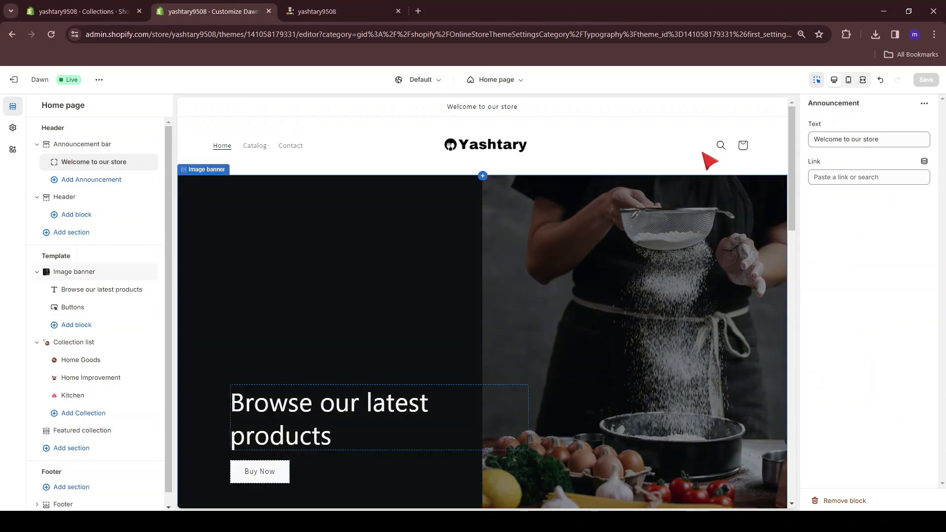
{"action": "triple_click", "coordinate": [820, 140]}
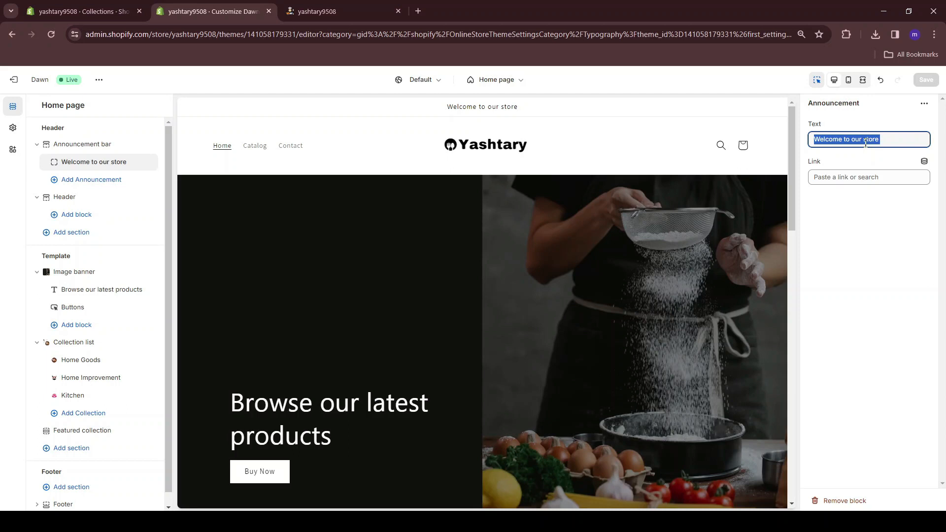
{"action": "type", "text": "Get 20% off on all items!"}
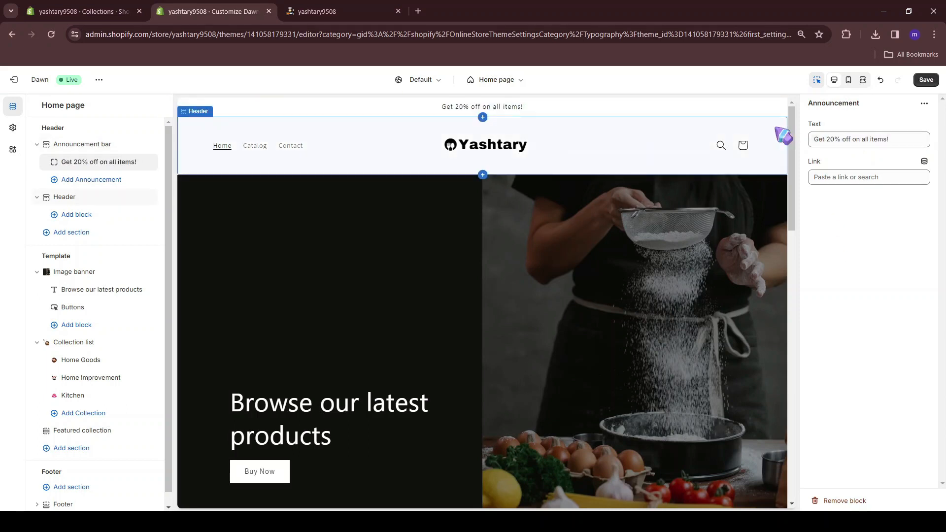
{"action": "left_click", "coordinate": [927, 80]}
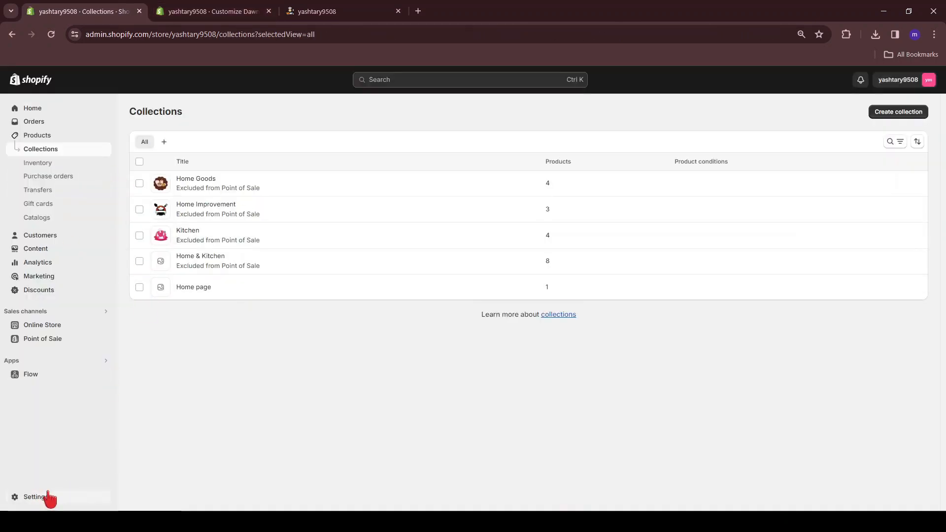
Set the store name to Yashtary in the store details, save, and check the announcement text on the reloaded live store.
{"action": "left_click", "coordinate": [36, 497]}
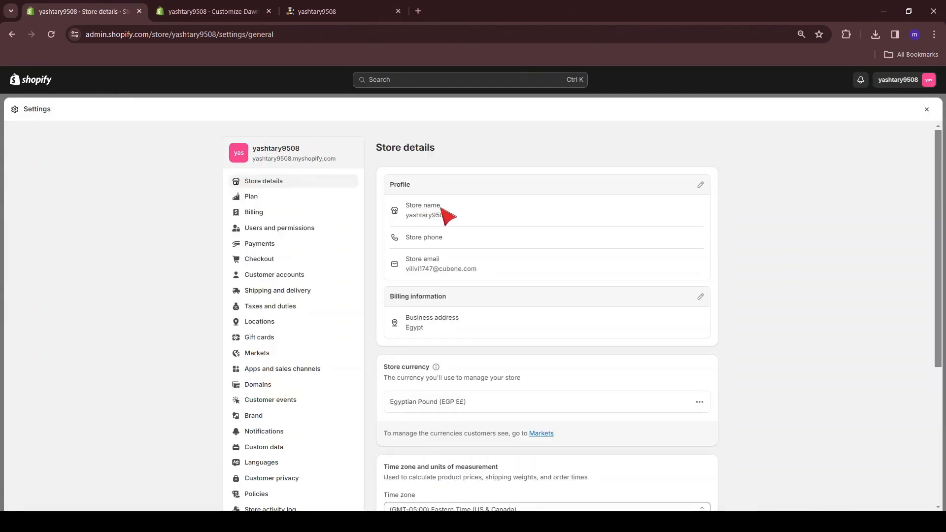
{"action": "left_click", "coordinate": [700, 186]}
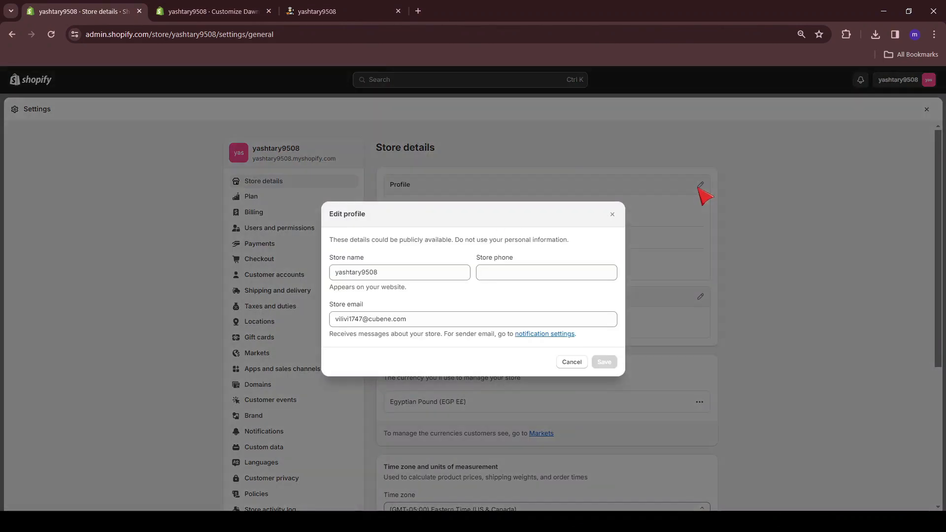
{"action": "left_click", "coordinate": [394, 272]}
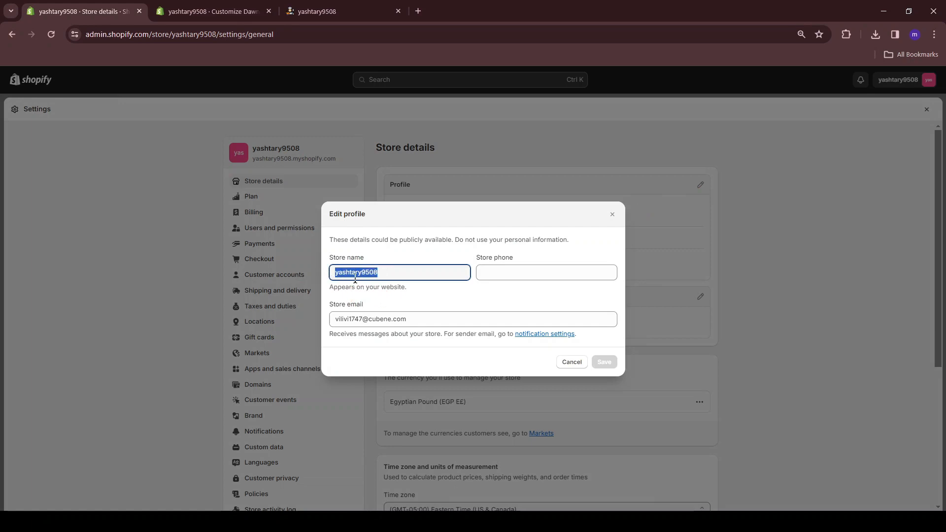
{"action": "type", "text": "Yashtary"}
{"action": "left_click", "coordinate": [608, 364]}
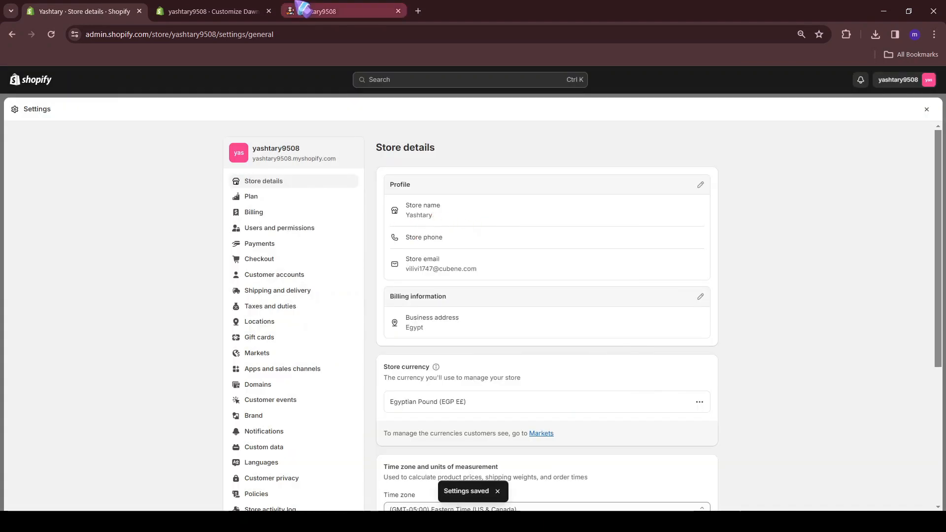
{"action": "left_click", "coordinate": [315, 11]}
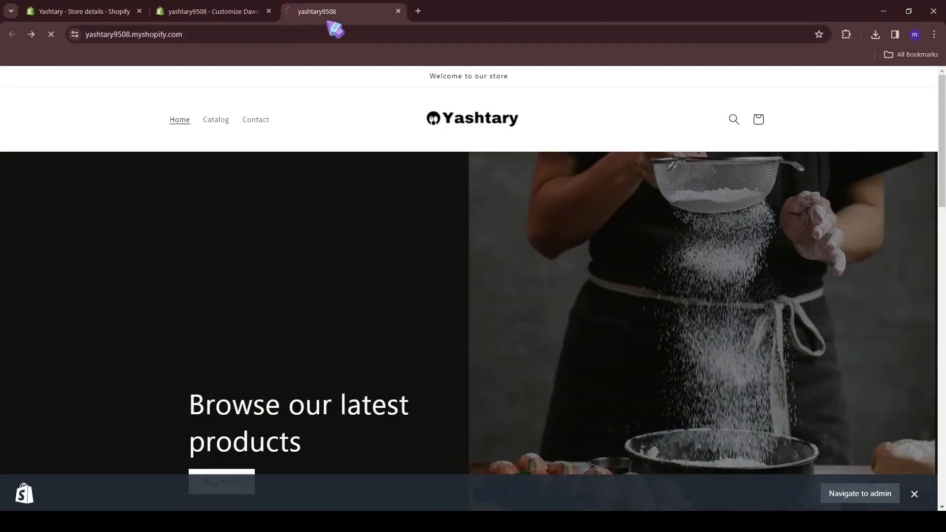
{"action": "left_click_drag", "start_coordinate": [416, 85], "coordinate": [548, 86]}
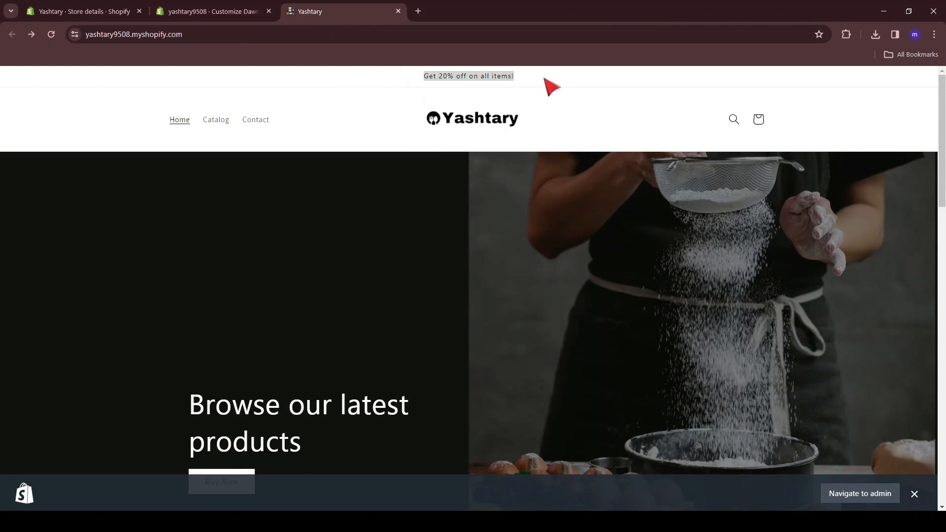
Apply color scheme Scheme 5 to the announcement bar in the theme editor and save.
{"action": "left_click", "coordinate": [212, 11]}
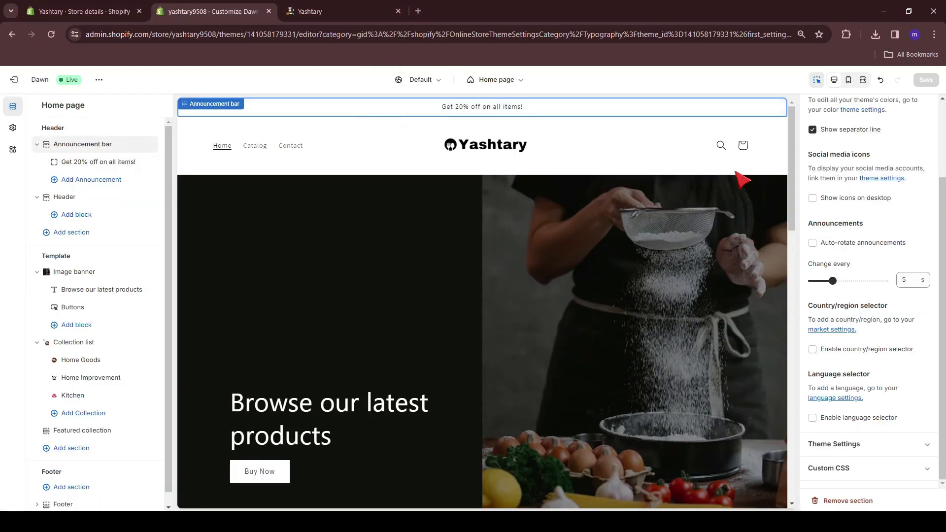
{"action": "scroll", "coordinate": [881, 193], "scroll_direction": "up", "scroll_amount": 2}
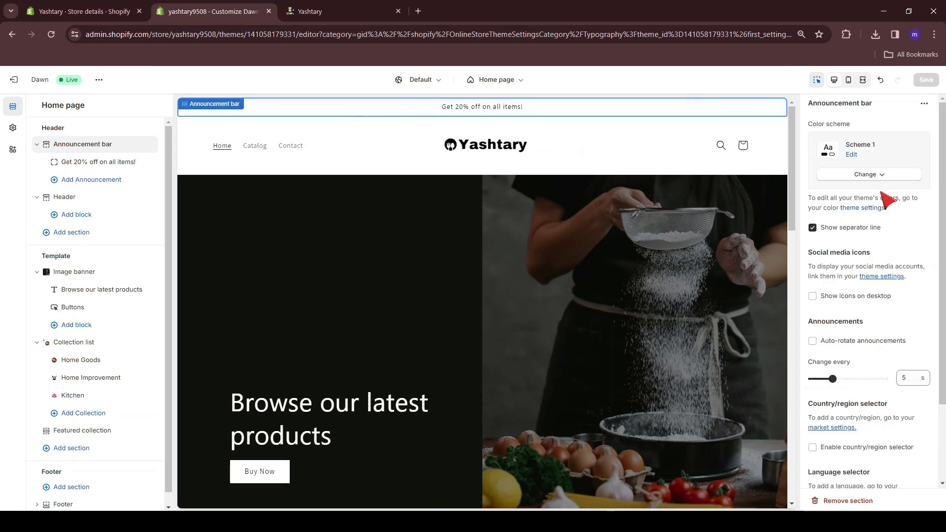
{"action": "left_click", "coordinate": [853, 155]}
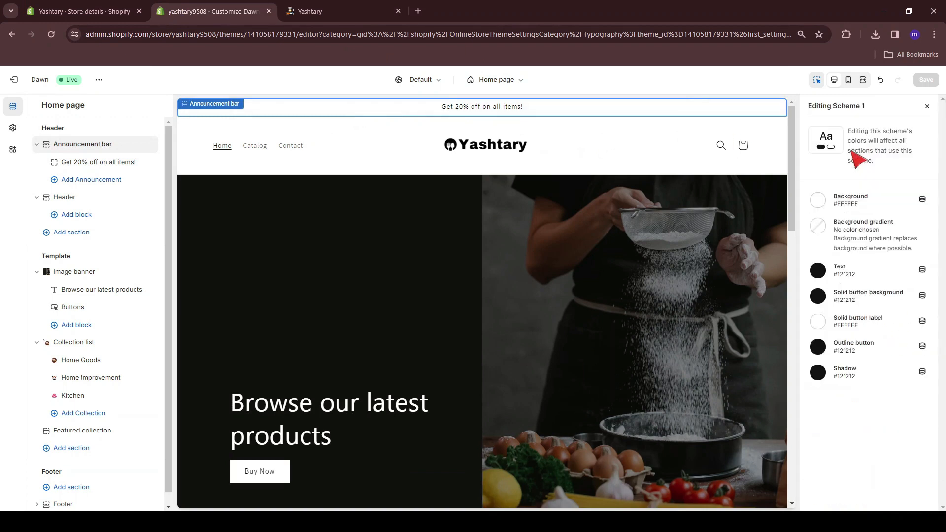
{"action": "left_click", "coordinate": [927, 106]}
{"action": "left_click", "coordinate": [869, 174]}
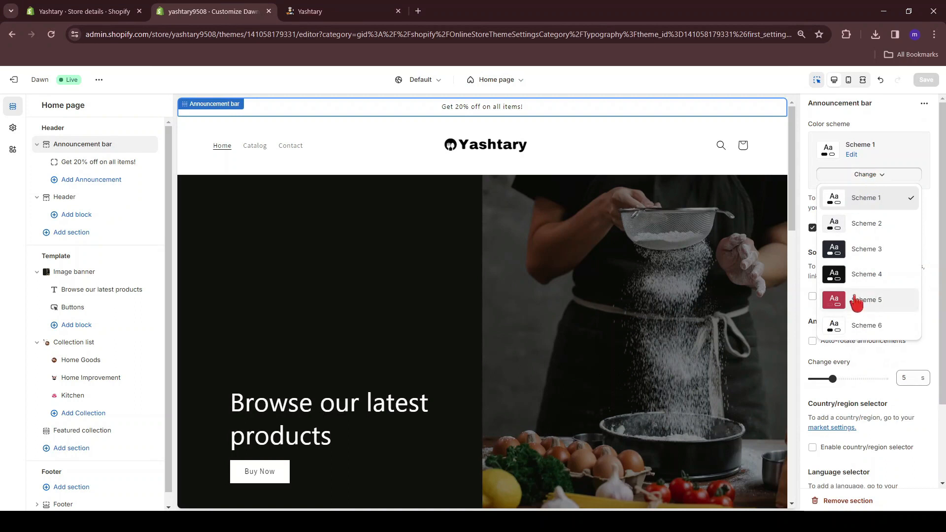
{"action": "left_click", "coordinate": [838, 301]}
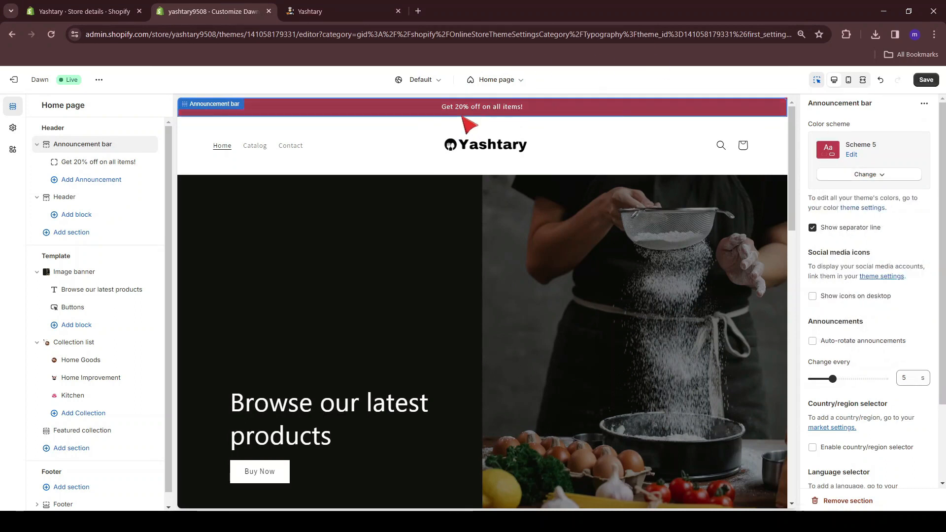
{"action": "left_click", "coordinate": [927, 79]}
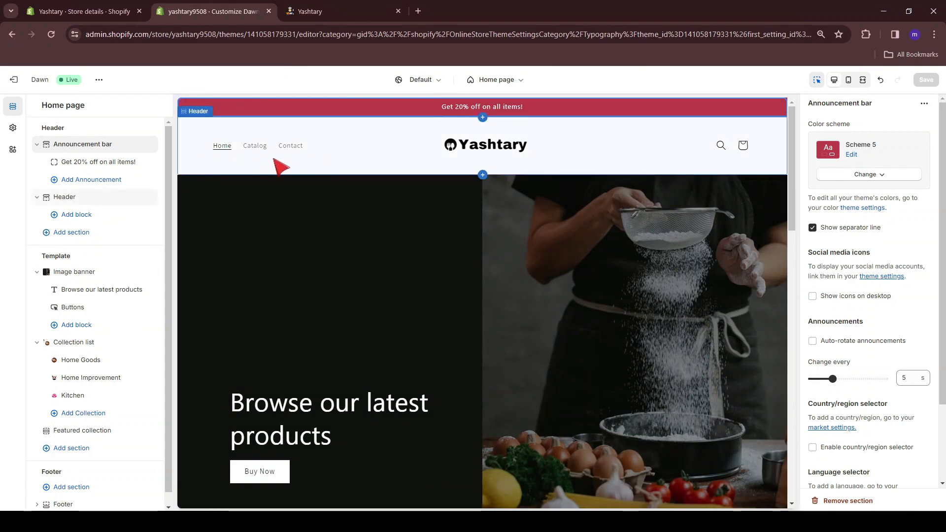
Open the Main menu in the online store's navigation settings and start adding a menu item.
{"action": "left_click", "coordinate": [91, 9]}
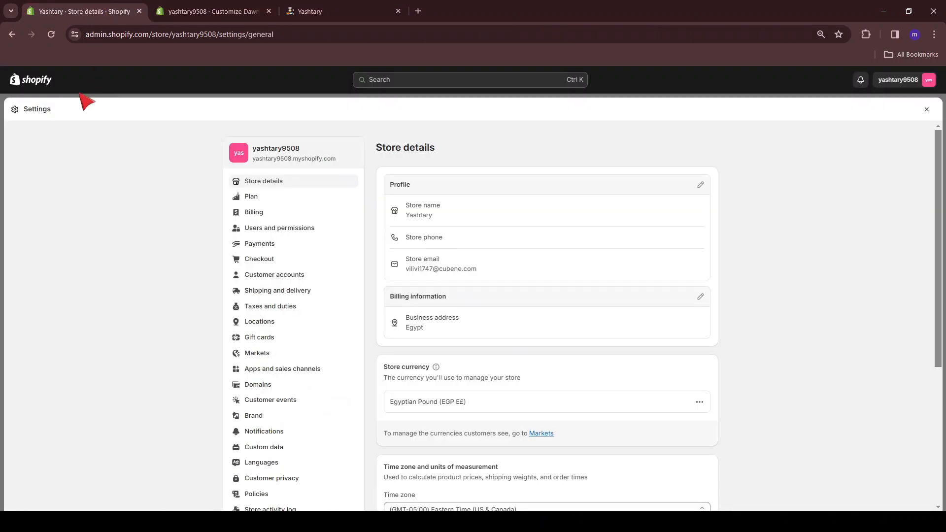
{"action": "left_click", "coordinate": [927, 109]}
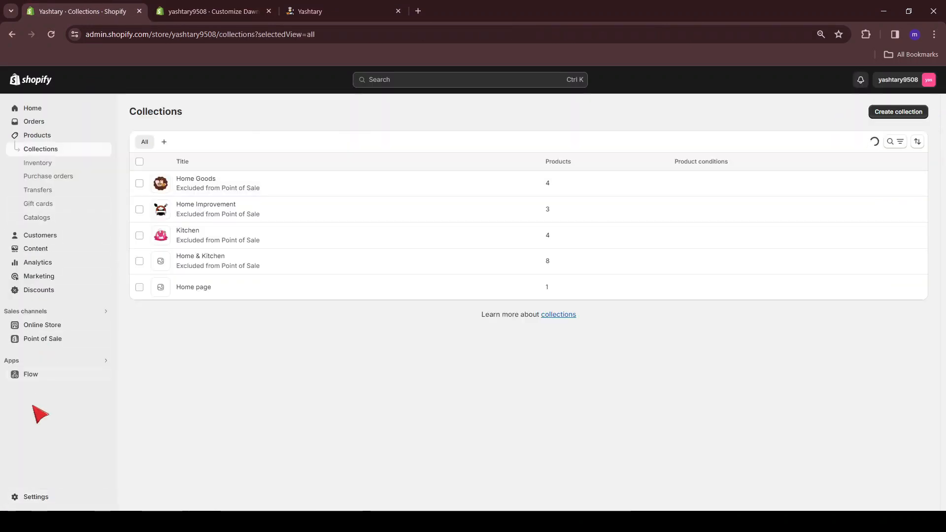
{"action": "left_click", "coordinate": [44, 326]}
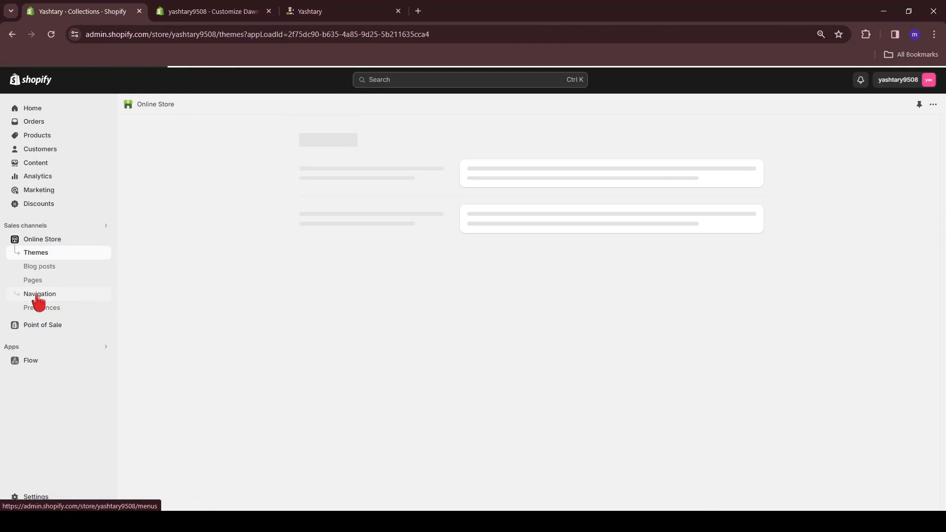
{"action": "left_click", "coordinate": [38, 295]}
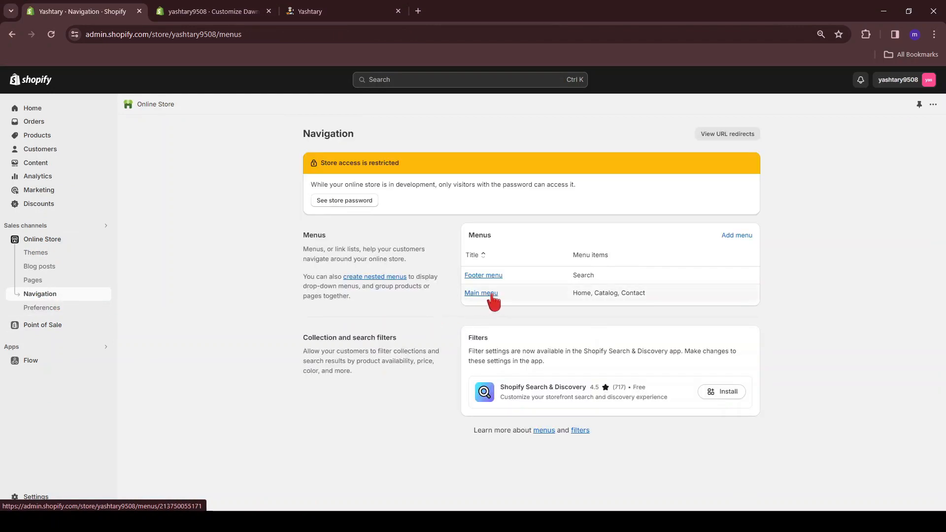
{"action": "left_click", "coordinate": [481, 294]}
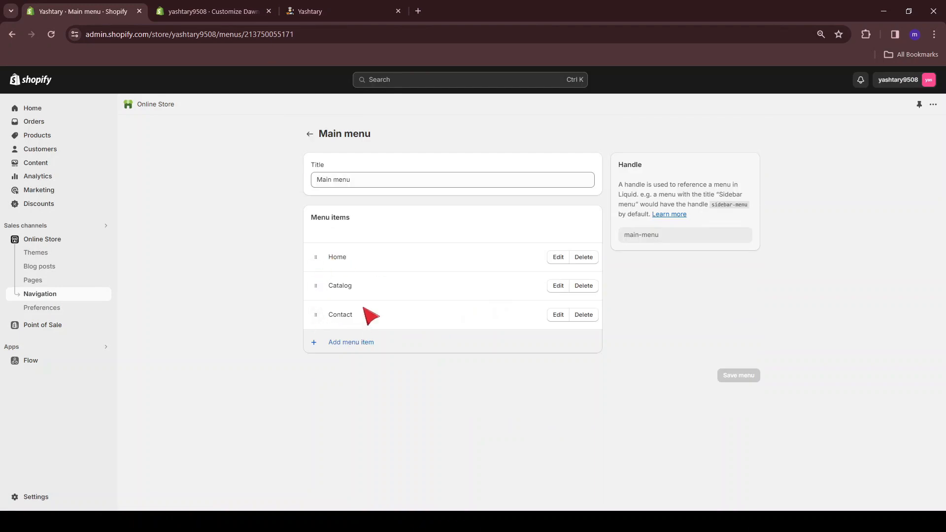
{"action": "left_click", "coordinate": [345, 346]}
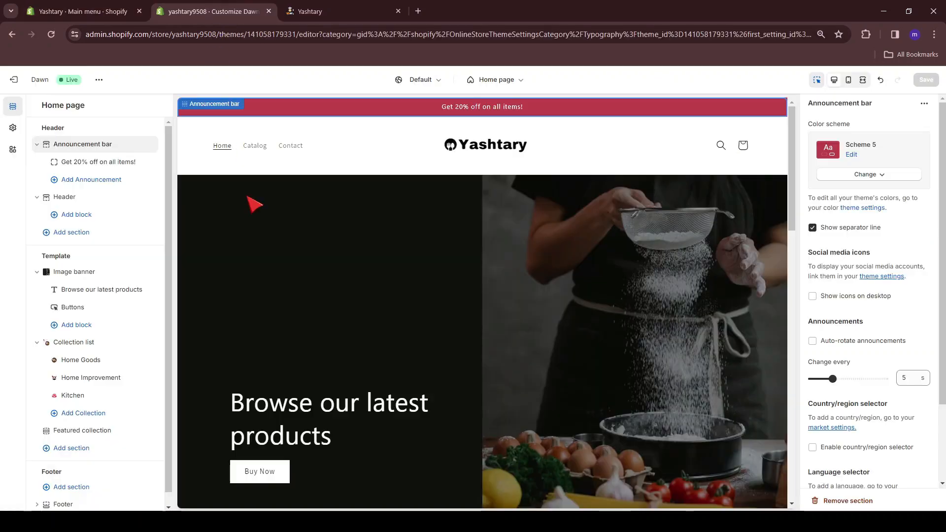
Check the collection names on the store page, then add a Home Goods item linked to the Home Goods collection to the main menu.
{"action": "scroll", "coordinate": [278, 240], "scroll_direction": "down", "scroll_amount": 12}
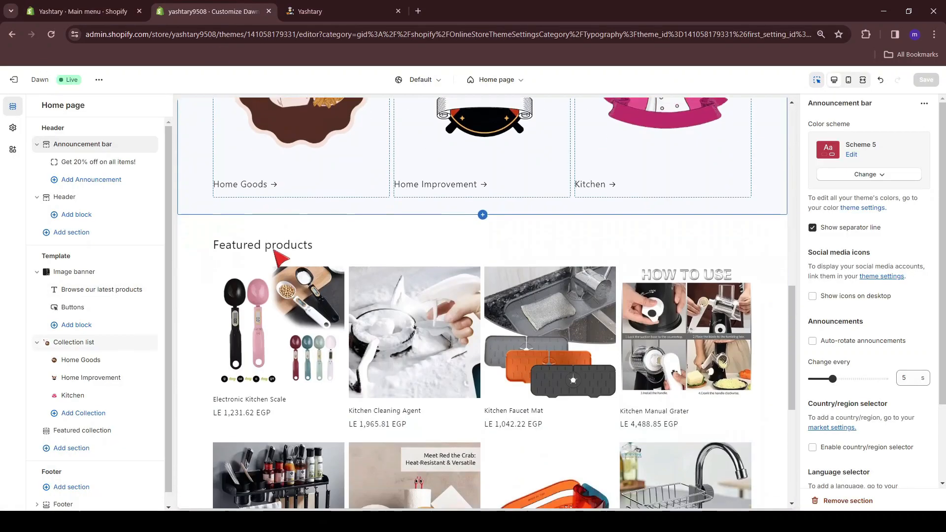
{"action": "scroll", "coordinate": [272, 293], "scroll_direction": "up", "scroll_amount": 3}
{"action": "scroll", "coordinate": [274, 365], "scroll_direction": "up", "scroll_amount": 1}
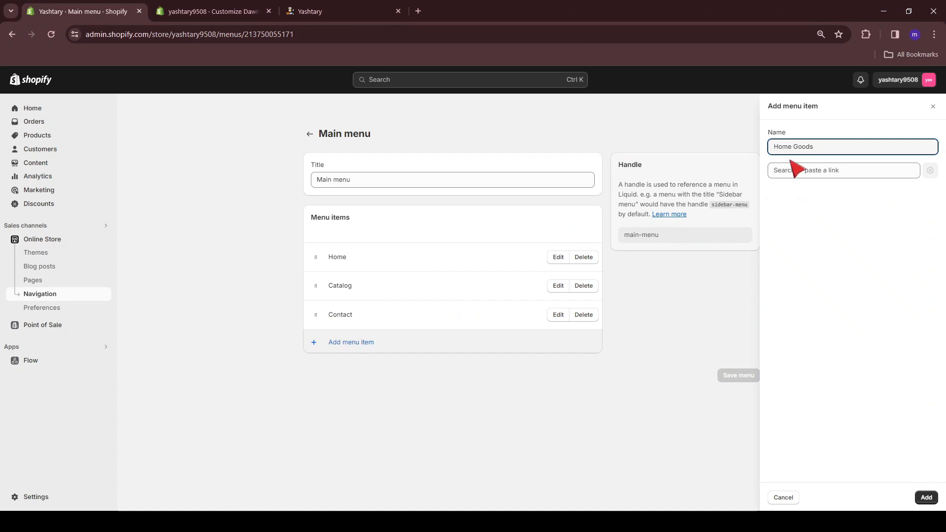
{"action": "left_click", "coordinate": [794, 170]}
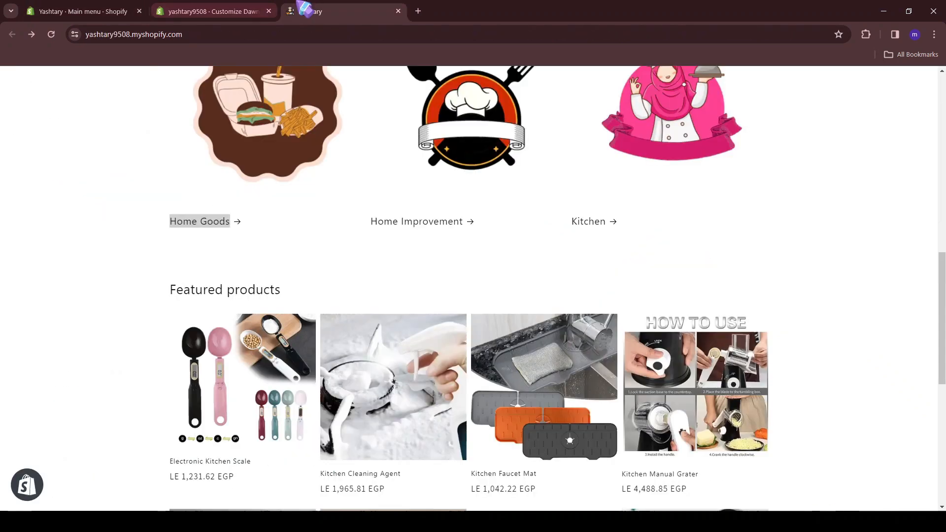
{"action": "scroll", "coordinate": [272, 320], "scroll_direction": "up", "scroll_amount": 5}
{"action": "left_click", "coordinate": [273, 320]}
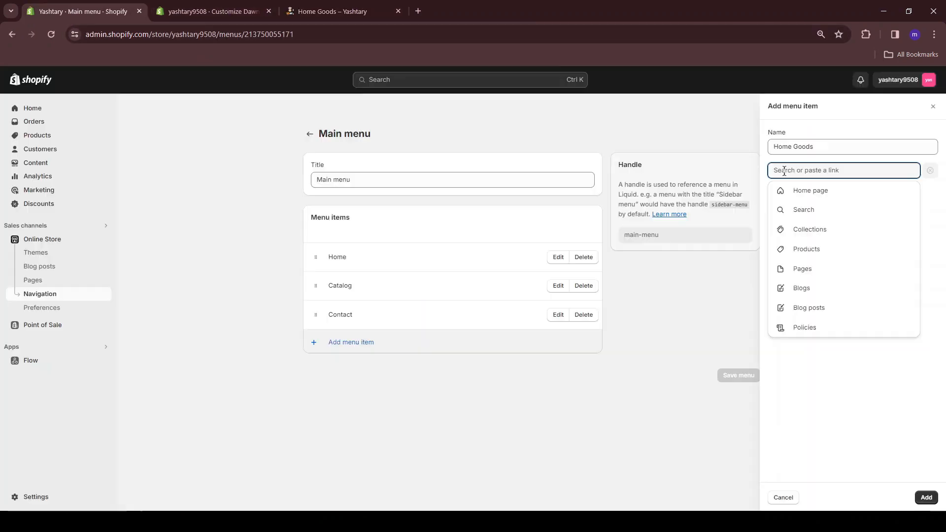
{"action": "left_click", "coordinate": [805, 232]}
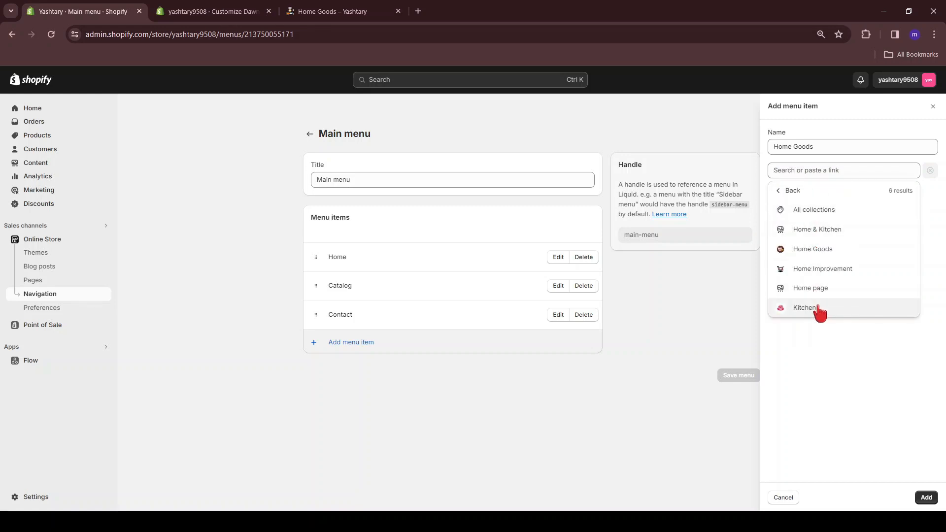
{"action": "left_click", "coordinate": [813, 250]}
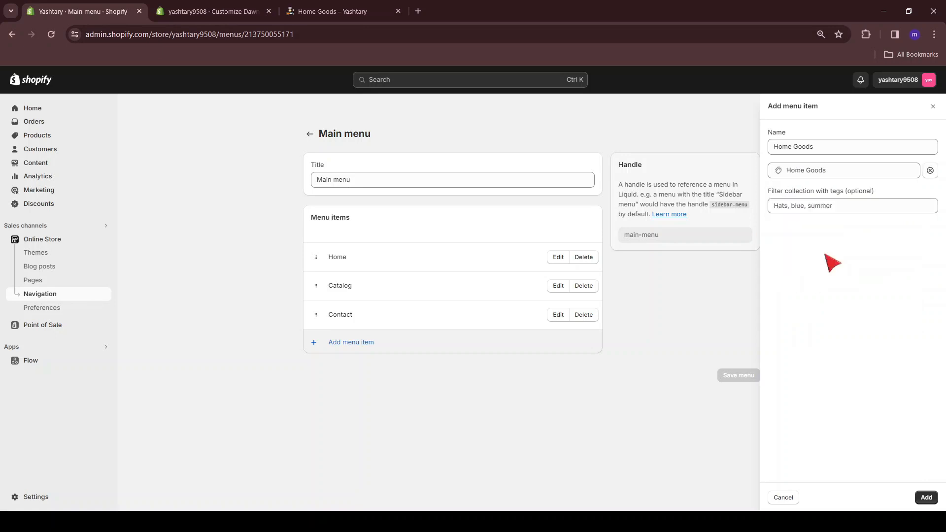
{"action": "left_click", "coordinate": [926, 498]}
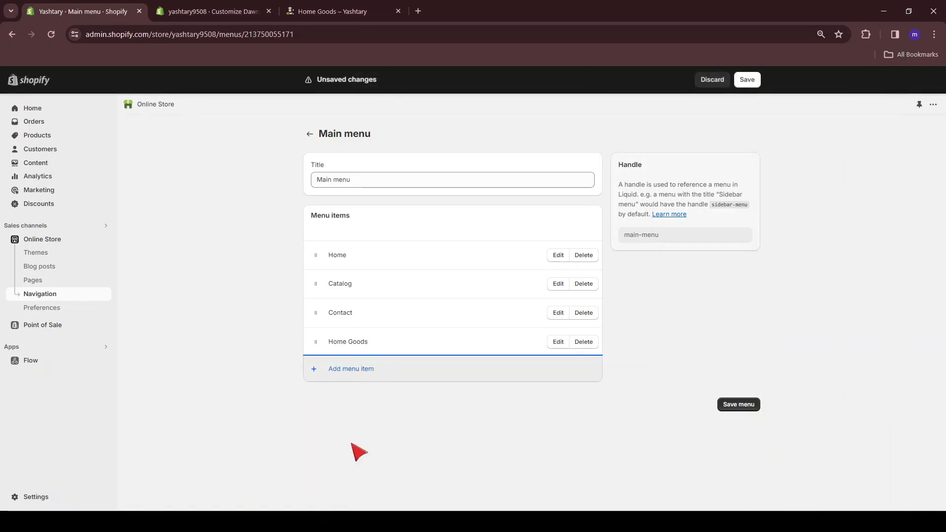
Add Home Improvement and Kitchen items to the main menu and place the three collection items directly below Home.
{"action": "left_click", "coordinate": [341, 370]}
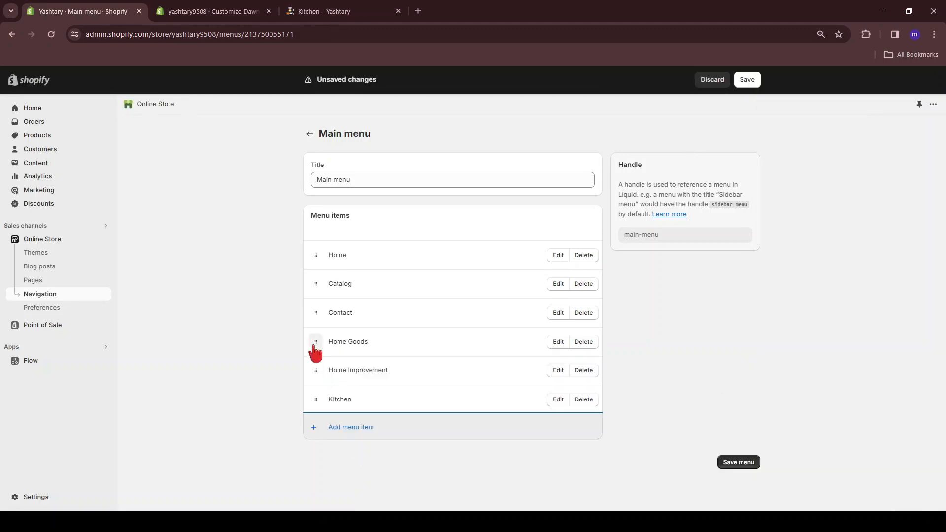
{"action": "left_click_drag", "start_coordinate": [315, 347], "coordinate": [318, 300]}
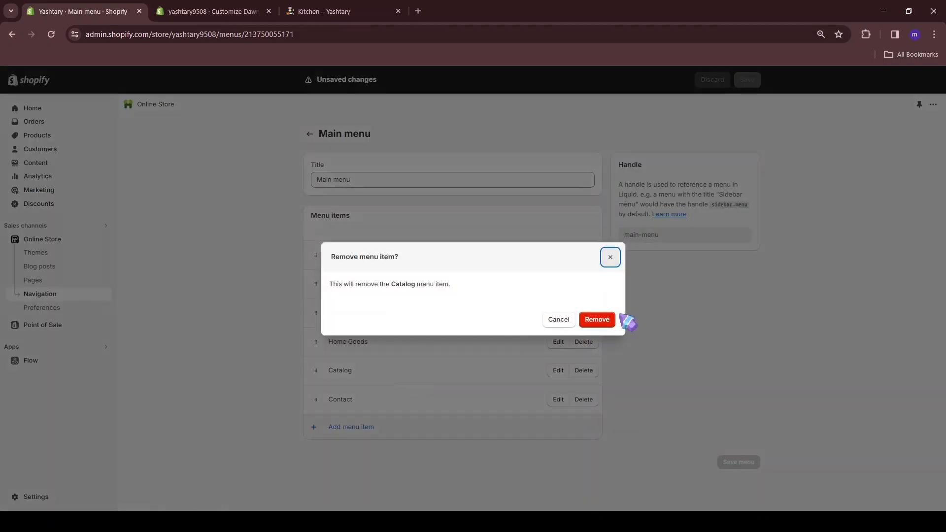
Remove the Catalog item from the main menu, save the menu and reload the live store.
{"action": "left_click", "coordinate": [599, 321]}
{"action": "left_click", "coordinate": [736, 434]}
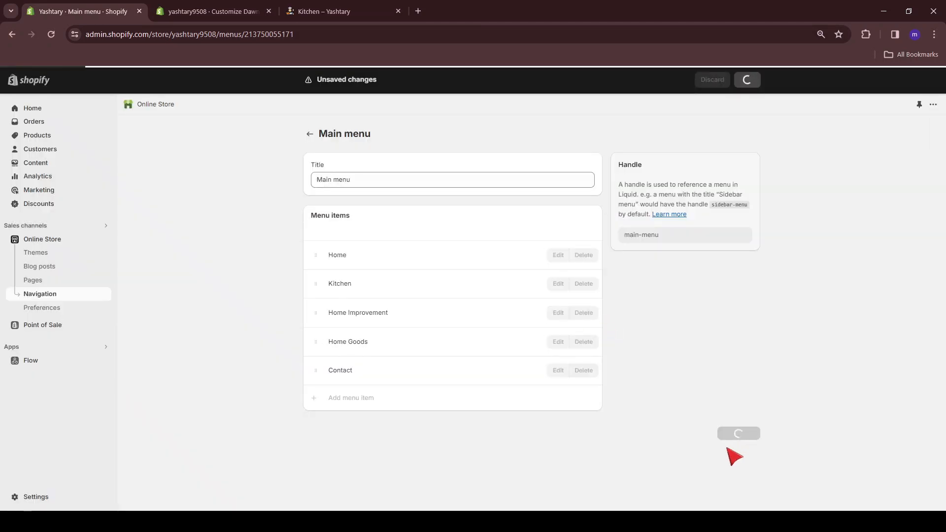
{"action": "key", "text": "F5"}
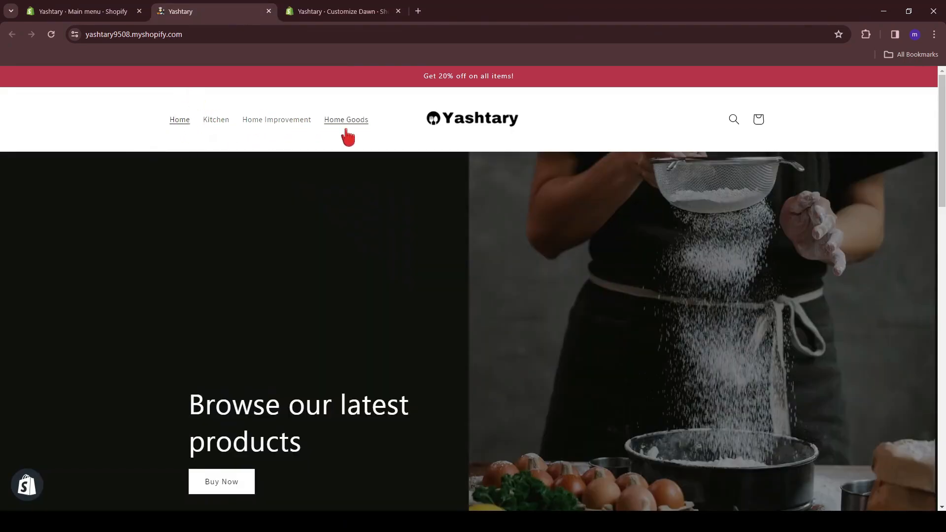
Open the store details in the admin settings and look at the options for changing the store currency.
{"action": "left_click", "coordinate": [88, 7]}
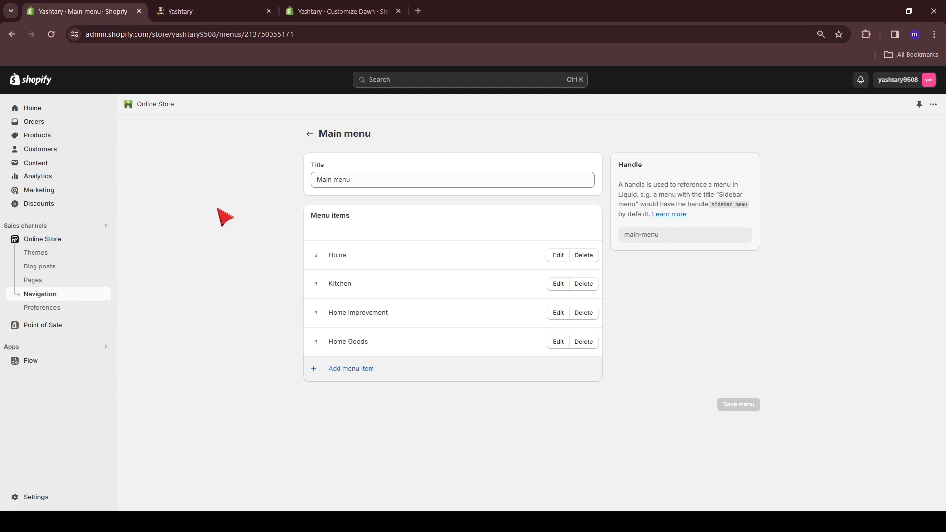
{"action": "left_click", "coordinate": [39, 498]}
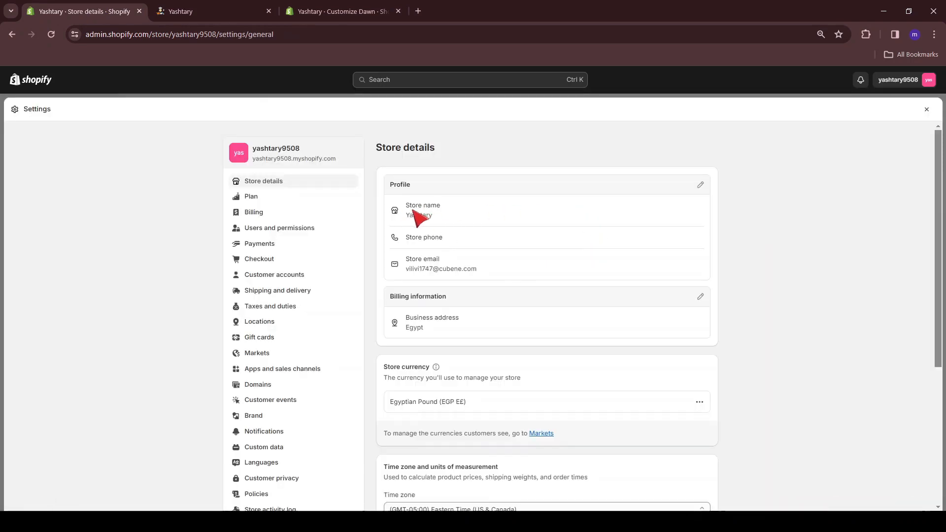
{"action": "scroll", "coordinate": [399, 309], "scroll_direction": "down", "scroll_amount": 2}
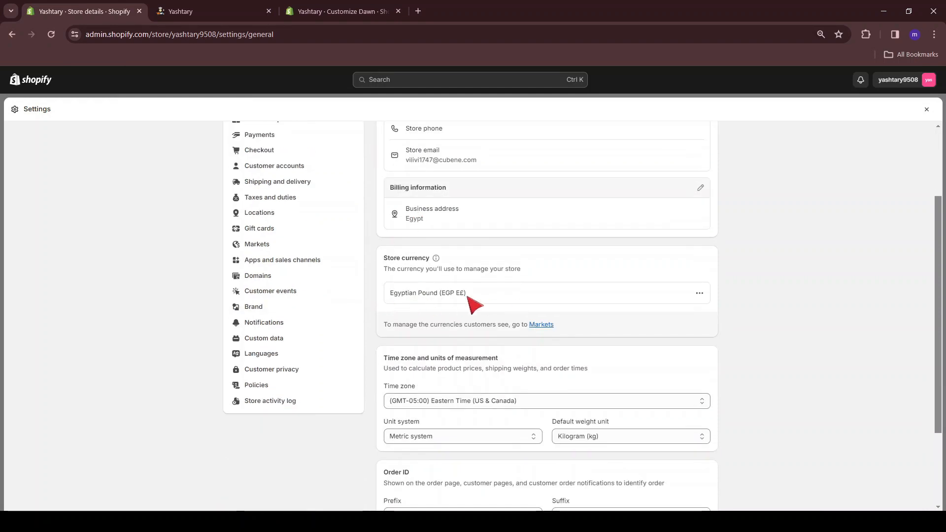
{"action": "left_click", "coordinate": [700, 294]}
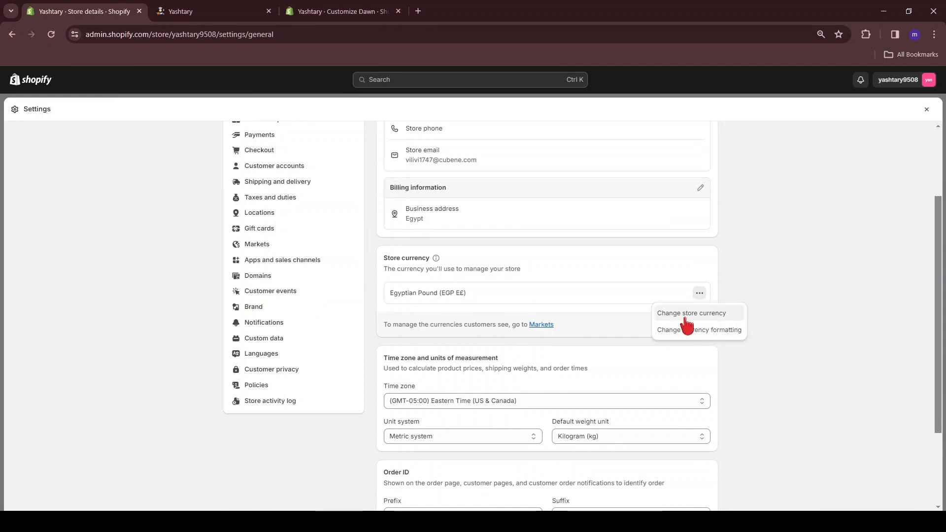
{"action": "scroll", "coordinate": [255, 249], "scroll_direction": "up", "scroll_amount": 2}
Open the payment settings and look through the full list of third-party payment providers.
{"action": "left_click", "coordinate": [254, 240]}
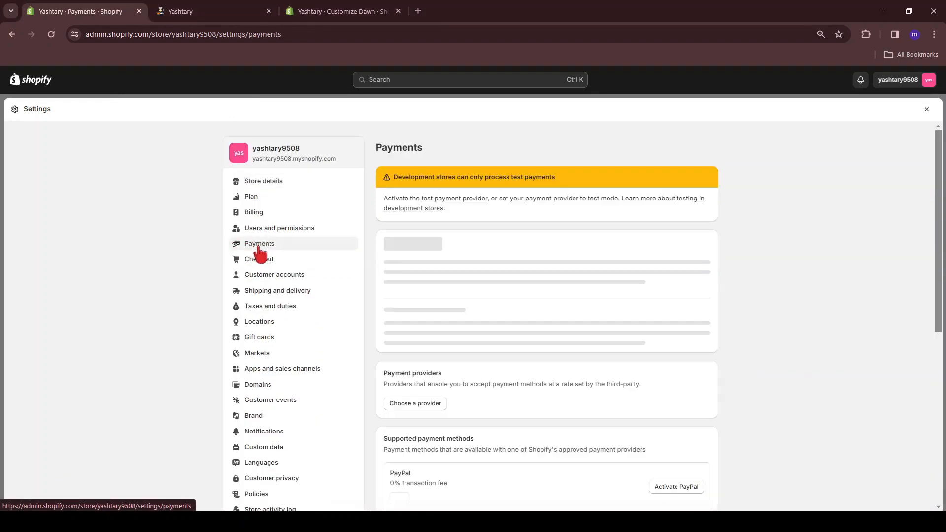
{"action": "scroll", "coordinate": [480, 181], "scroll_direction": "down", "scroll_amount": 2}
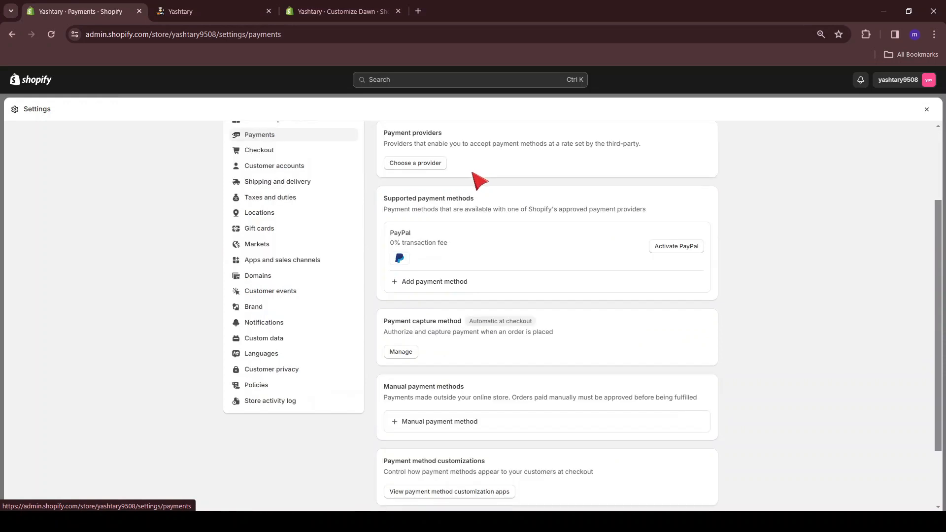
{"action": "scroll", "coordinate": [423, 216], "scroll_direction": "up", "scroll_amount": 1}
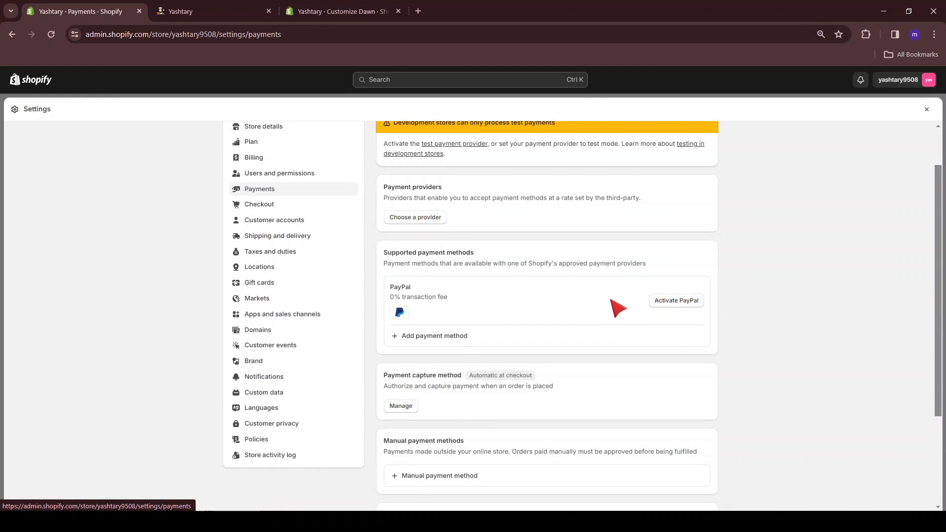
{"action": "left_click", "coordinate": [414, 222]}
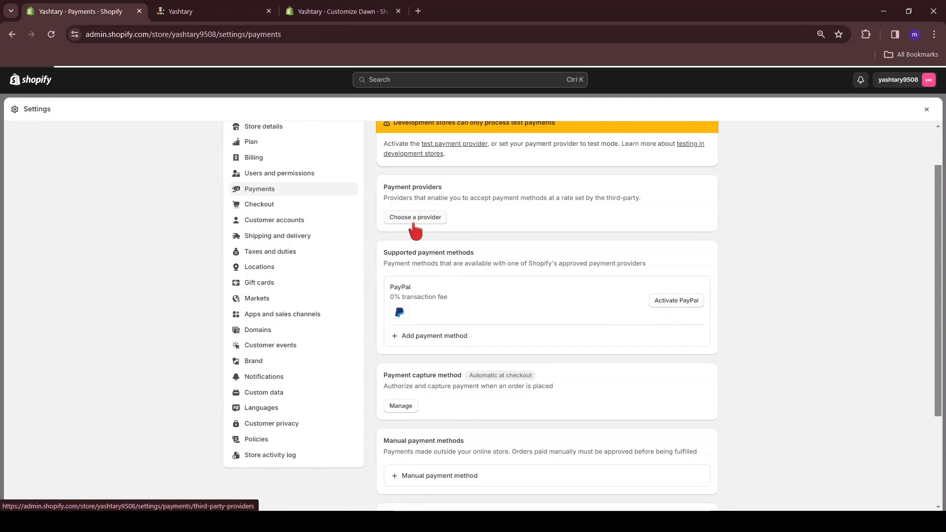
{"action": "scroll", "coordinate": [570, 249], "scroll_direction": "down", "scroll_amount": 2}
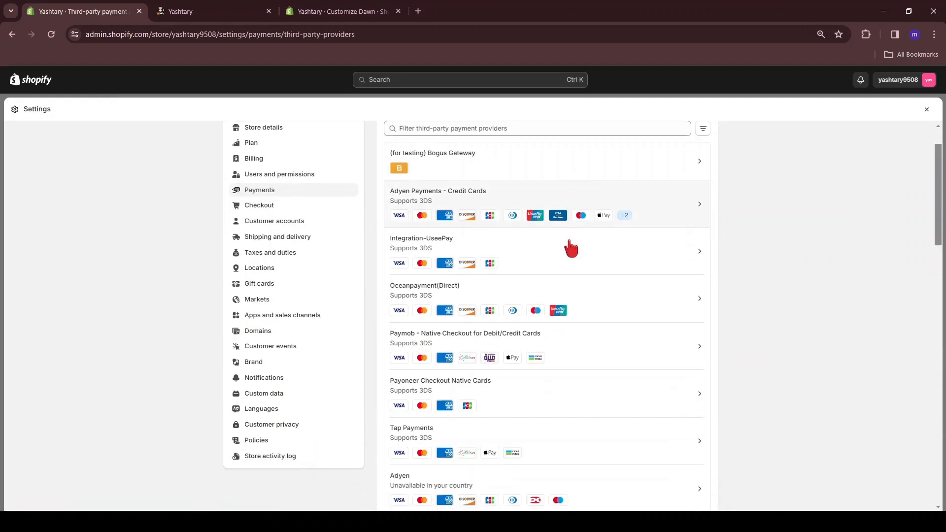
{"action": "scroll", "coordinate": [569, 273], "scroll_direction": "down", "scroll_amount": 15}
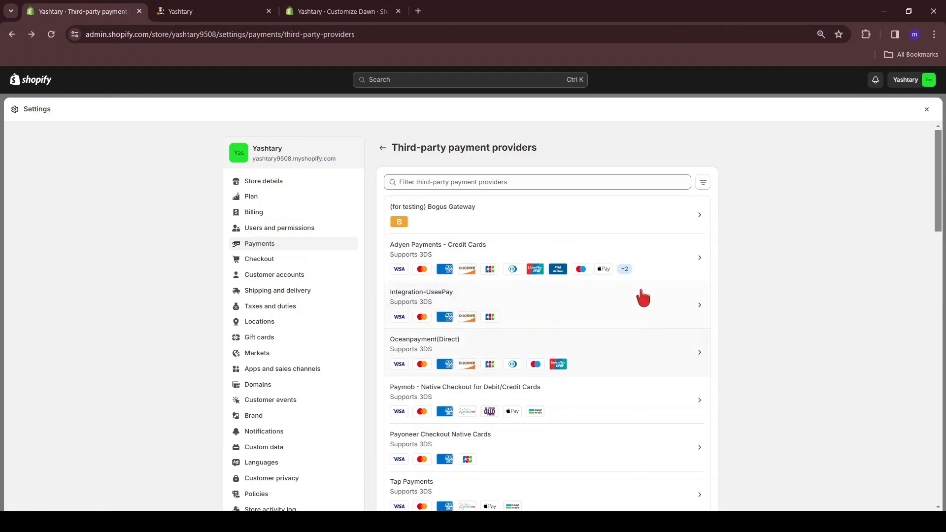
{"action": "scroll", "coordinate": [551, 205], "scroll_direction": "down", "scroll_amount": 4}
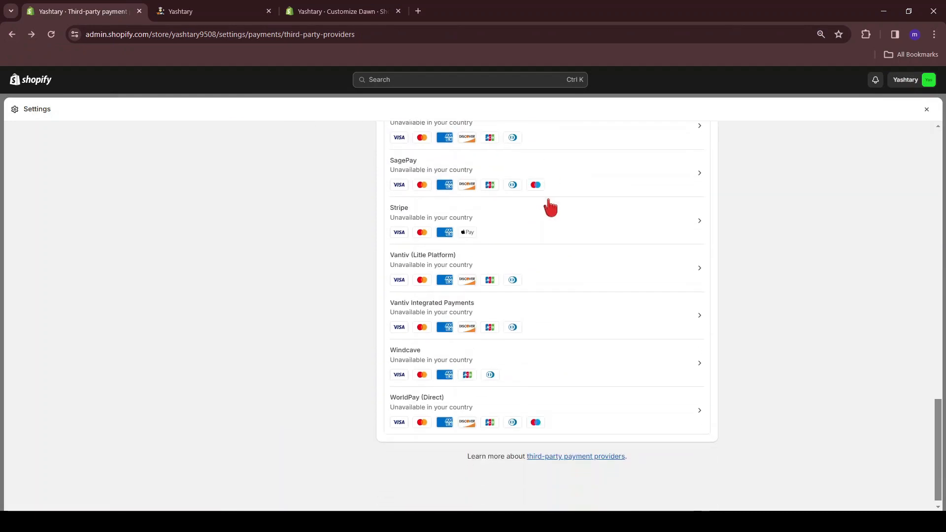
{"action": "scroll", "coordinate": [571, 325], "scroll_direction": "up", "scroll_amount": 10}
{"action": "scroll", "coordinate": [568, 323], "scroll_direction": "up", "scroll_amount": 7}
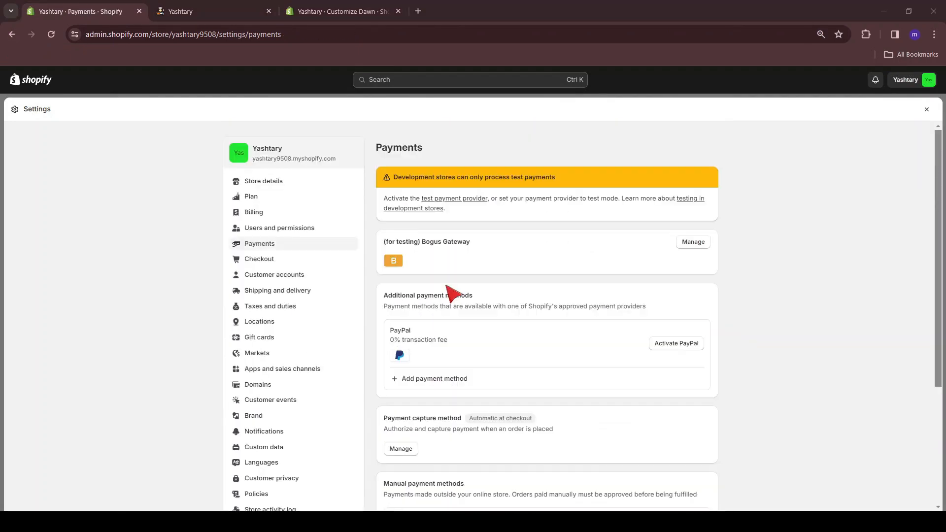
Activate Cash on Delivery (COD) as a manual payment method without additional details or payment instructions.
{"action": "scroll", "coordinate": [448, 294], "scroll_direction": "down", "scroll_amount": 3}
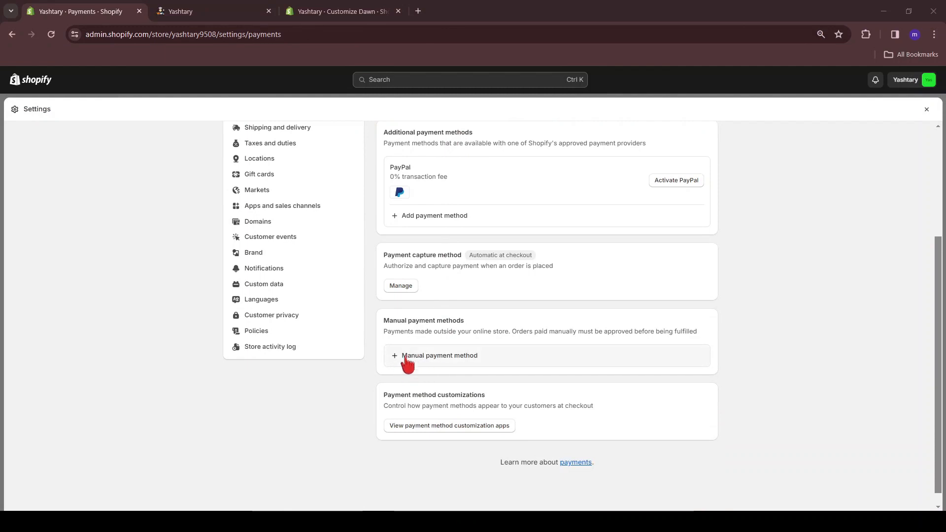
{"action": "left_click", "coordinate": [408, 359]}
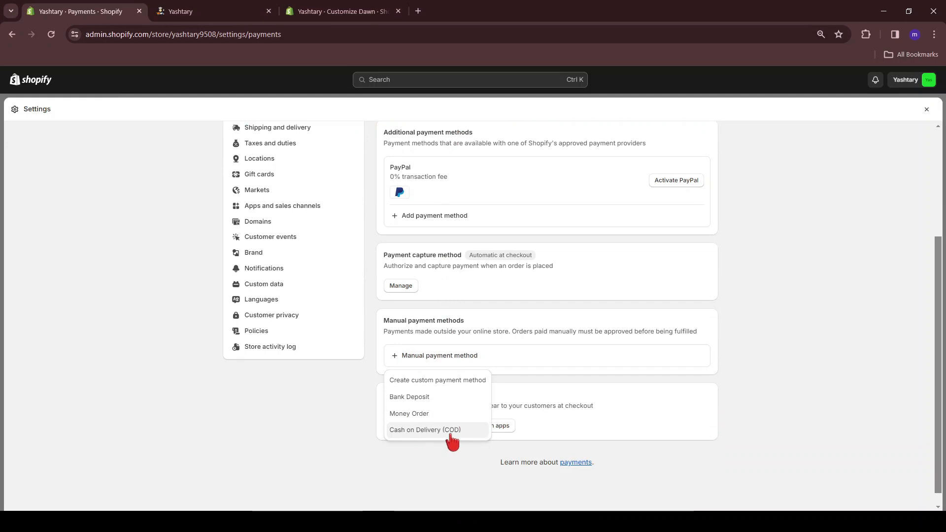
{"action": "left_click", "coordinate": [423, 432]}
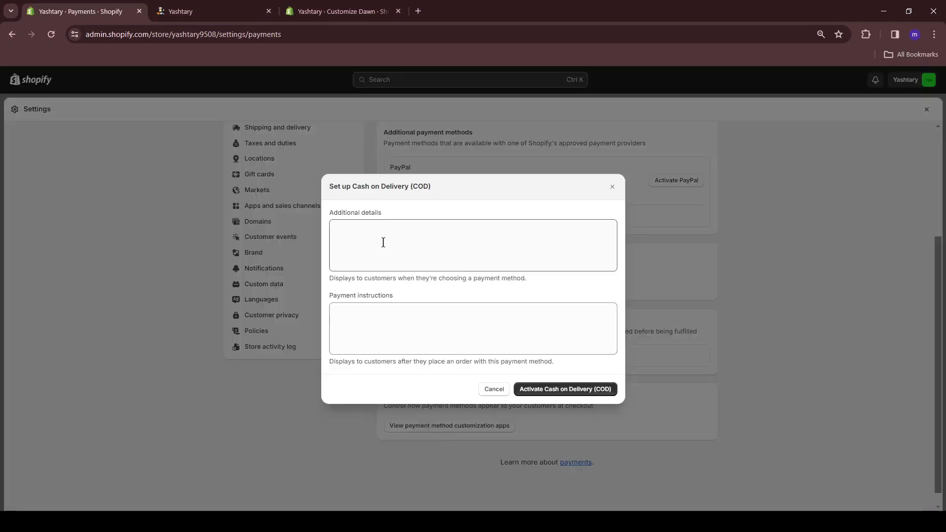
{"action": "left_click", "coordinate": [548, 391]}
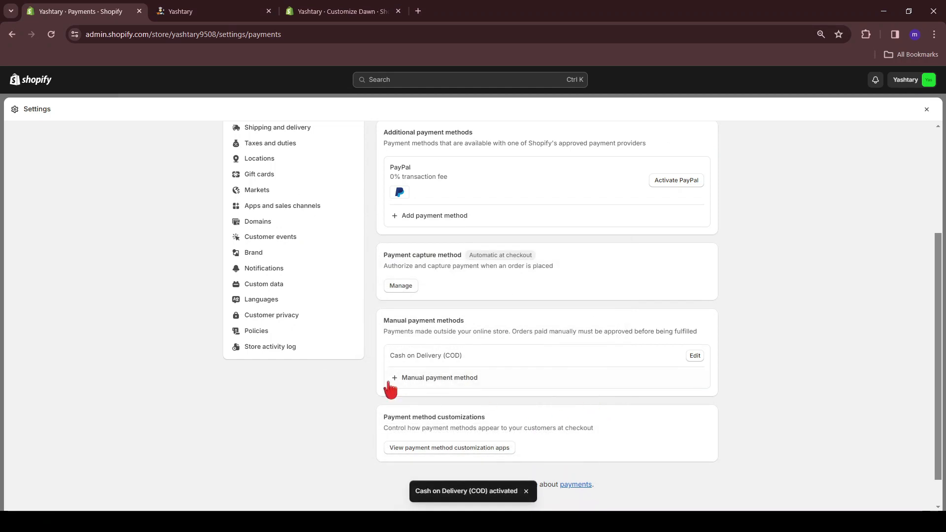
Review the payment methods, including PayPal activation, and examine the contact, customer information and marketing options in the checkout settings.
{"action": "scroll", "coordinate": [507, 247], "scroll_direction": "up", "scroll_amount": 3}
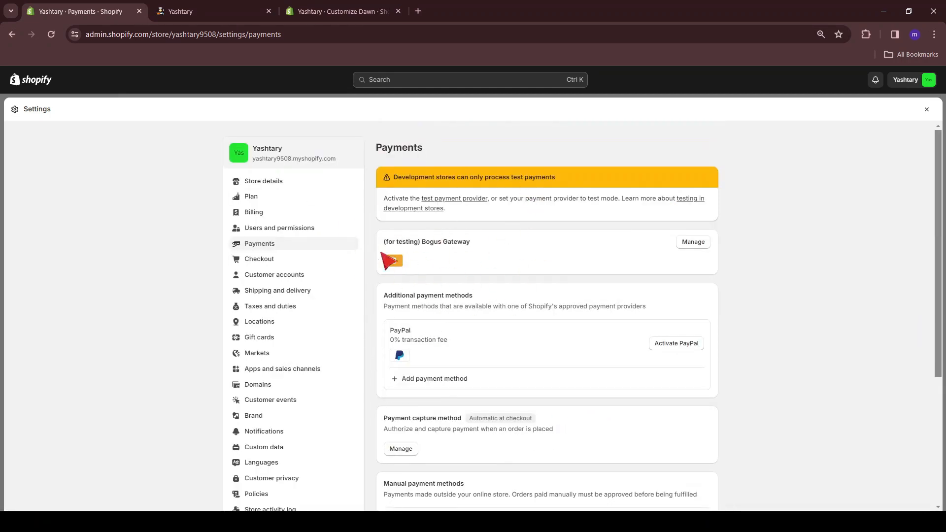
{"action": "scroll", "coordinate": [552, 321], "scroll_direction": "down", "scroll_amount": 1}
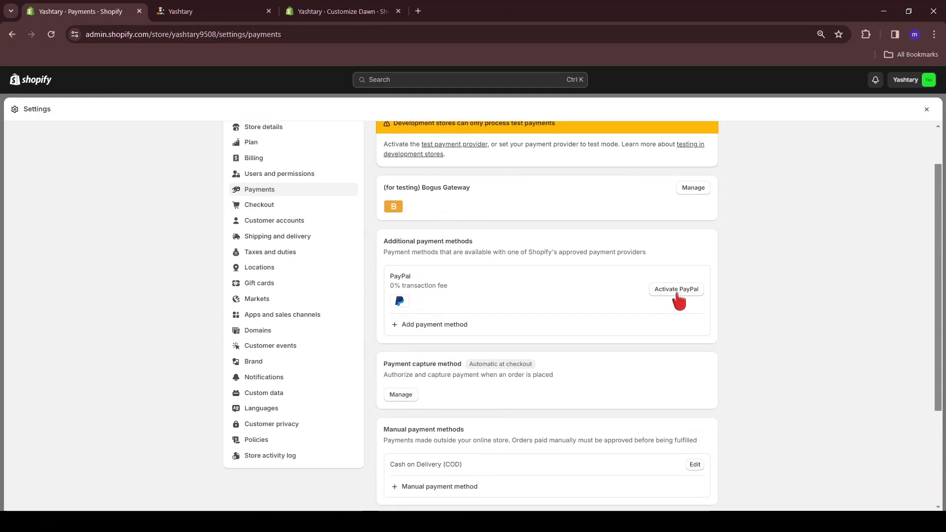
{"action": "scroll", "coordinate": [542, 395], "scroll_direction": "down", "scroll_amount": 2}
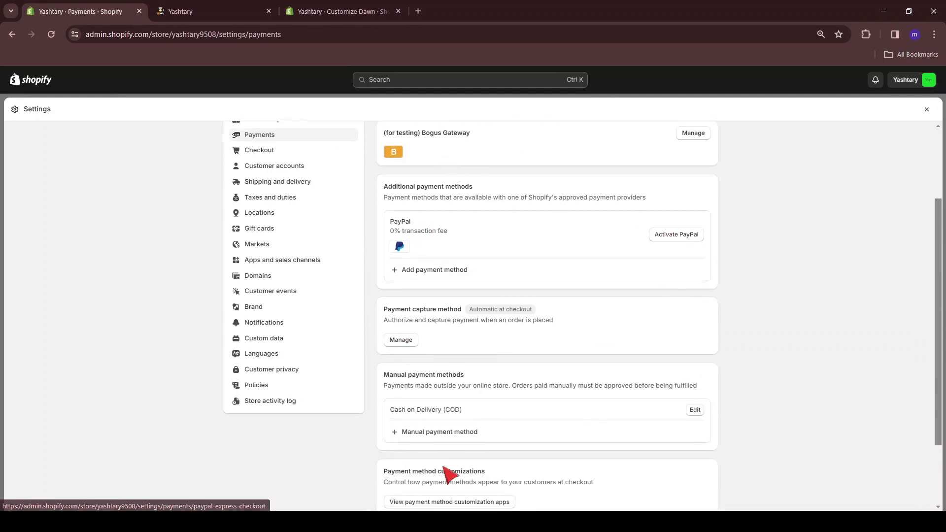
{"action": "scroll", "coordinate": [345, 345], "scroll_direction": "up", "scroll_amount": 3}
{"action": "left_click", "coordinate": [262, 266]}
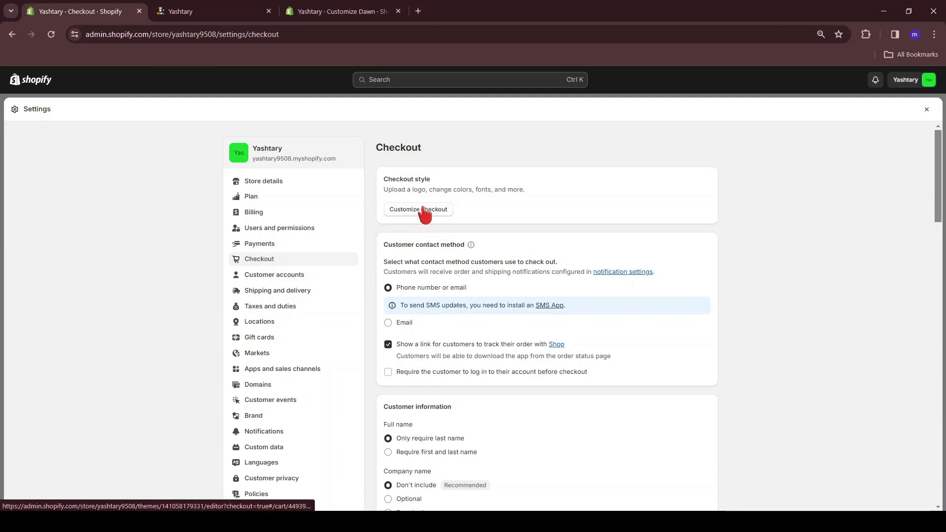
{"action": "scroll", "coordinate": [424, 213], "scroll_direction": "down", "scroll_amount": 6}
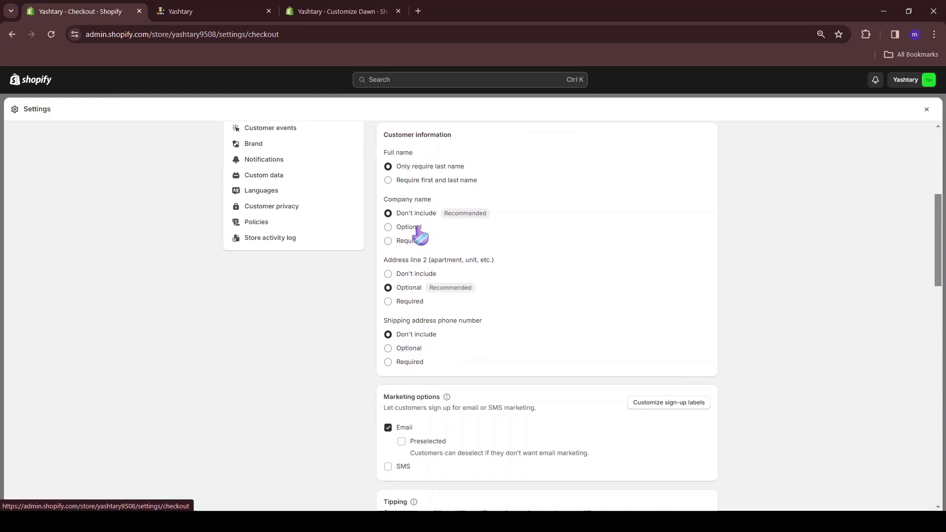
{"action": "scroll", "coordinate": [424, 327], "scroll_direction": "down", "scroll_amount": 1}
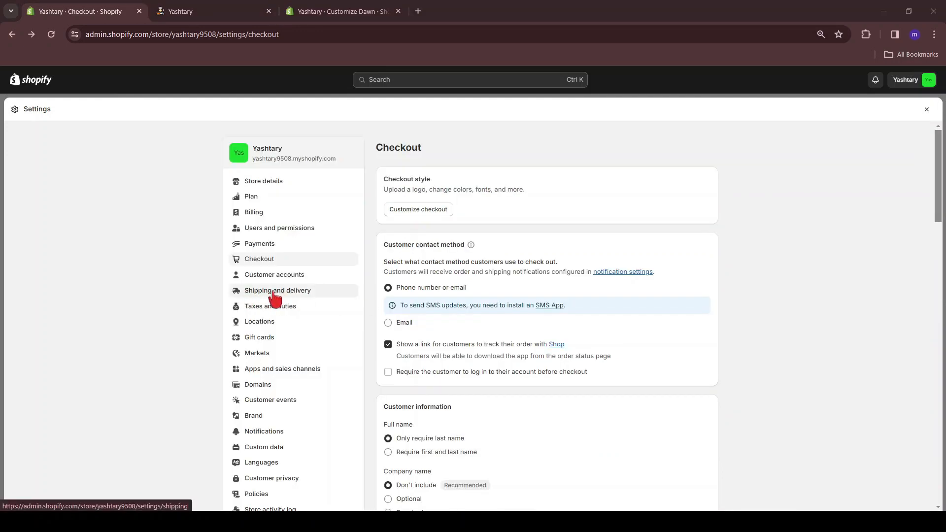
Open the general shipping profile in the shipping and delivery settings and delete the Domestic zone's Standard rate.
{"action": "left_click", "coordinate": [314, 297]}
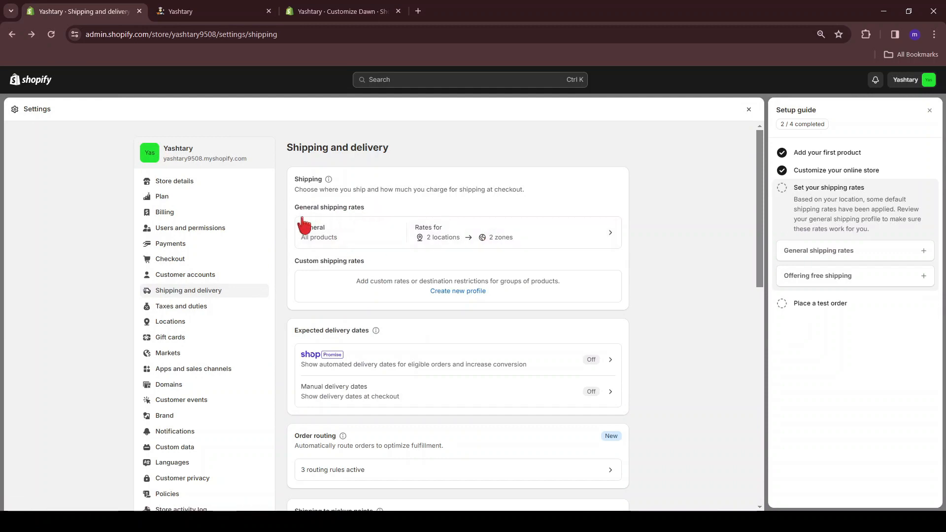
{"action": "left_click_drag", "start_coordinate": [294, 207], "coordinate": [362, 207]}
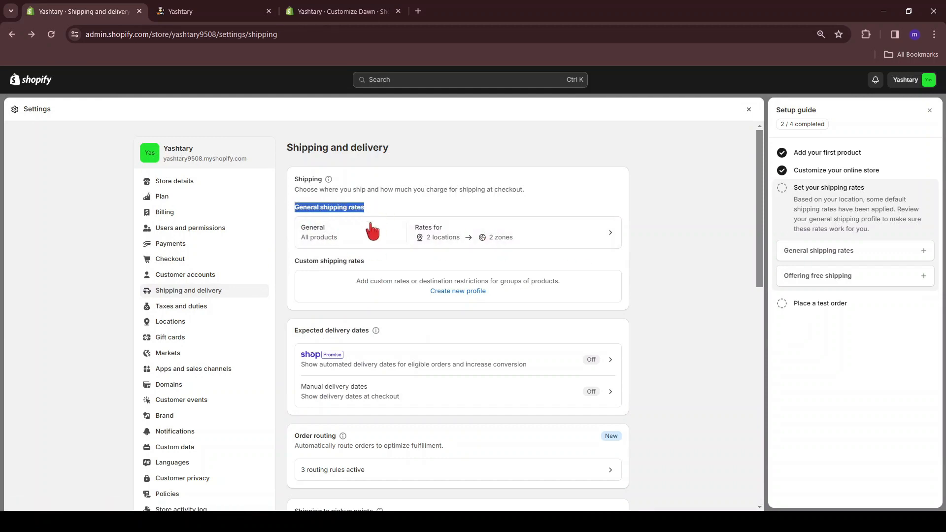
{"action": "left_click", "coordinate": [372, 231]}
{"action": "scroll", "coordinate": [365, 316], "scroll_direction": "down", "scroll_amount": 7}
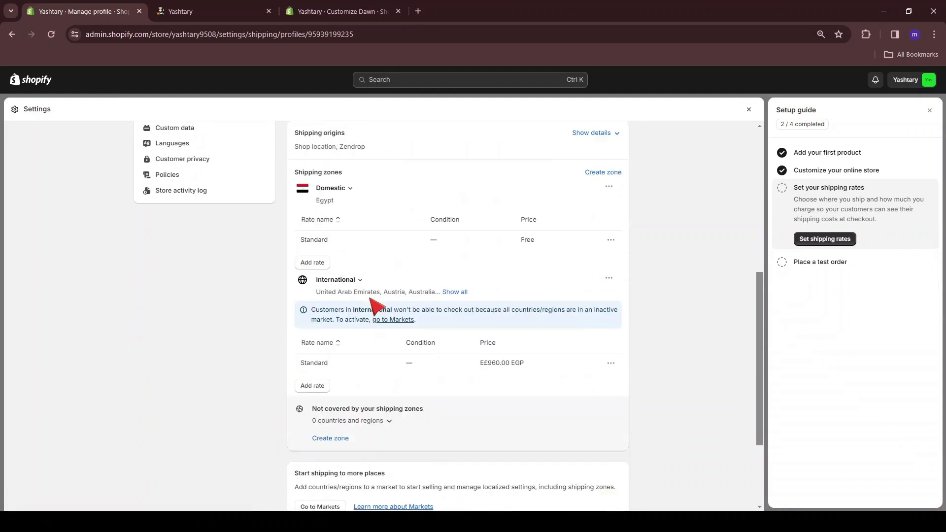
{"action": "scroll", "coordinate": [370, 298], "scroll_direction": "down", "scroll_amount": 3}
{"action": "scroll", "coordinate": [378, 258], "scroll_direction": "up", "scroll_amount": 1}
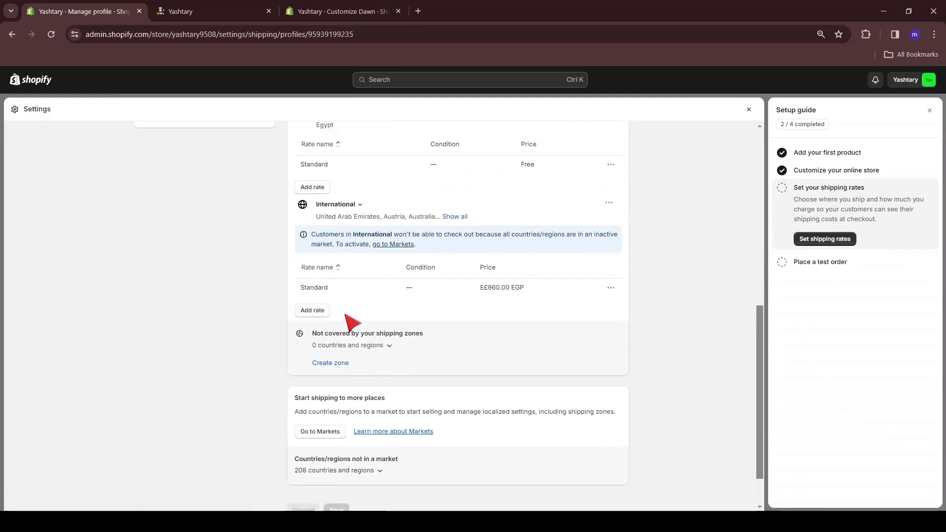
{"action": "scroll", "coordinate": [345, 289], "scroll_direction": "up", "scroll_amount": 2}
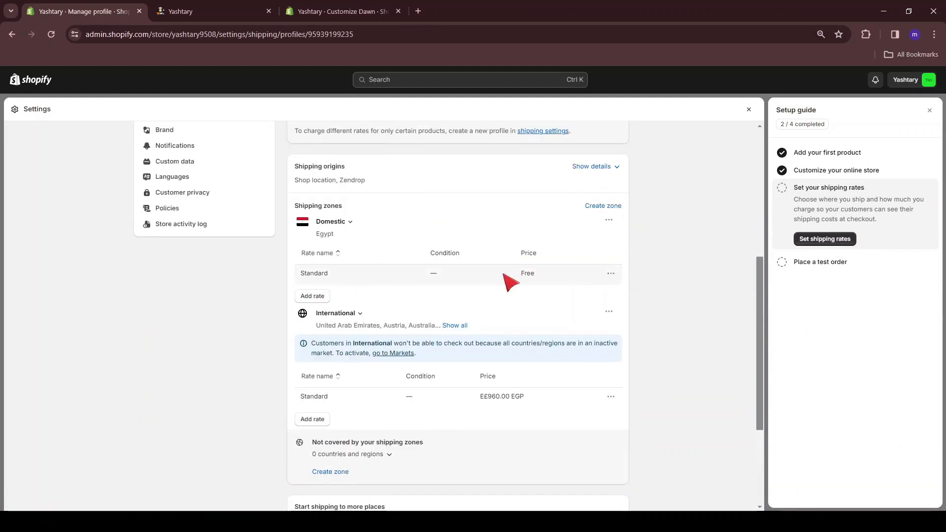
{"action": "left_click", "coordinate": [610, 275]}
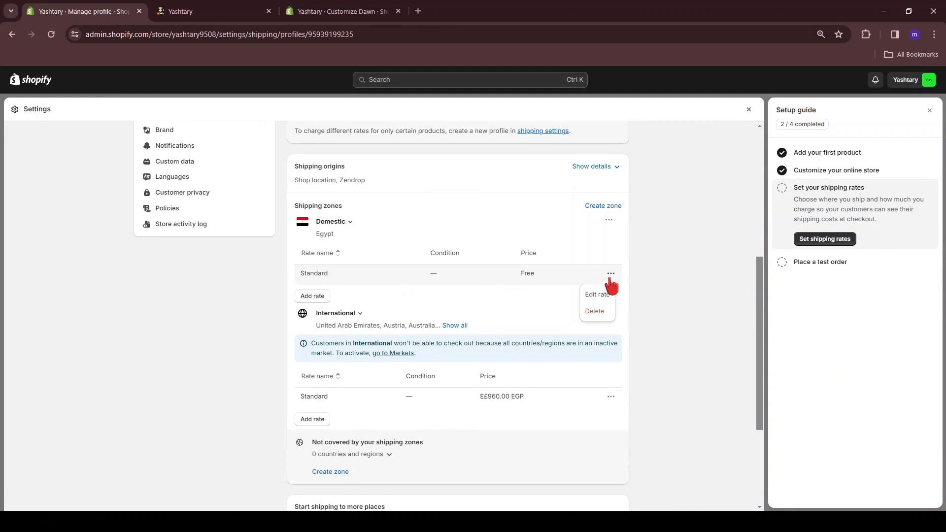
{"action": "left_click", "coordinate": [596, 312]}
Add a custom flat rate named SHIPPING with a price of E£50.00 to the Domestic shipping zone.
{"action": "left_click", "coordinate": [315, 271]}
{"action": "left_click", "coordinate": [358, 227]}
{"action": "left_click", "coordinate": [355, 236]}
{"action": "left_click", "coordinate": [369, 321]}
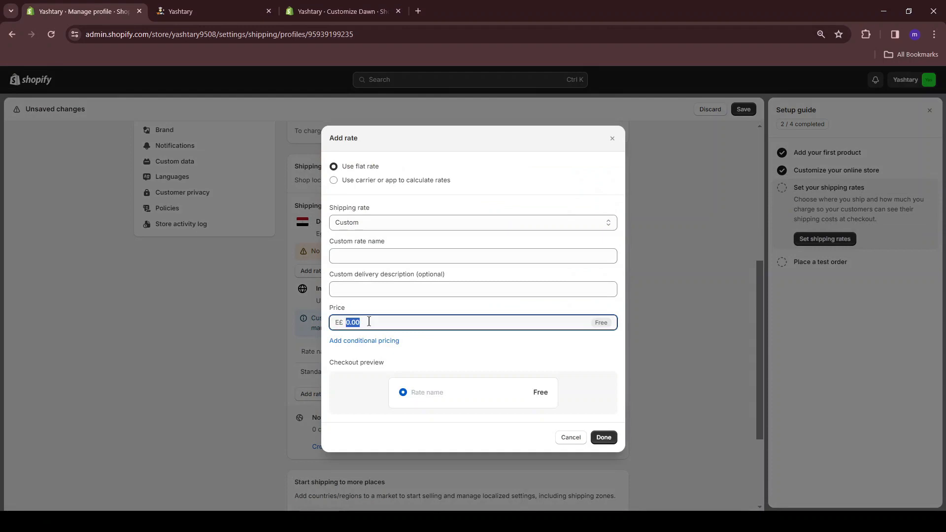
{"action": "type", "text": "50"}
{"action": "left_click", "coordinate": [425, 257]}
{"action": "type", "text": "SHIPPING"}
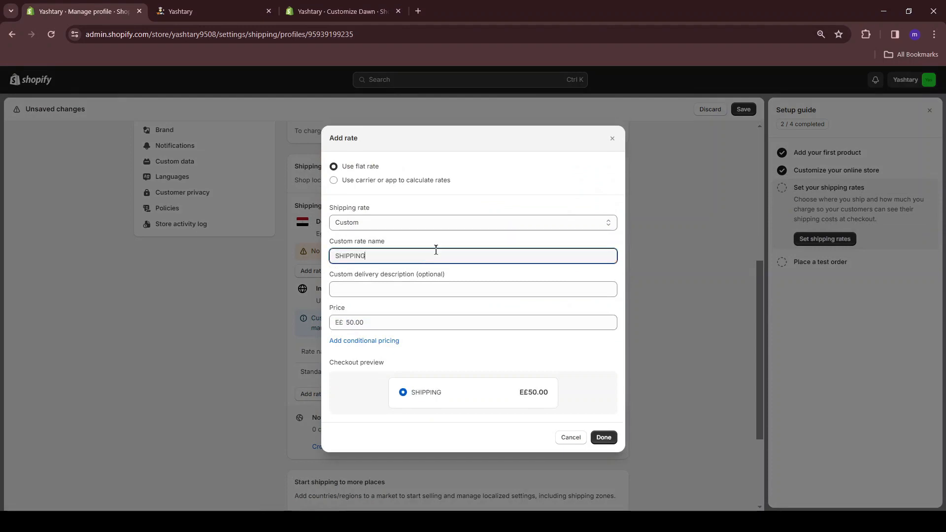
{"action": "left_click", "coordinate": [432, 240]}
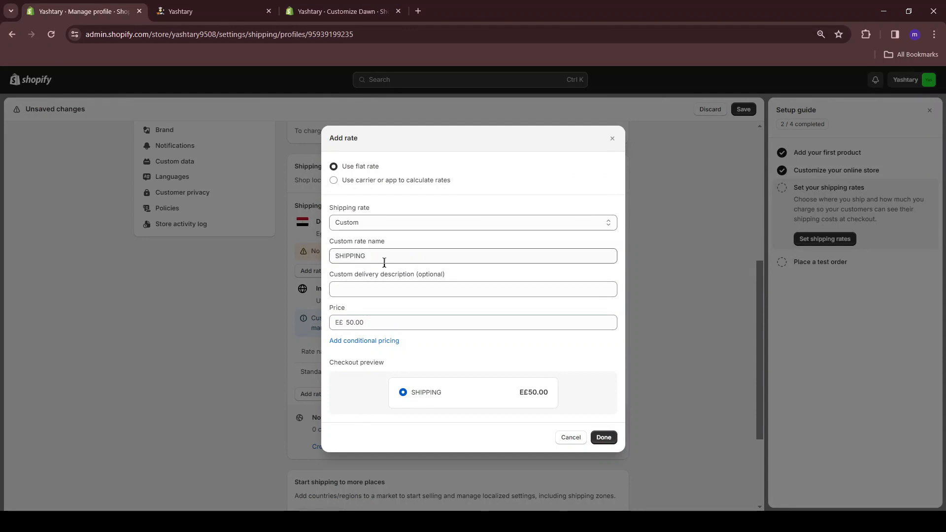
{"action": "left_click", "coordinate": [605, 437]}
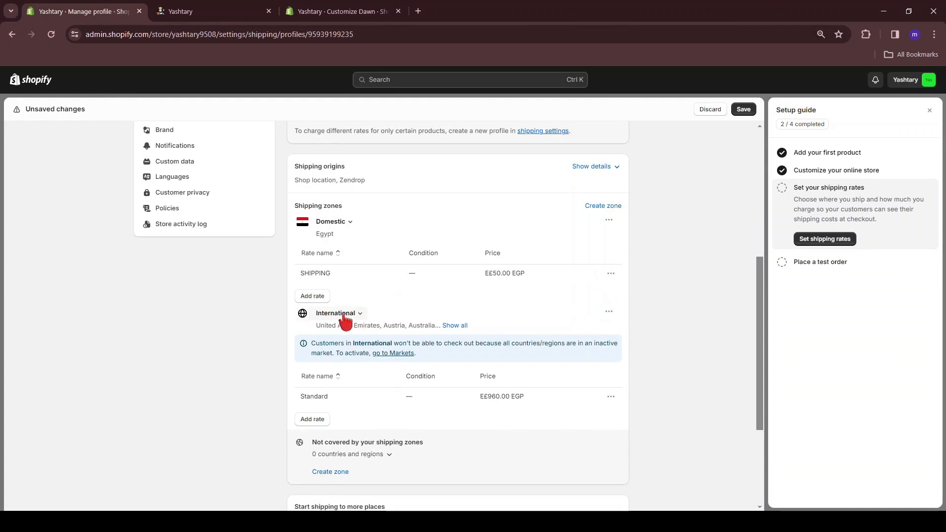
Delete the International shipping zone and save the shipping profile.
{"action": "left_click", "coordinate": [609, 312]}
{"action": "left_click", "coordinate": [594, 345]}
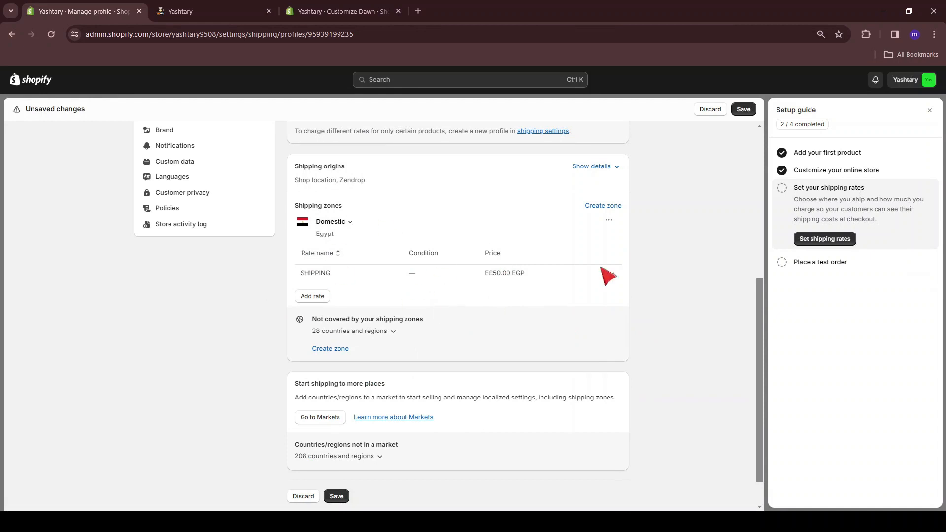
{"action": "left_click", "coordinate": [740, 114]}
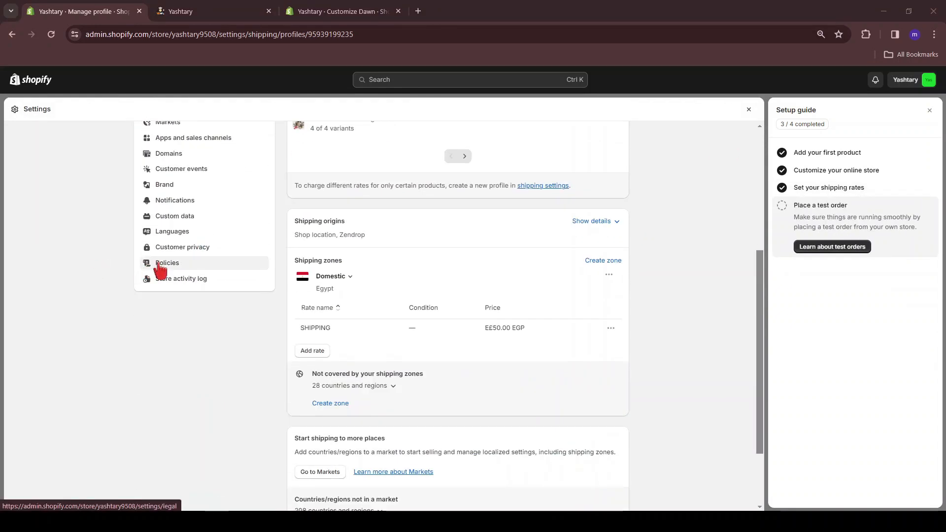
Open the store policies settings and create the written return and refund policy from its template.
{"action": "left_click", "coordinate": [179, 264]}
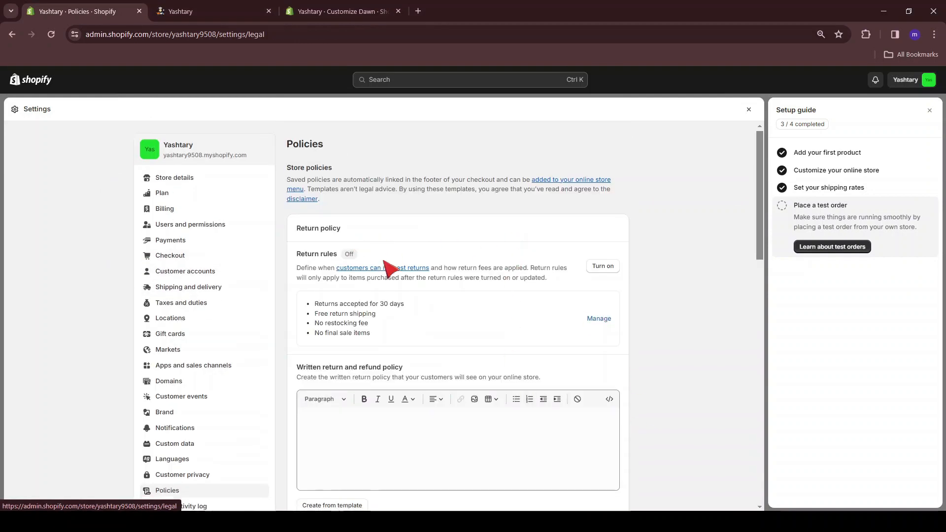
{"action": "scroll", "coordinate": [391, 290], "scroll_direction": "down", "scroll_amount": 7}
{"action": "scroll", "coordinate": [390, 297], "scroll_direction": "down", "scroll_amount": 9}
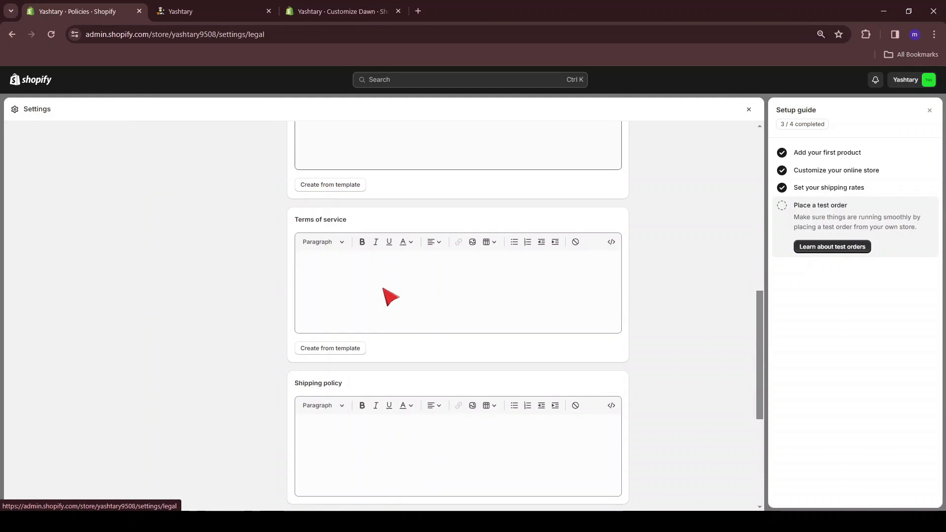
{"action": "scroll", "coordinate": [382, 397], "scroll_direction": "up", "scroll_amount": 13}
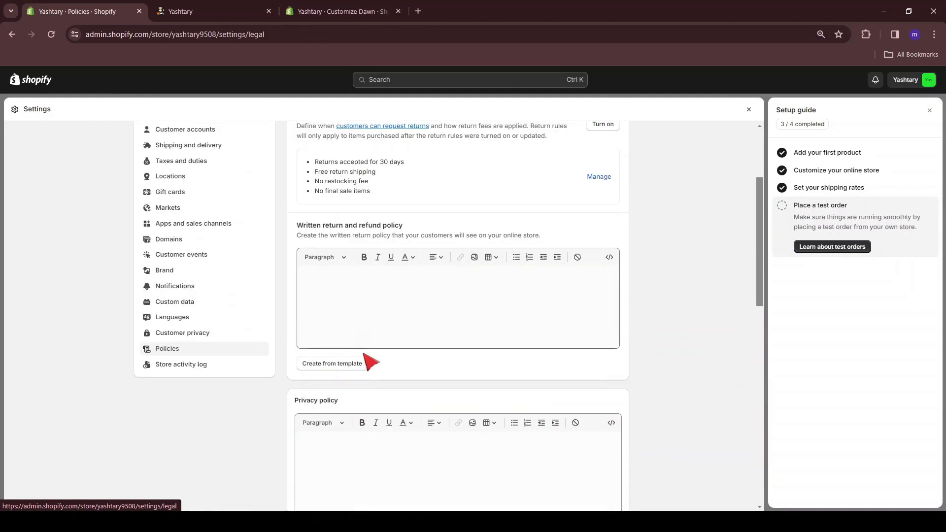
{"action": "left_click", "coordinate": [311, 369]}
{"action": "scroll", "coordinate": [318, 335], "scroll_direction": "down", "scroll_amount": 1}
{"action": "scroll", "coordinate": [325, 323], "scroll_direction": "up", "scroll_amount": 1}
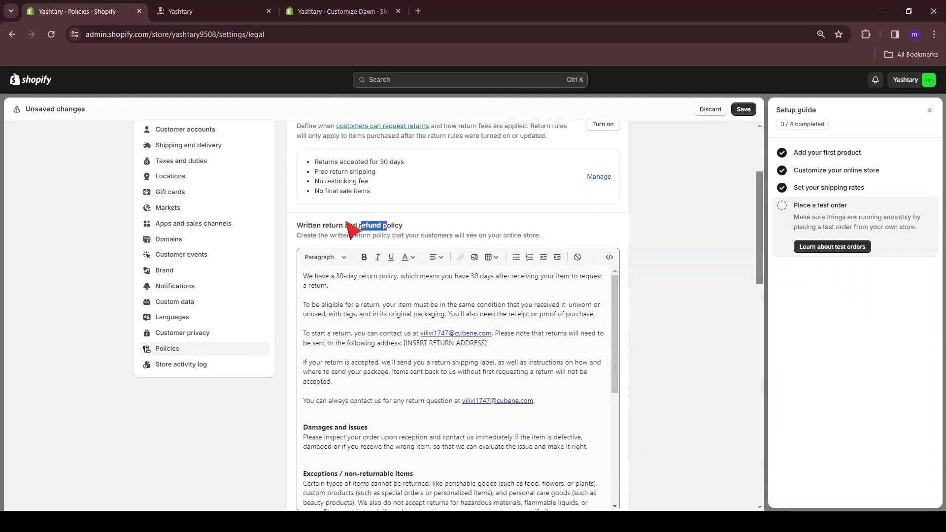
Fill in the privacy policy and the terms of service from their templates.
{"action": "scroll", "coordinate": [394, 225], "scroll_direction": "down", "scroll_amount": 10}
{"action": "left_click", "coordinate": [333, 309]}
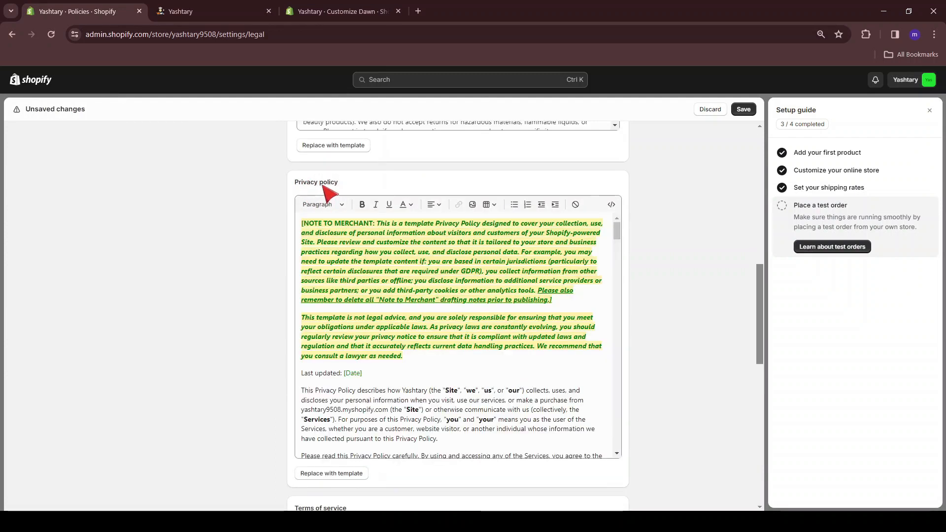
{"action": "scroll", "coordinate": [330, 237], "scroll_direction": "down", "scroll_amount": 4}
{"action": "scroll", "coordinate": [345, 276], "scroll_direction": "up", "scroll_amount": 4}
{"action": "left_click_drag", "start_coordinate": [415, 365], "coordinate": [312, 226]}
{"action": "left_click", "coordinate": [306, 239]}
{"action": "scroll", "coordinate": [342, 306], "scroll_direction": "down", "scroll_amount": 6}
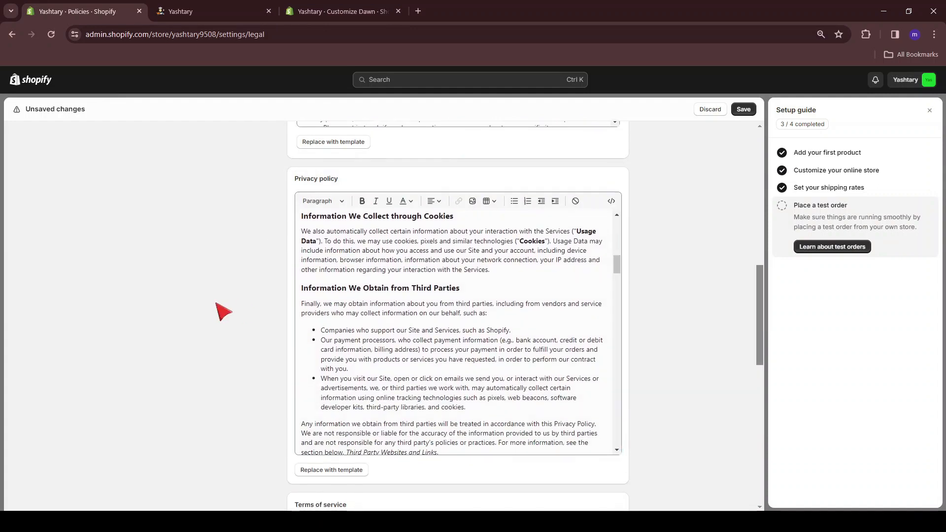
{"action": "scroll", "coordinate": [220, 309], "scroll_direction": "down", "scroll_amount": 6}
{"action": "left_click", "coordinate": [324, 311]}
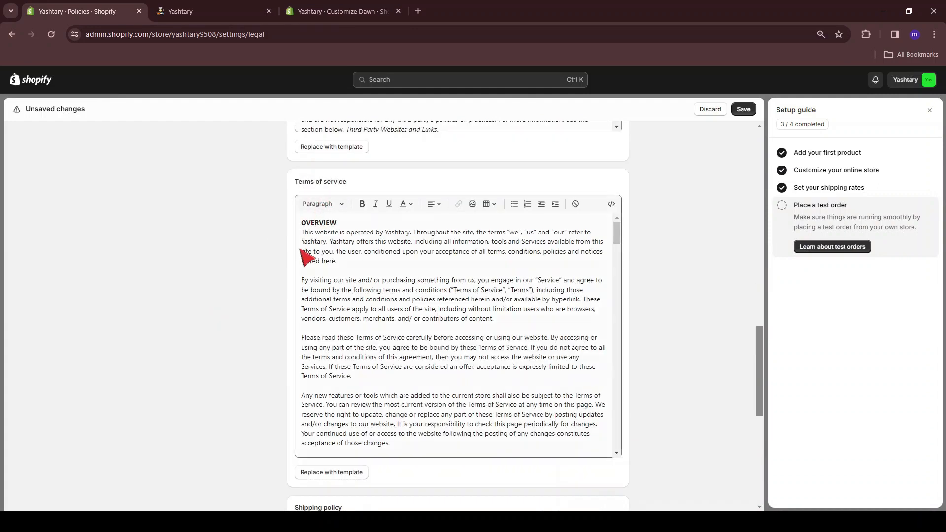
Create the contact information from its template, leave the shipping policy empty, and save the store policies.
{"action": "scroll", "coordinate": [295, 266], "scroll_direction": "down", "scroll_amount": 8}
{"action": "scroll", "coordinate": [310, 277], "scroll_direction": "down", "scroll_amount": 3}
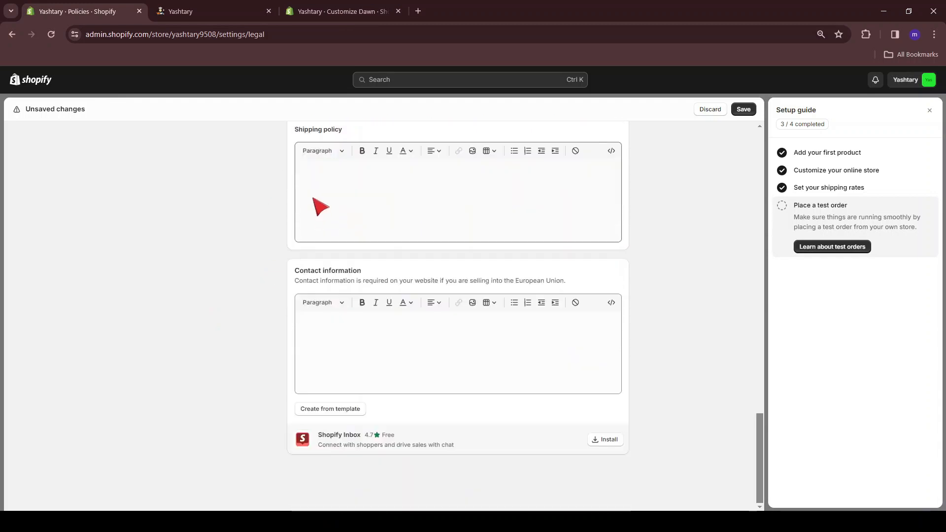
{"action": "left_click", "coordinate": [332, 212]}
{"action": "left_click", "coordinate": [347, 418]}
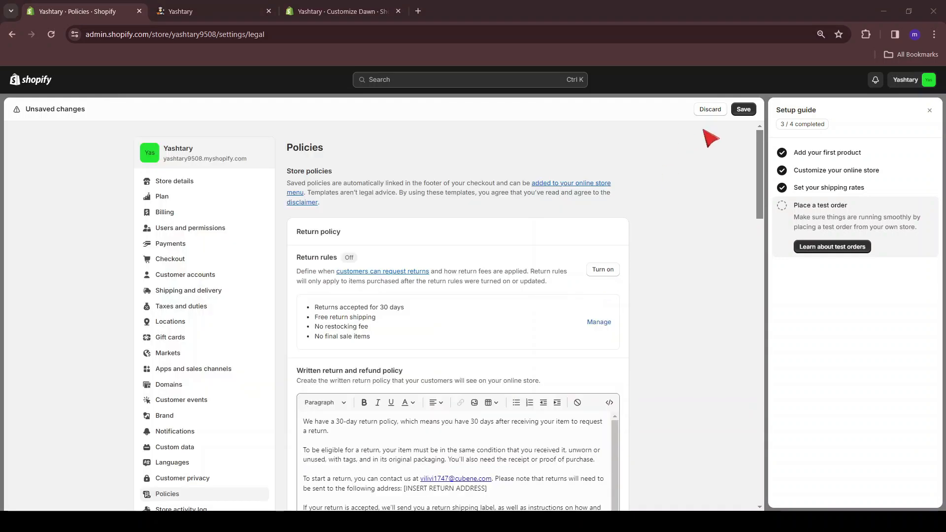
{"action": "left_click", "coordinate": [744, 110]}
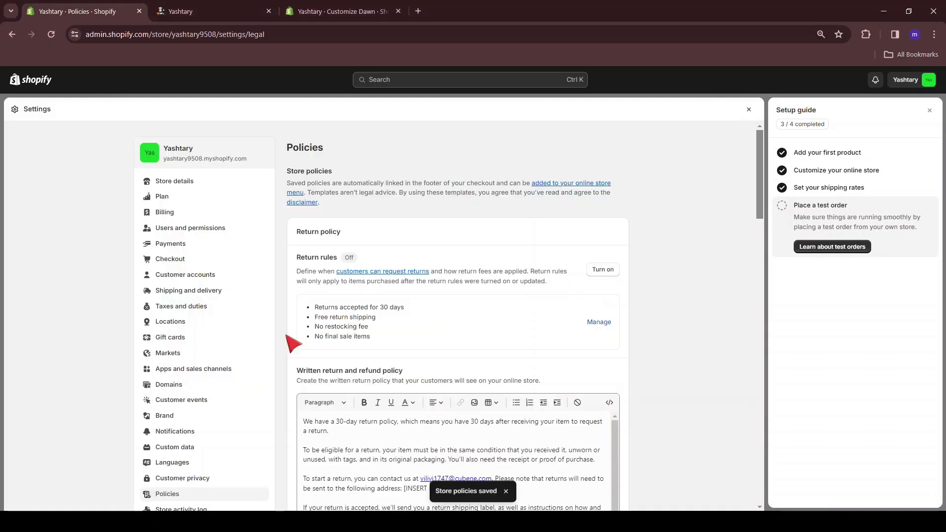
Check the home page down to its footer in the theme editor and open the Footer menu in the store navigation.
{"action": "scroll", "coordinate": [312, 247], "scroll_direction": "down", "scroll_amount": 2}
{"action": "scroll", "coordinate": [313, 197], "scroll_direction": "up", "scroll_amount": 2}
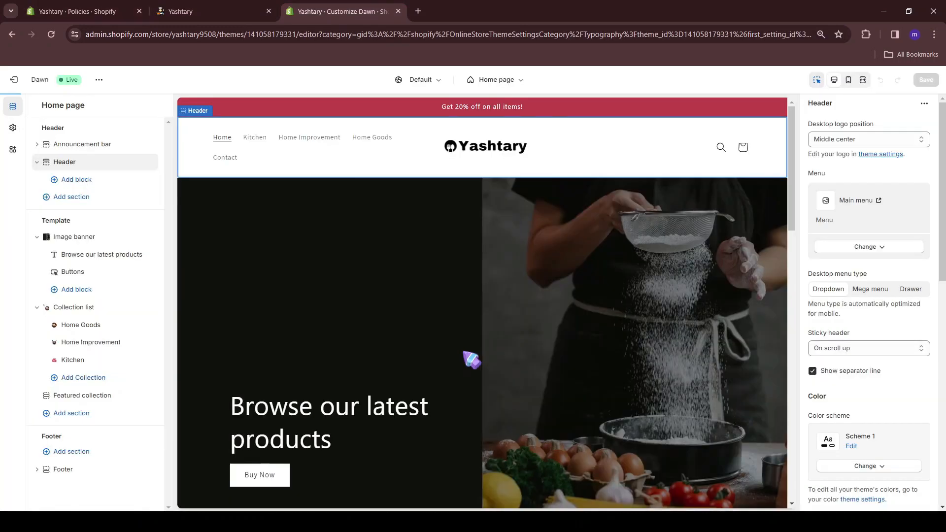
{"action": "scroll", "coordinate": [472, 360], "scroll_direction": "down", "scroll_amount": 15}
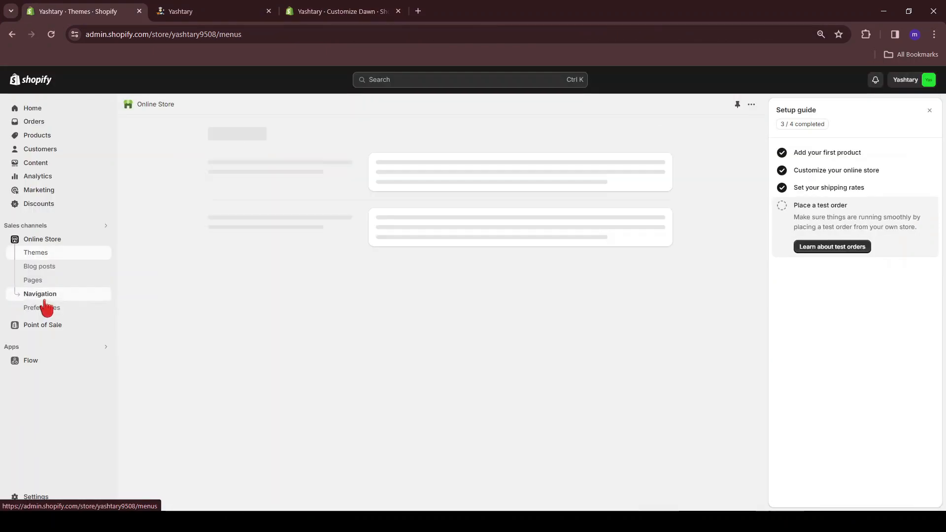
{"action": "left_click", "coordinate": [40, 294]}
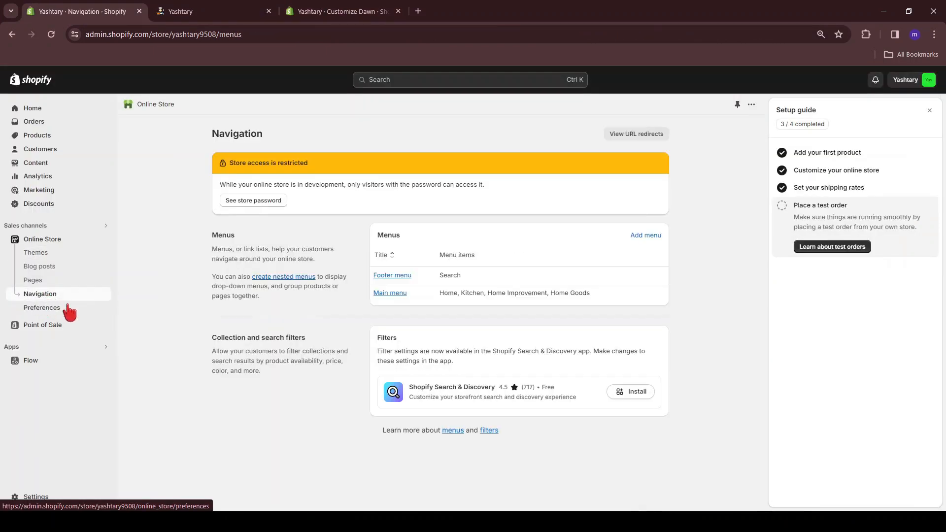
{"action": "left_click", "coordinate": [394, 278]}
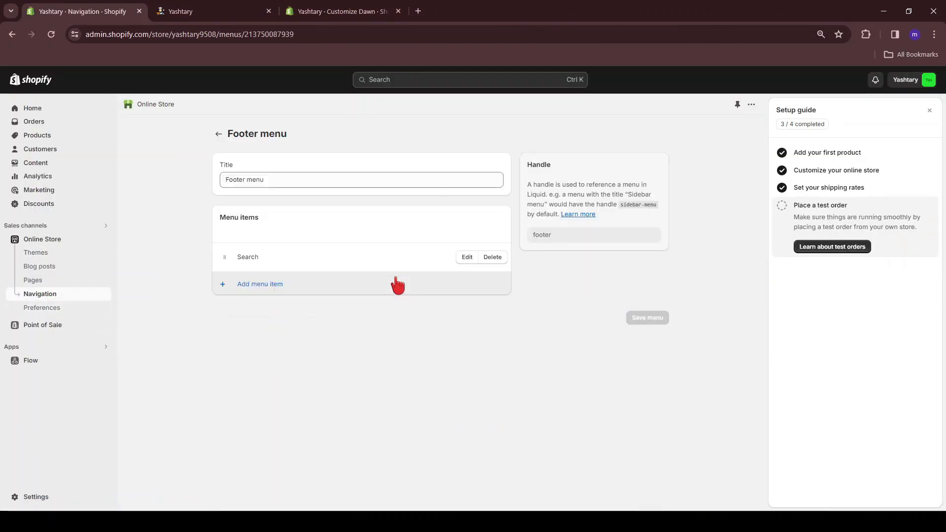
Add a footer menu item linking to the Contact Information policy.
{"action": "left_click", "coordinate": [243, 291]}
{"action": "key", "text": "Tab"}
{"action": "left_click", "coordinate": [630, 334]}
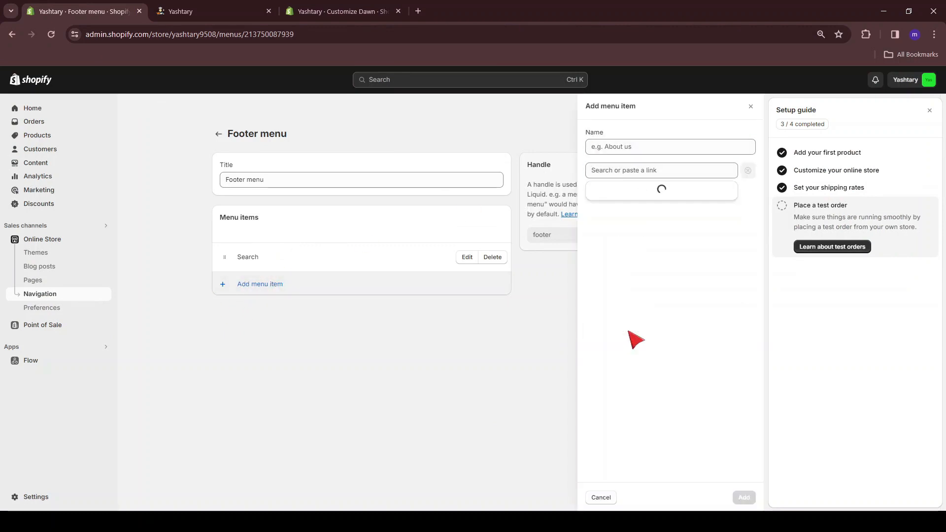
{"action": "left_click", "coordinate": [633, 213]}
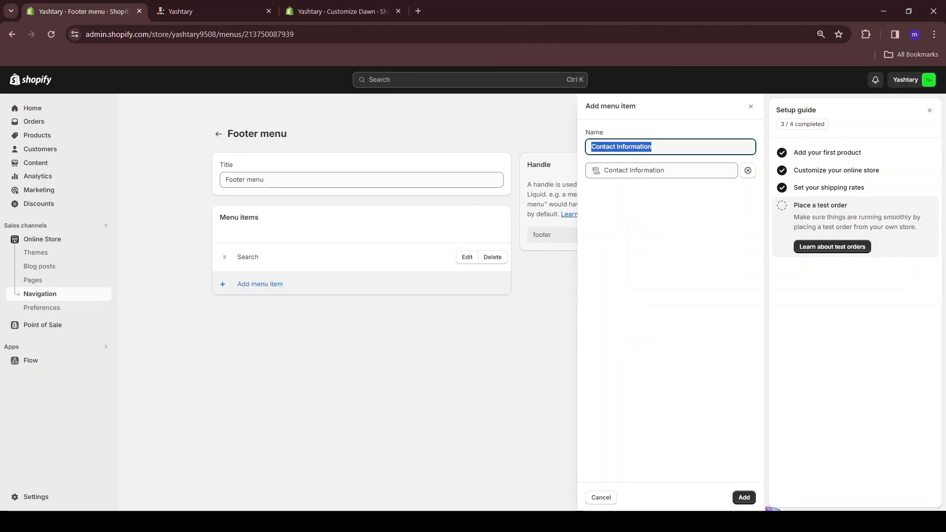
{"action": "left_click", "coordinate": [744, 497]}
Add footer menu items linking to the Privacy Policy, Refund Policy and Terms of Service.
{"action": "left_click", "coordinate": [251, 311]}
{"action": "left_click", "coordinate": [611, 171]}
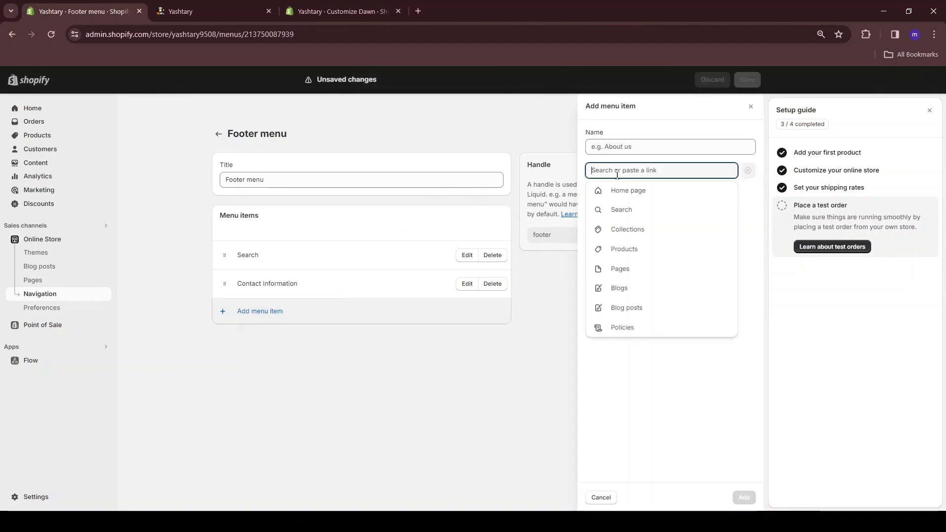
{"action": "left_click", "coordinate": [611, 325]}
{"action": "left_click", "coordinate": [621, 230]}
{"action": "left_click", "coordinate": [743, 496]}
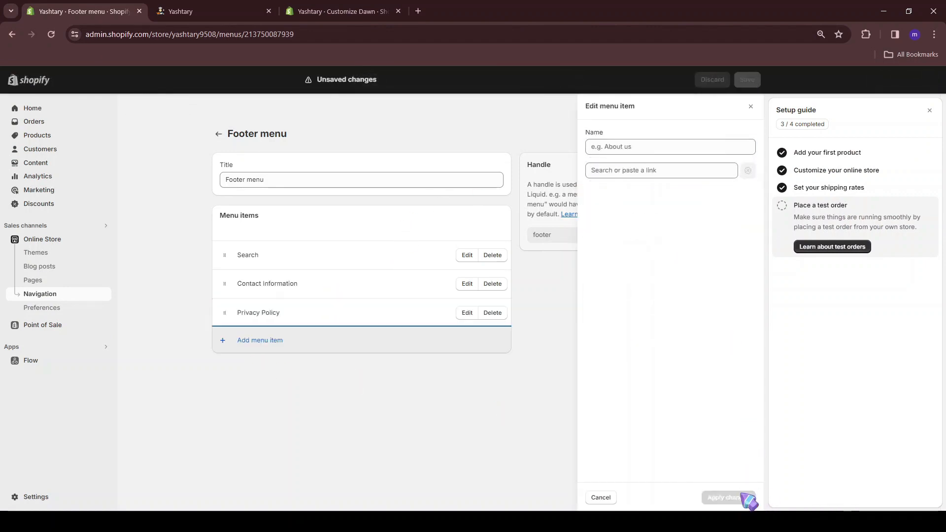
{"action": "left_click", "coordinate": [261, 340]}
{"action": "left_click", "coordinate": [619, 320]}
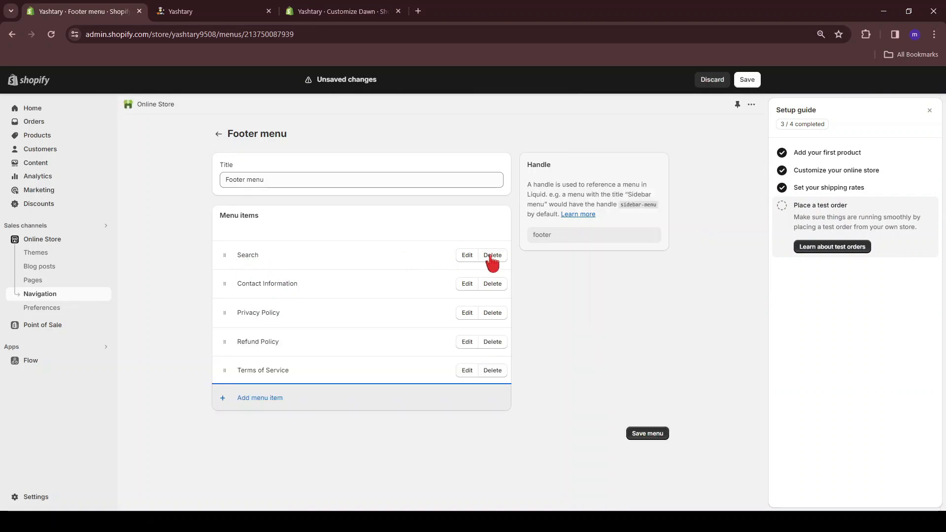
Remove the Search item from the footer menu and save the menu.
{"action": "left_click", "coordinate": [492, 255]}
{"action": "left_click", "coordinate": [610, 320]}
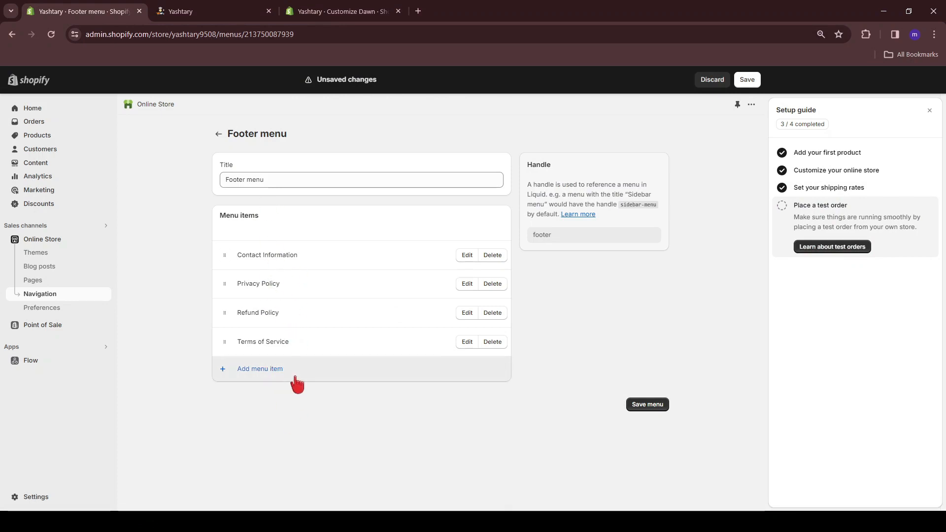
{"action": "left_click", "coordinate": [632, 411]}
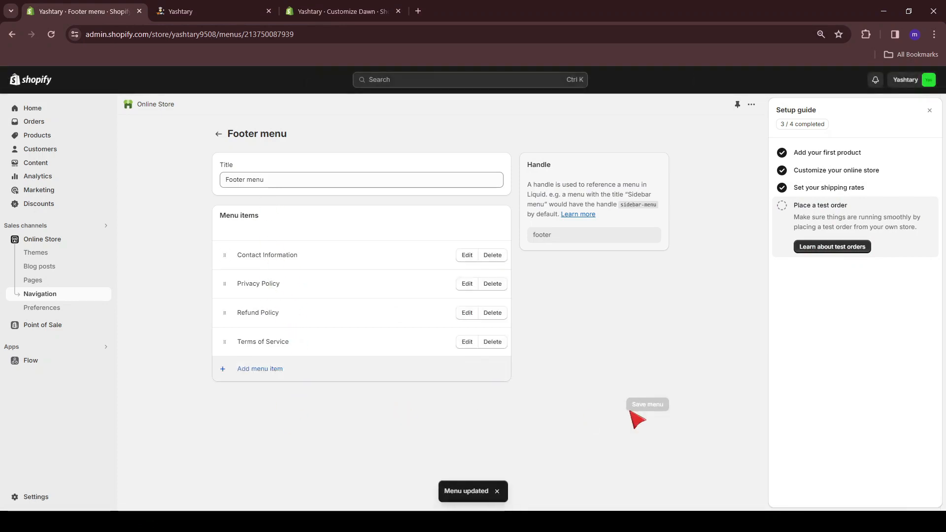
In the theme editor, add a menu block to the footer section that displays the Footer menu links.
{"action": "key", "text": "ctrl+3"}
{"action": "left_click", "coordinate": [72, 472]}
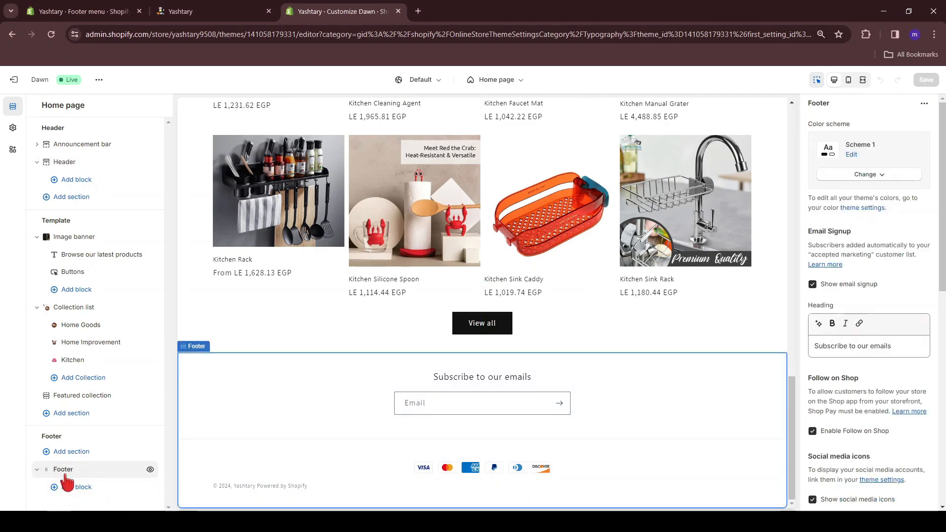
{"action": "left_click", "coordinate": [71, 493]}
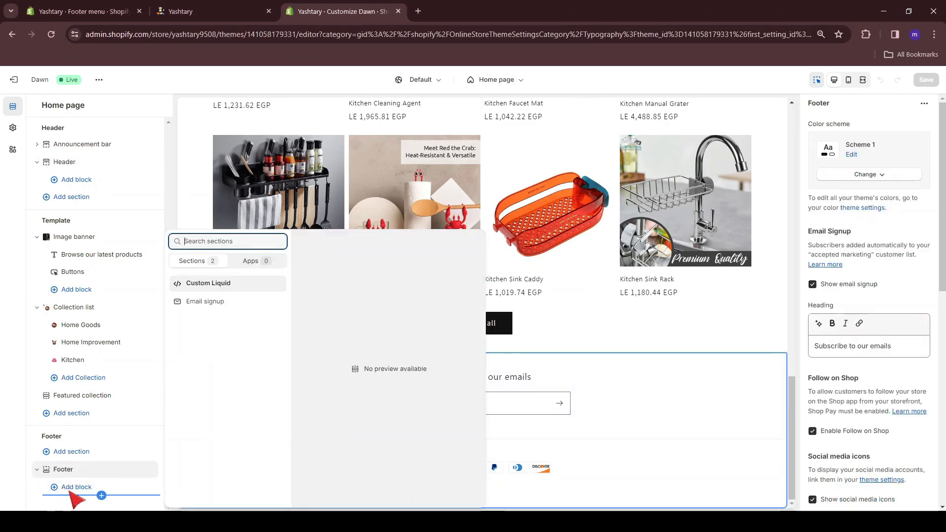
{"action": "left_click", "coordinate": [209, 452]}
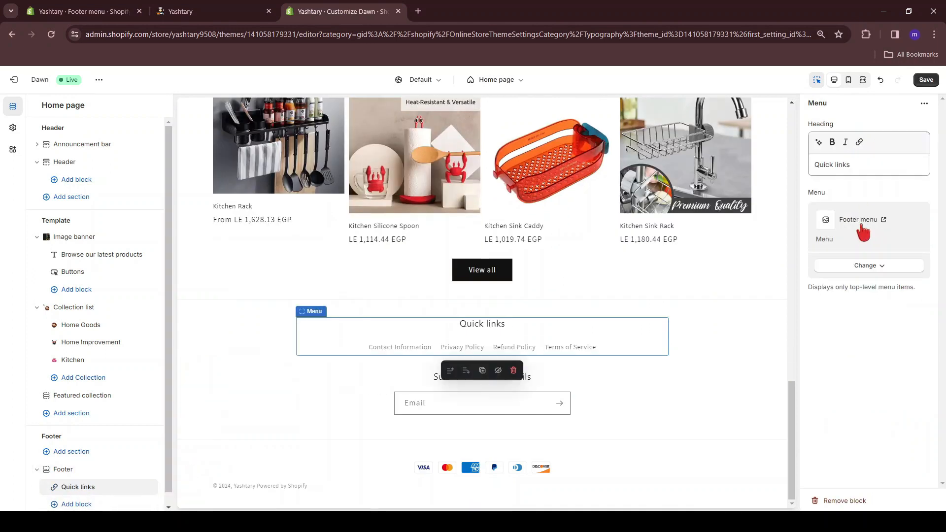
{"action": "left_click", "coordinate": [869, 266]}
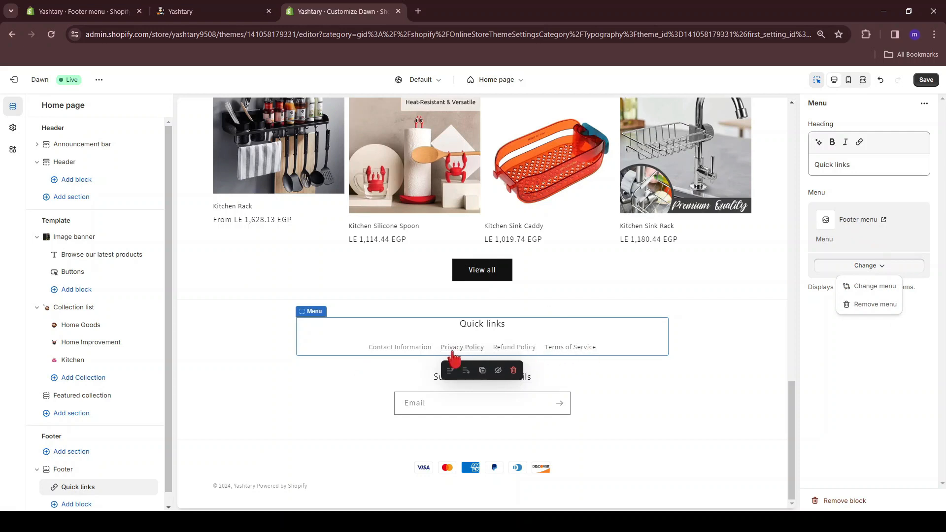
{"action": "left_click", "coordinate": [507, 327]}
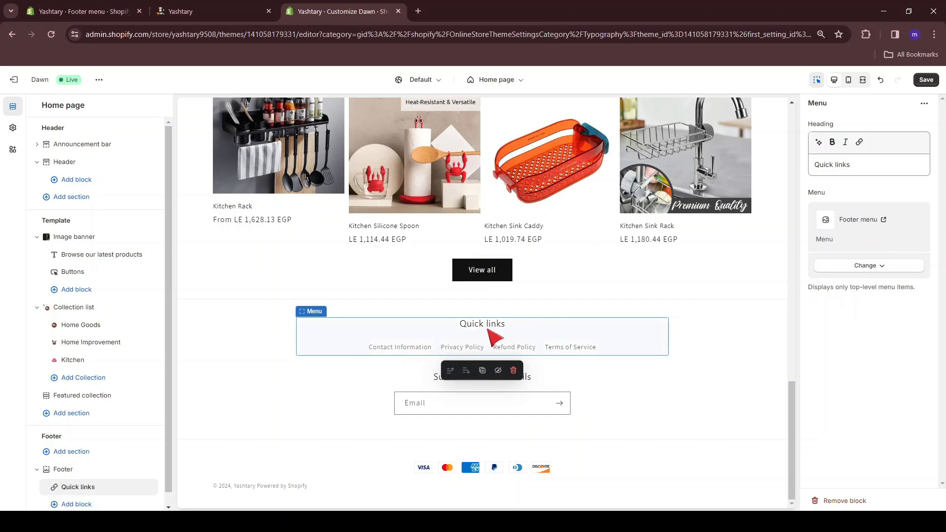
Clear the footer menu block's Quick links heading and save the theme.
{"action": "left_click", "coordinate": [899, 164]}
{"action": "key", "text": "ctrl+a"}
{"action": "key", "text": "BackSpace"}
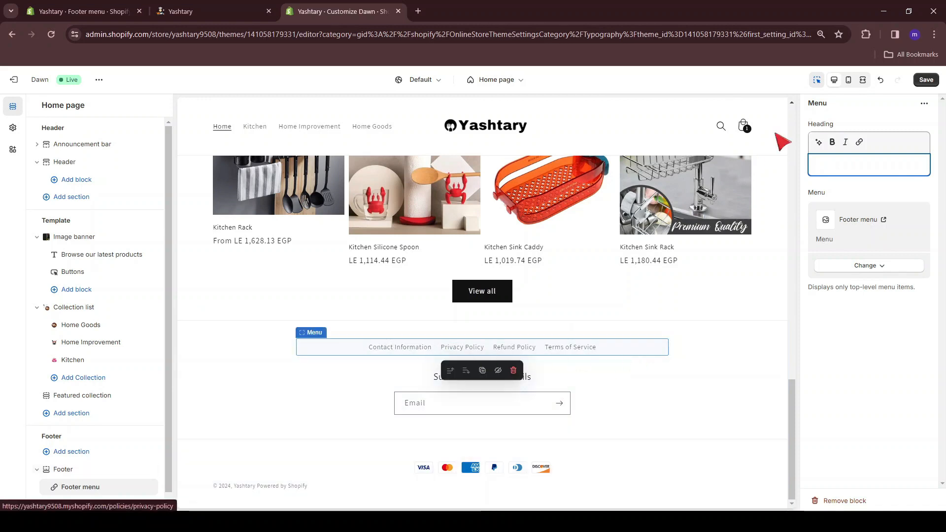
{"action": "left_click", "coordinate": [925, 80]}
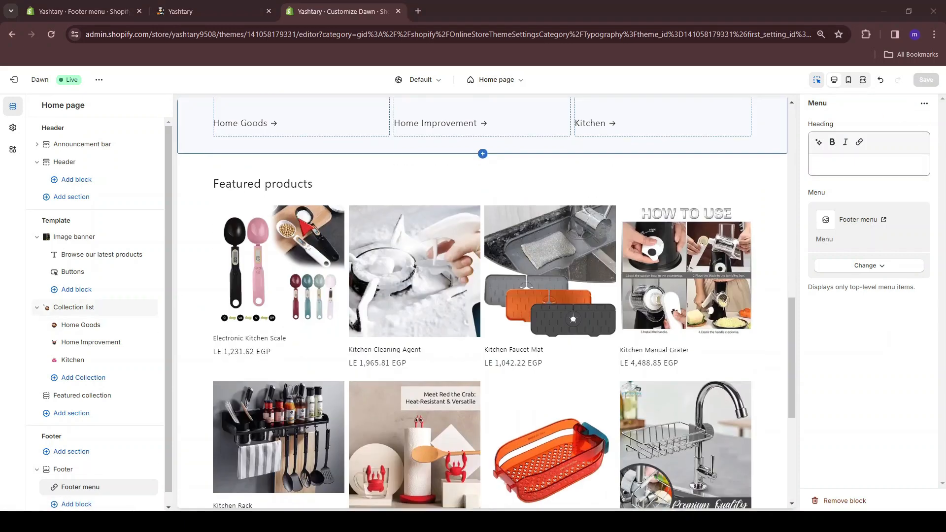
Preview the Electronic Kitchen Scale's checkout through to the payment options and choose Cash on Delivery (COD).
{"action": "left_click", "coordinate": [287, 187]}
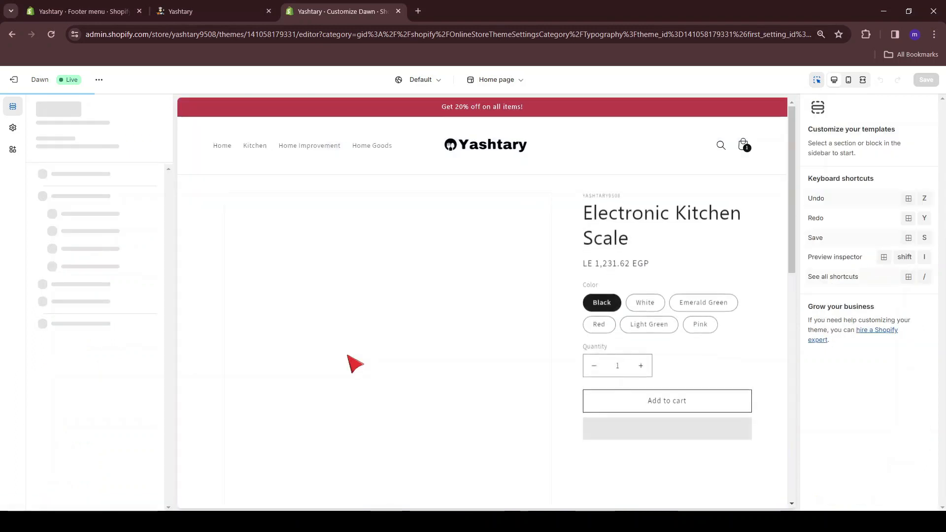
{"action": "left_click", "coordinate": [664, 434]}
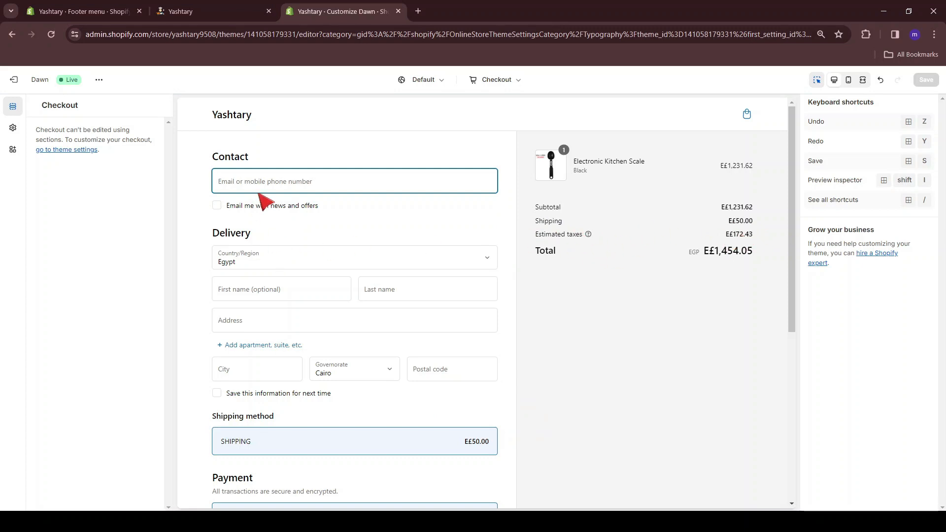
{"action": "scroll", "coordinate": [222, 306], "scroll_direction": "down", "scroll_amount": 2}
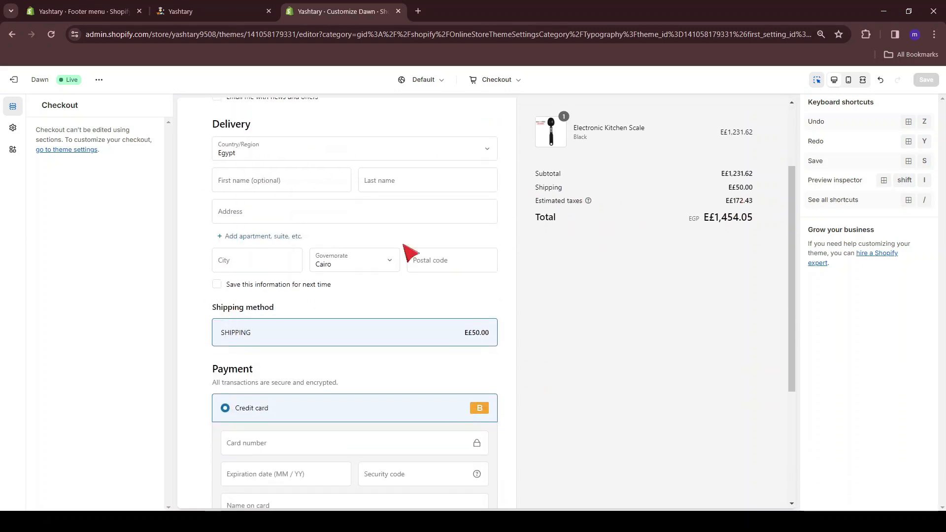
{"action": "scroll", "coordinate": [408, 253], "scroll_direction": "down", "scroll_amount": 3}
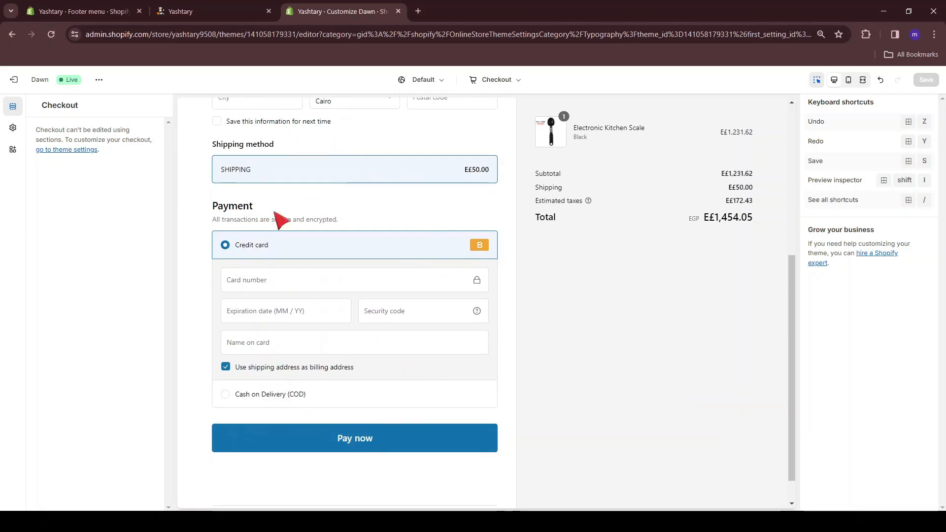
{"action": "left_click", "coordinate": [247, 395]}
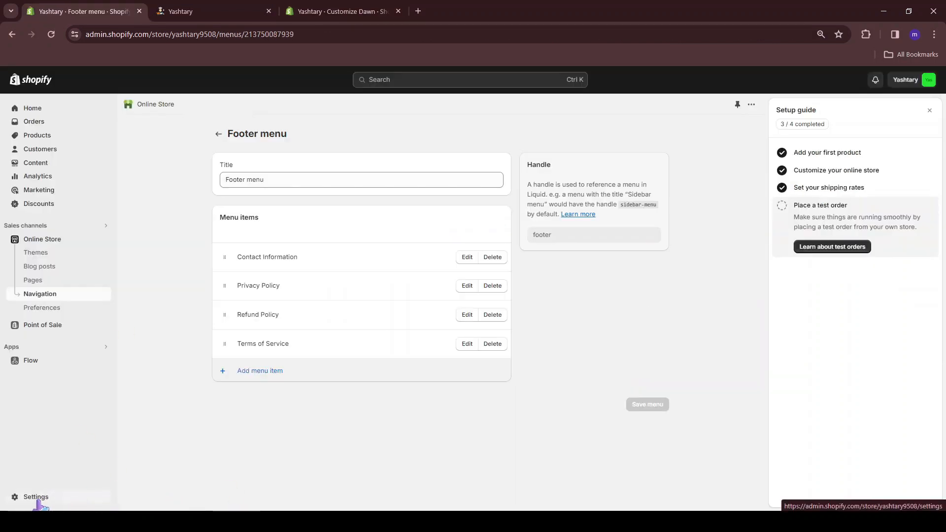
In the store's Taxes and duties settings, set Egypt's base tax rate to 0% and close the settings.
{"action": "left_click", "coordinate": [40, 502]}
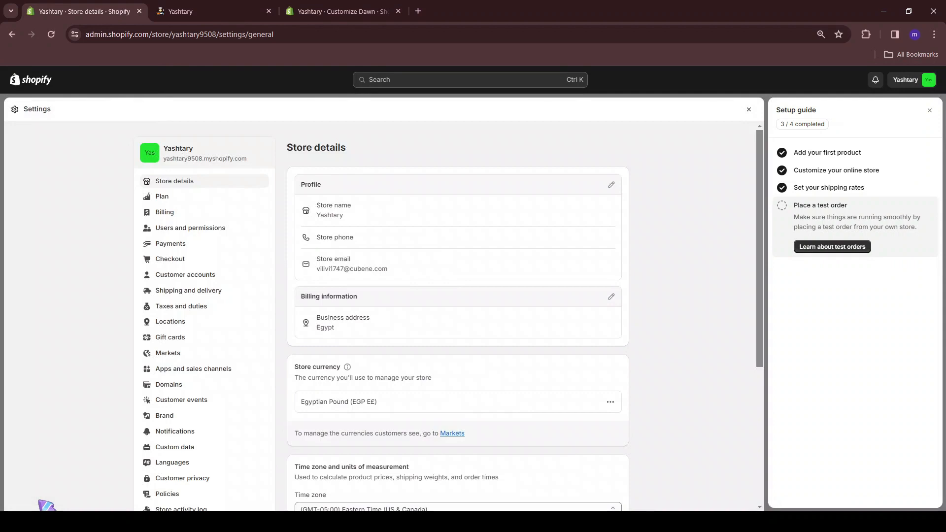
{"action": "left_click", "coordinate": [182, 308]}
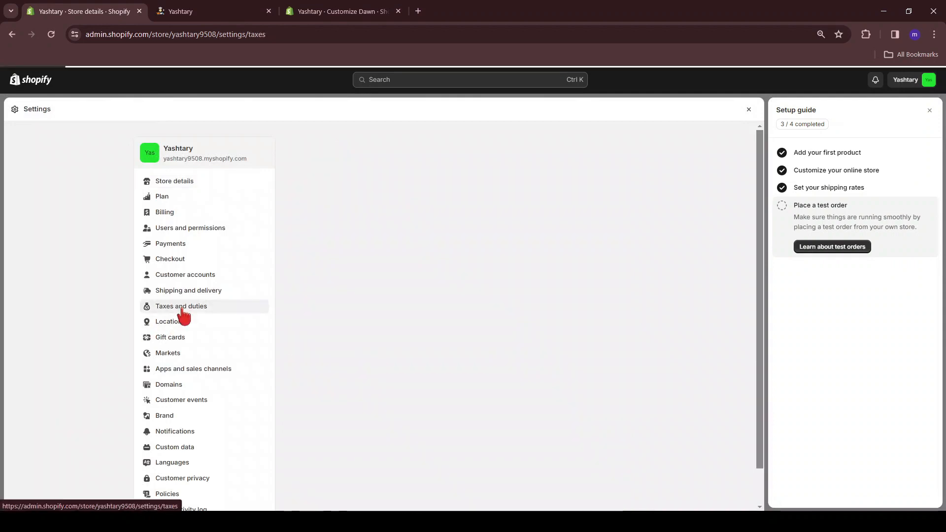
{"action": "left_click", "coordinate": [371, 318]}
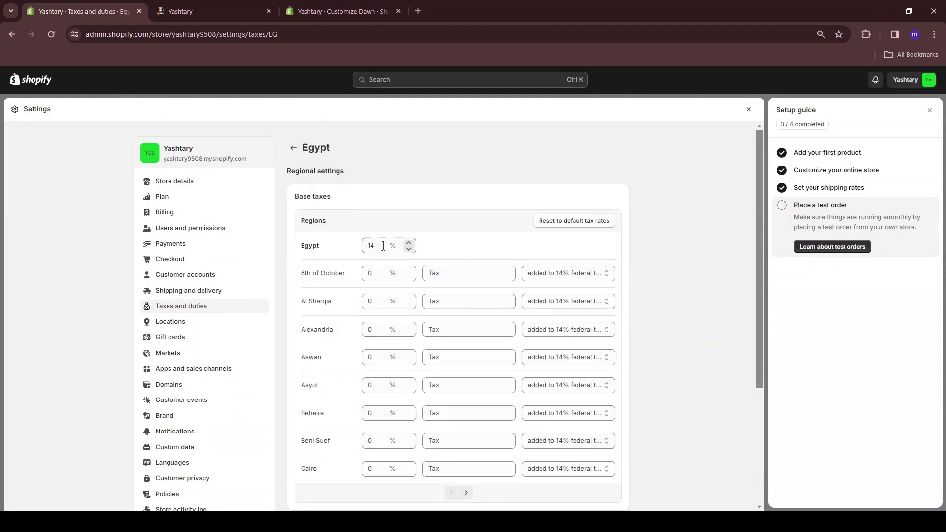
{"action": "key", "text": "BackSpace"}
{"action": "key", "text": "BackSpace"}
{"action": "type", "text": "0"}
{"action": "left_click", "coordinate": [744, 109]}
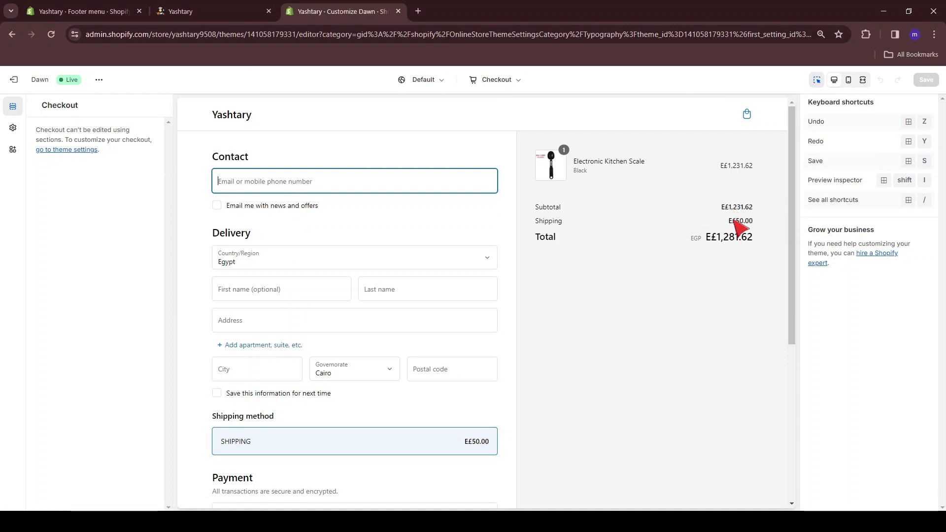
Examine the checkout preview's order total, shipping and payment sections, and switch to the live storefront.
{"action": "scroll", "coordinate": [549, 259], "scroll_direction": "down", "scroll_amount": 3}
{"action": "scroll", "coordinate": [583, 199], "scroll_direction": "up", "scroll_amount": 1}
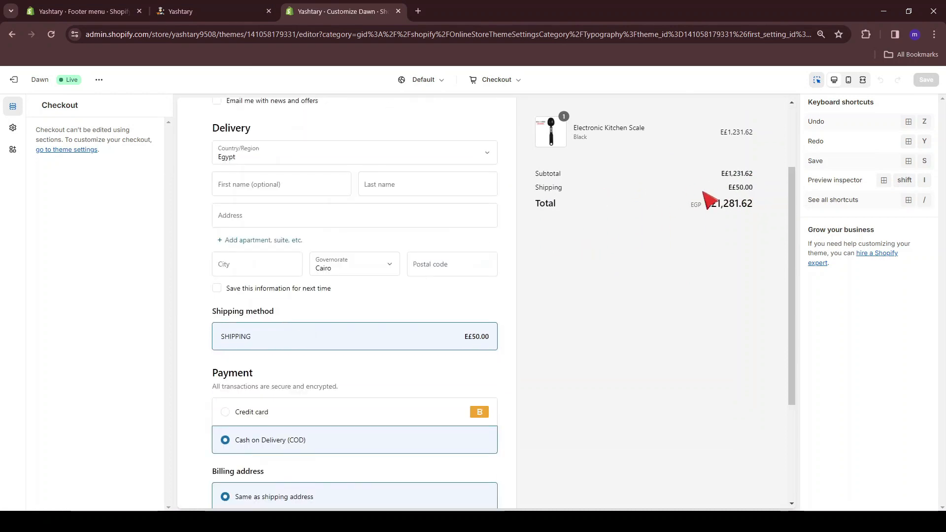
{"action": "scroll", "coordinate": [594, 247], "scroll_direction": "up", "scroll_amount": 2}
{"action": "scroll", "coordinate": [591, 249], "scroll_direction": "down", "scroll_amount": 3}
{"action": "scroll", "coordinate": [712, 243], "scroll_direction": "up", "scroll_amount": 1}
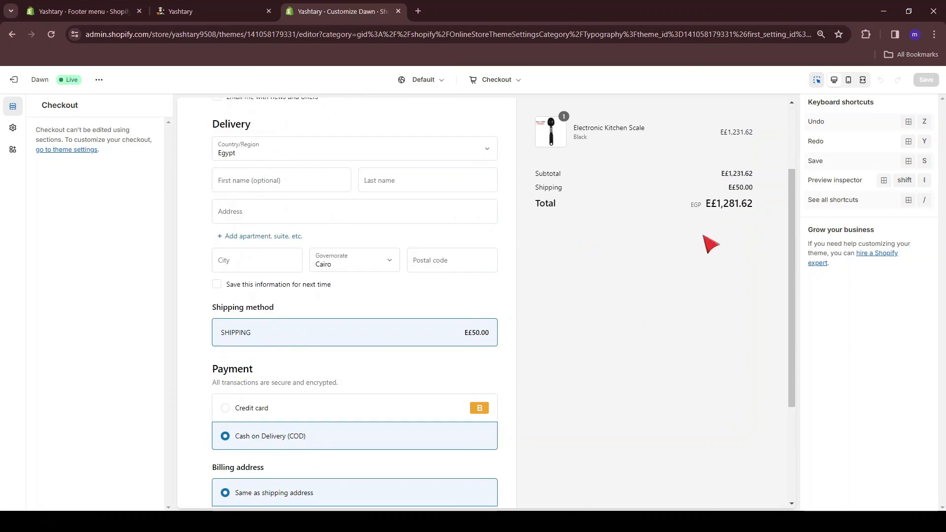
{"action": "scroll", "coordinate": [700, 247], "scroll_direction": "up", "scroll_amount": 1}
{"action": "key", "text": "ctrl+shift+Tab"}
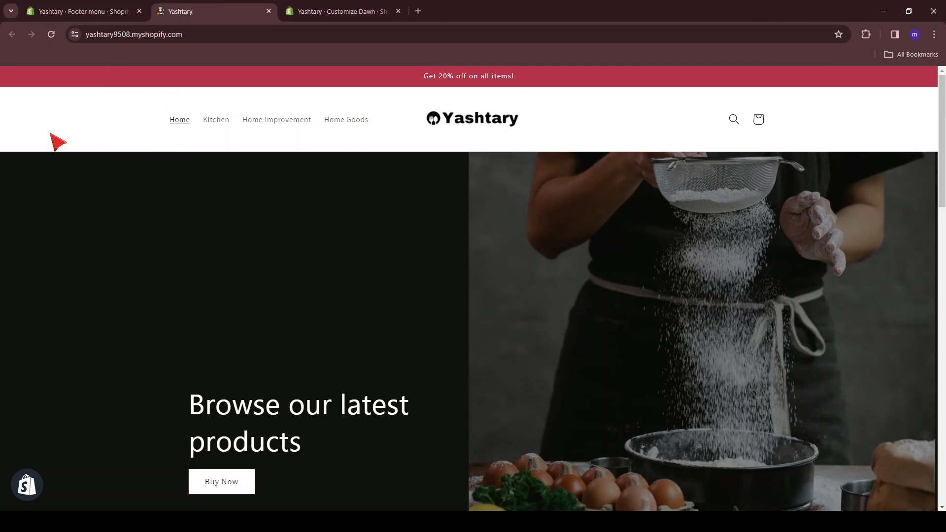
In the store's domain settings, start buying a new domain and search for yashtary.
{"action": "left_click", "coordinate": [110, 10]}
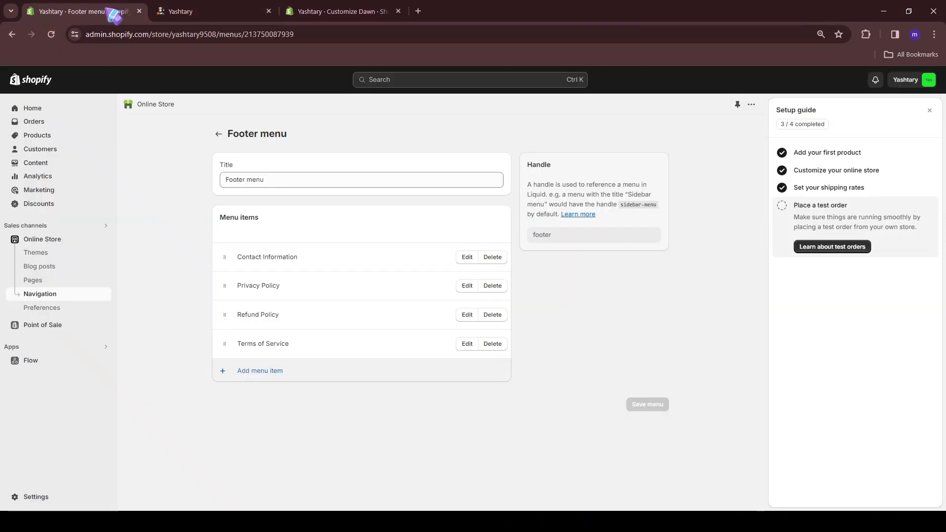
{"action": "left_click", "coordinate": [27, 499]}
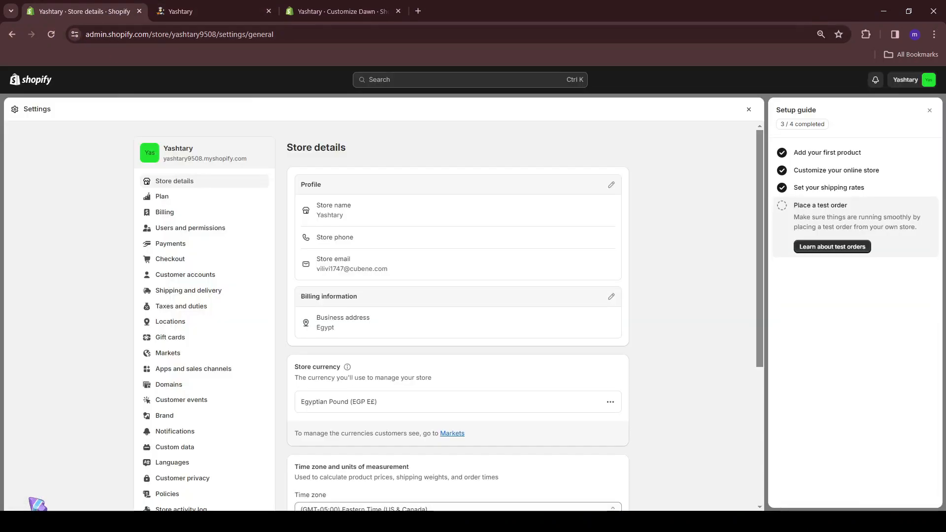
{"action": "scroll", "coordinate": [192, 295], "scroll_direction": "down", "scroll_amount": 2}
{"action": "left_click", "coordinate": [172, 386]}
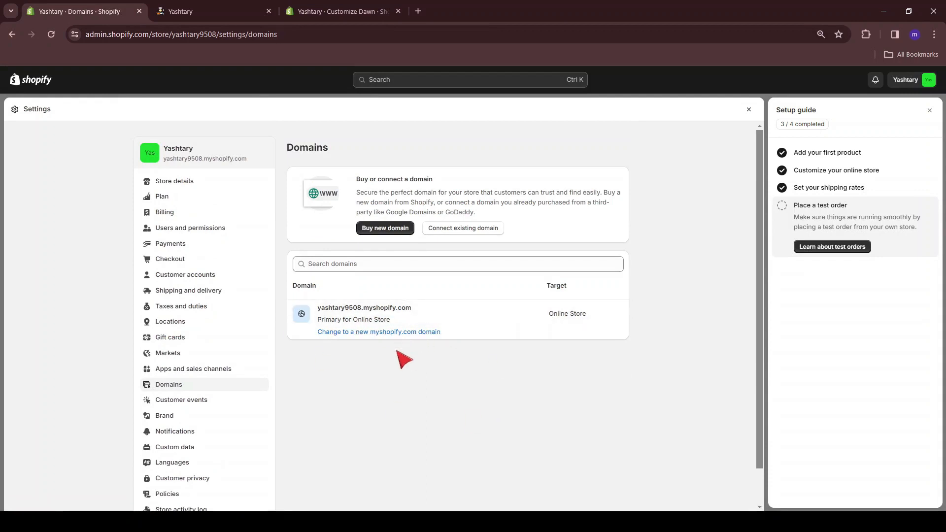
{"action": "left_click", "coordinate": [374, 231]}
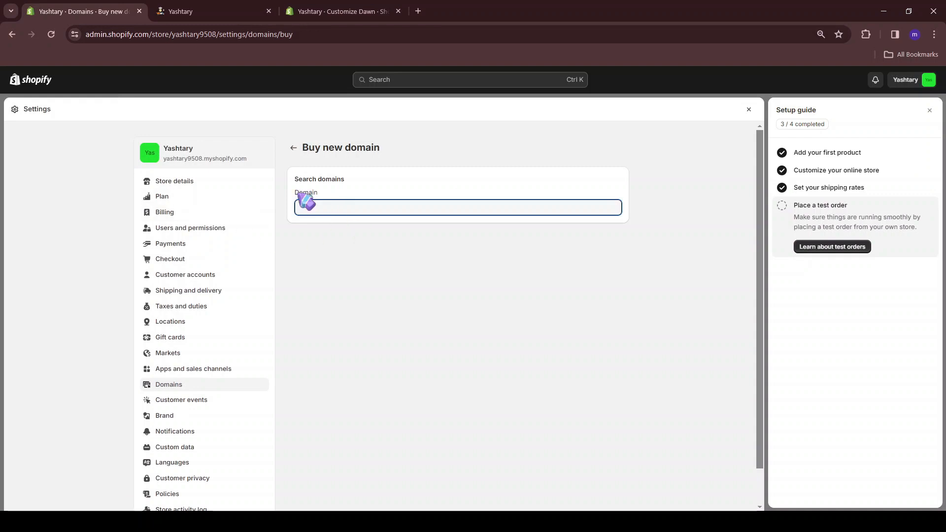
{"action": "type", "text": "yashtary"}
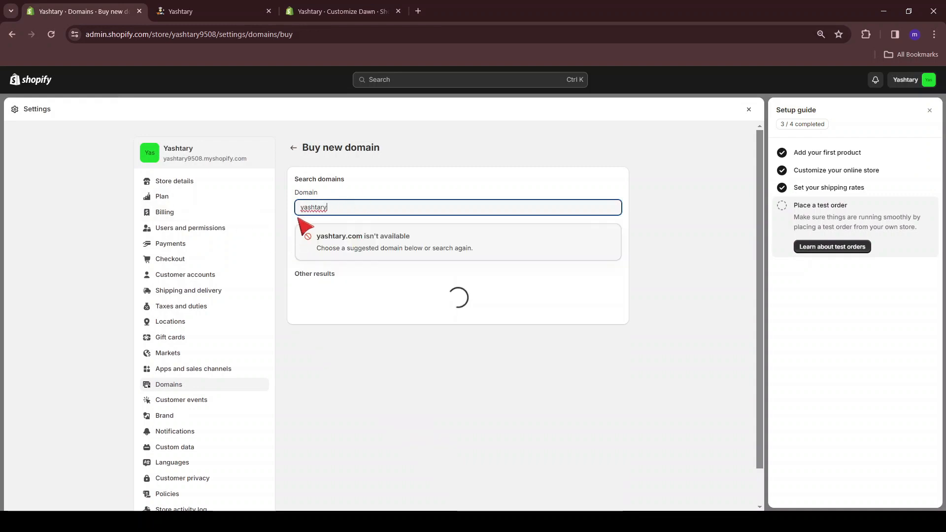
Try the domain search with the spelling yashatary, and restore the search term yashtary.
{"action": "left_click_drag", "start_coordinate": [320, 239], "coordinate": [366, 237]}
{"action": "left_click", "coordinate": [394, 239]}
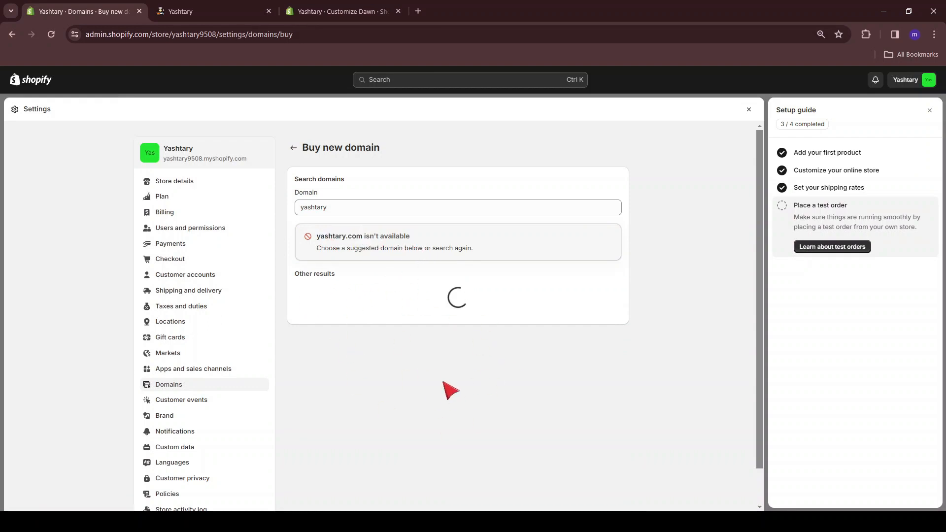
{"action": "left_click", "coordinate": [315, 208]}
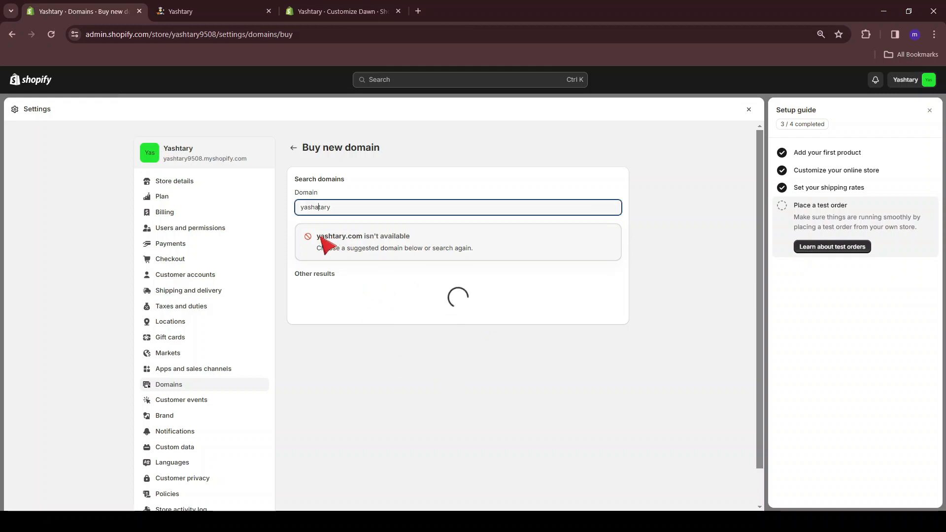
{"action": "type", "text": "a"}
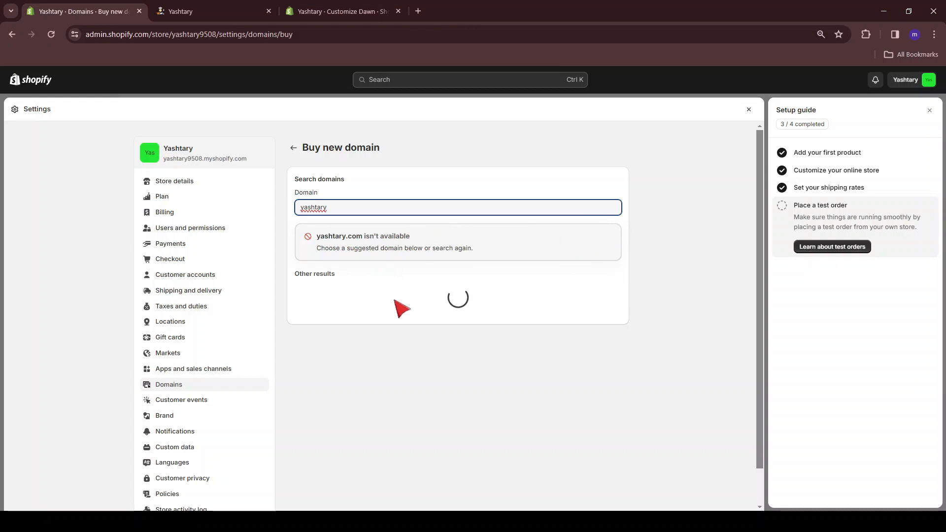
{"action": "left_click", "coordinate": [453, 340]}
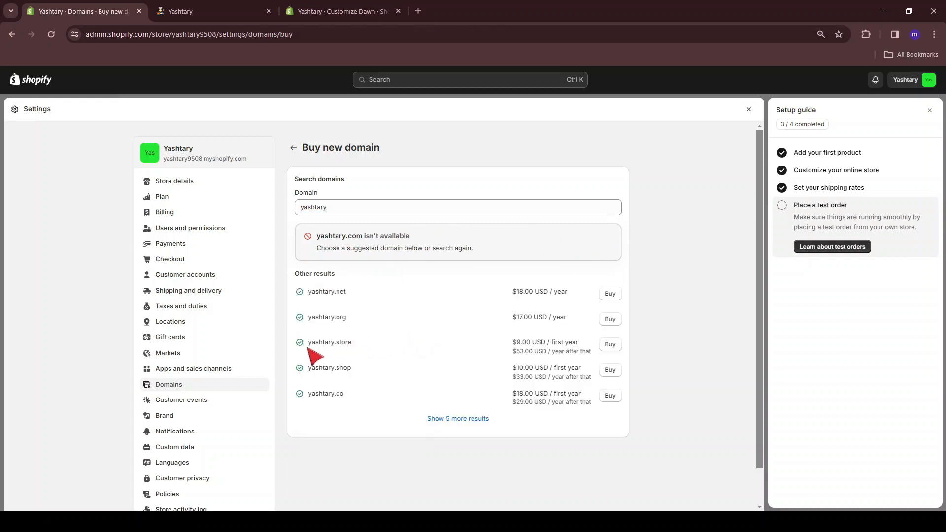
Compare the yearly prices of the yashtary.store, yashtary.shop and yashtary.co domains.
{"action": "left_click_drag", "start_coordinate": [517, 345], "coordinate": [578, 345]}
{"action": "left_click", "coordinate": [578, 344]}
{"action": "left_click_drag", "start_coordinate": [514, 369], "coordinate": [554, 371]}
{"action": "left_click", "coordinate": [566, 369]}
{"action": "left_click_drag", "start_coordinate": [309, 394], "coordinate": [339, 392]}
{"action": "left_click", "coordinate": [577, 394]}
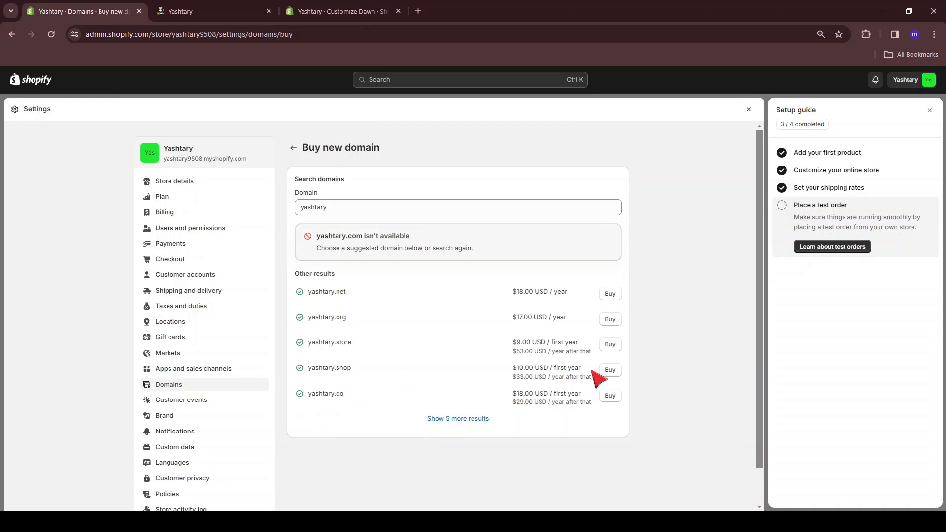
Open the purchase form for yashtary.shop and examine its payment, renewal, contact information and summary sections.
{"action": "left_click", "coordinate": [606, 373]}
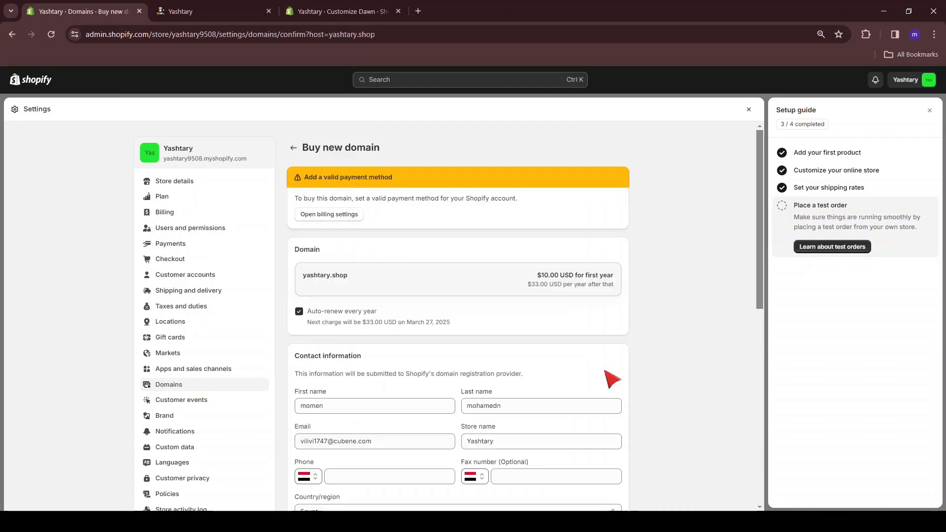
{"action": "scroll", "coordinate": [296, 443], "scroll_direction": "down", "scroll_amount": 7}
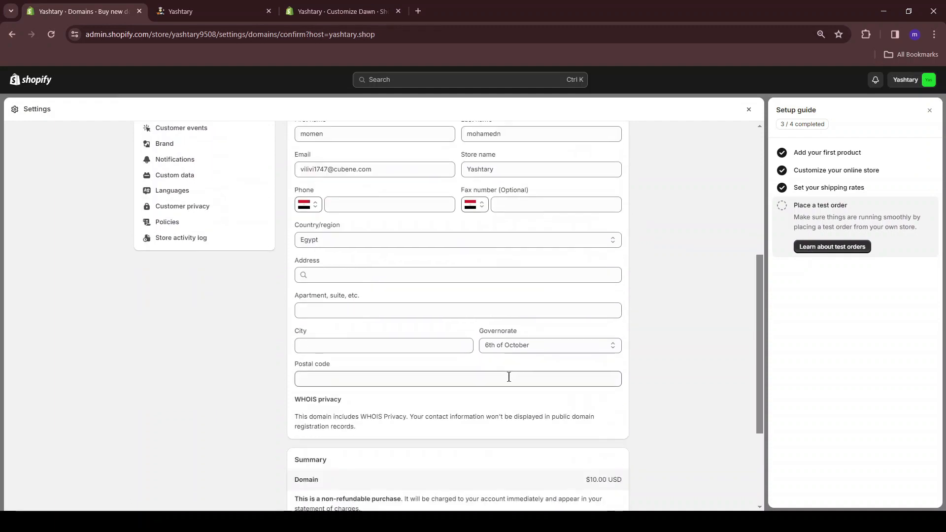
{"action": "scroll", "coordinate": [498, 340], "scroll_direction": "down", "scroll_amount": 1}
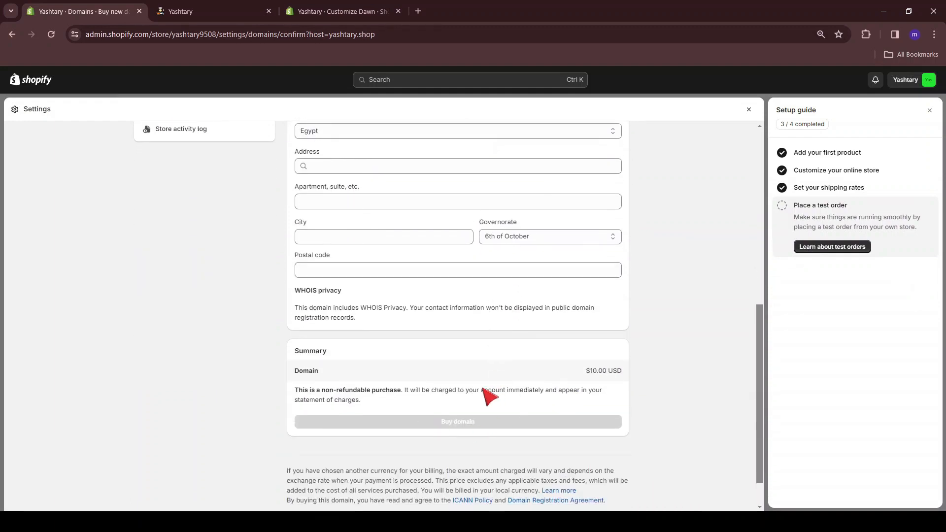
{"action": "scroll", "coordinate": [485, 394], "scroll_direction": "up", "scroll_amount": 6}
{"action": "scroll", "coordinate": [486, 390], "scroll_direction": "up", "scroll_amount": 3}
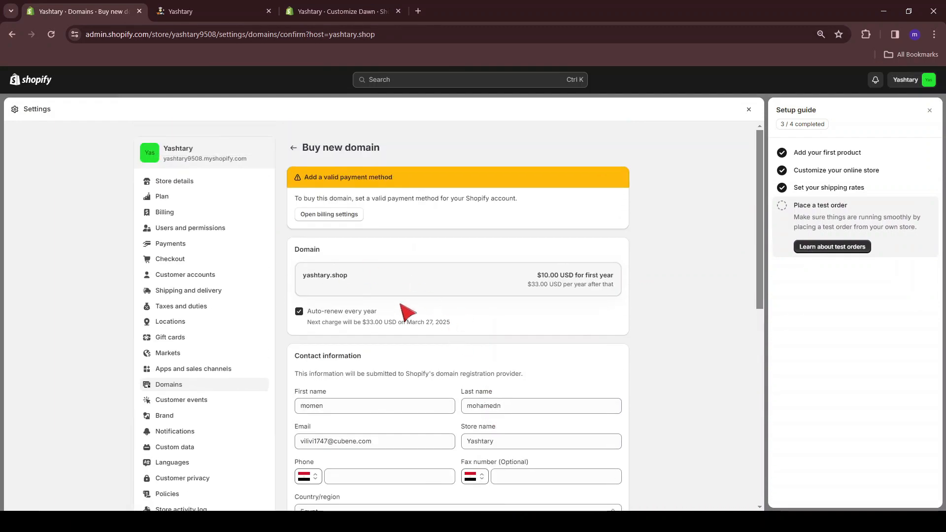
{"action": "left_click_drag", "start_coordinate": [302, 277], "coordinate": [350, 277]}
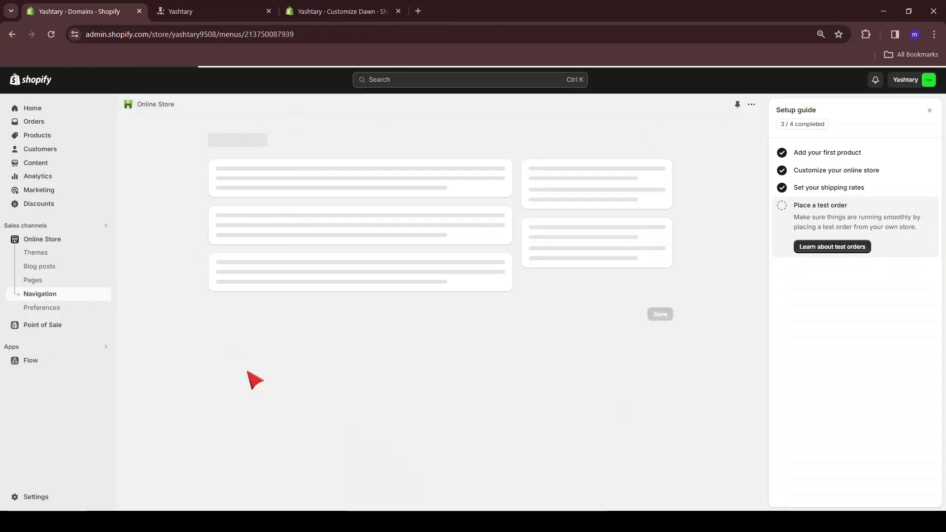
Open the online store's themes page in the admin.
{"action": "left_click", "coordinate": [38, 240]}
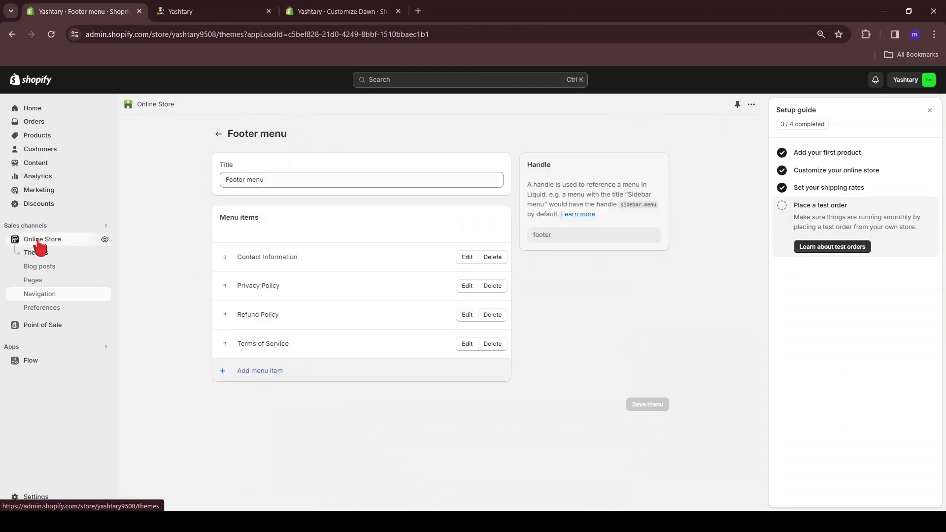